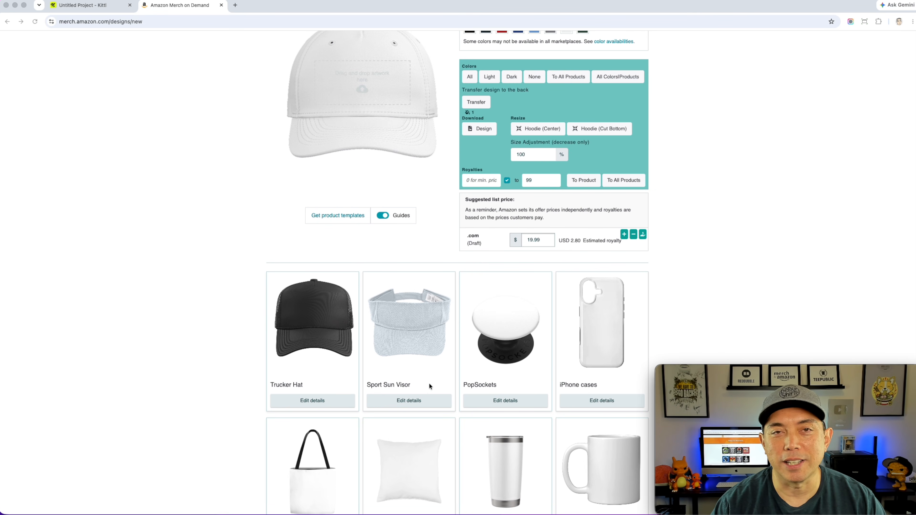
Open the product templates page for the Baseball Hat and look up the artwork dimensions for printed hats
{"action": "scroll", "coordinate": [727, 241], "scroll_direction": "up", "scroll_amount": 4}
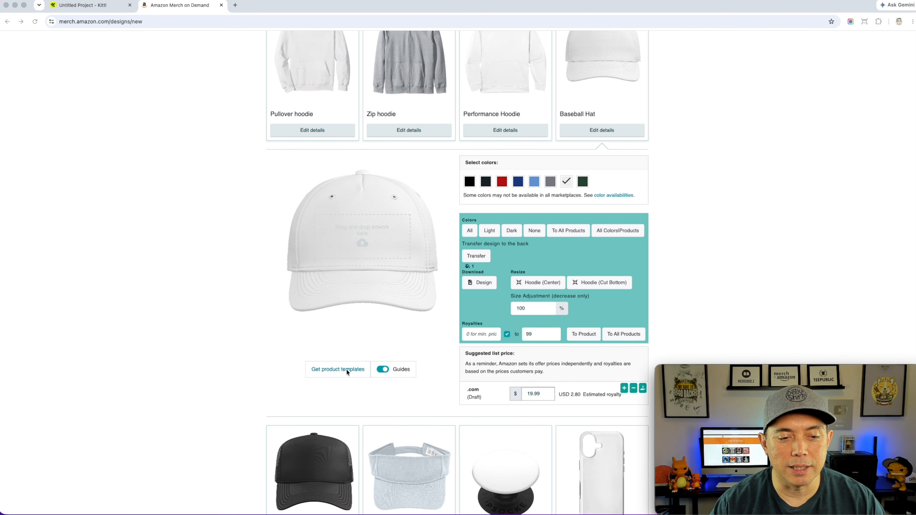
{"action": "left_click", "coordinate": [331, 372]}
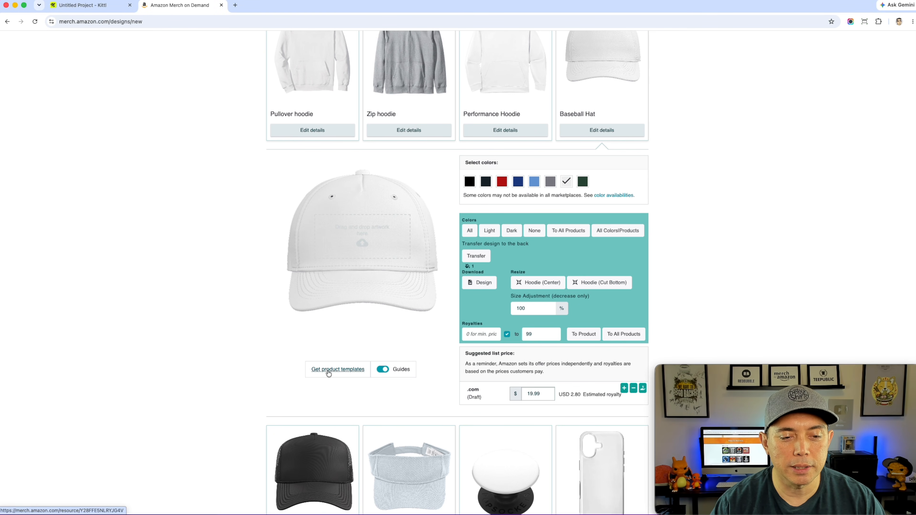
{"action": "left_click", "coordinate": [336, 373]}
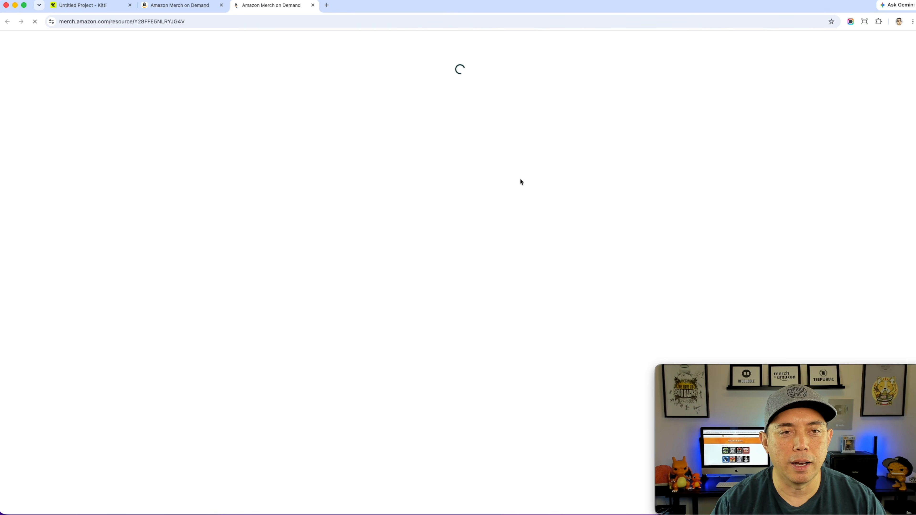
{"action": "scroll", "coordinate": [519, 267], "scroll_direction": "down", "scroll_amount": 5}
{"action": "scroll", "coordinate": [516, 278], "scroll_direction": "down", "scroll_amount": 2}
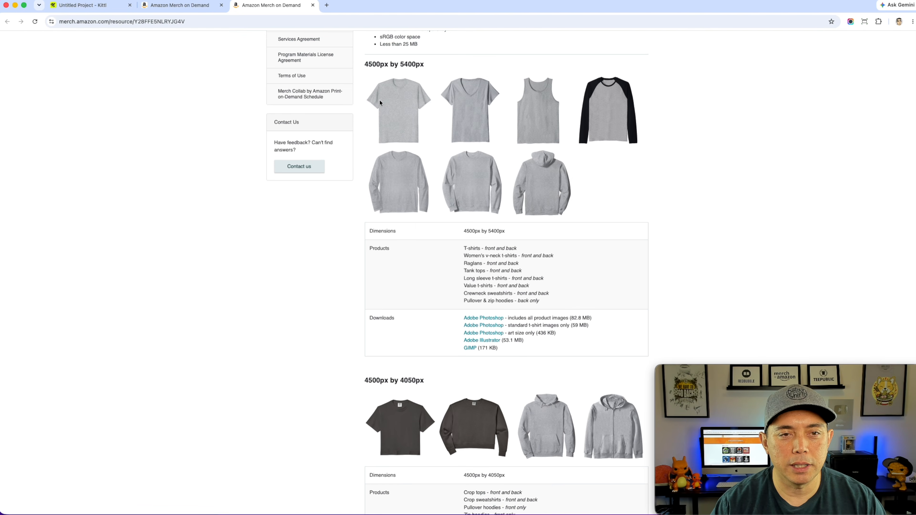
{"action": "scroll", "coordinate": [415, 311], "scroll_direction": "down", "scroll_amount": 8}
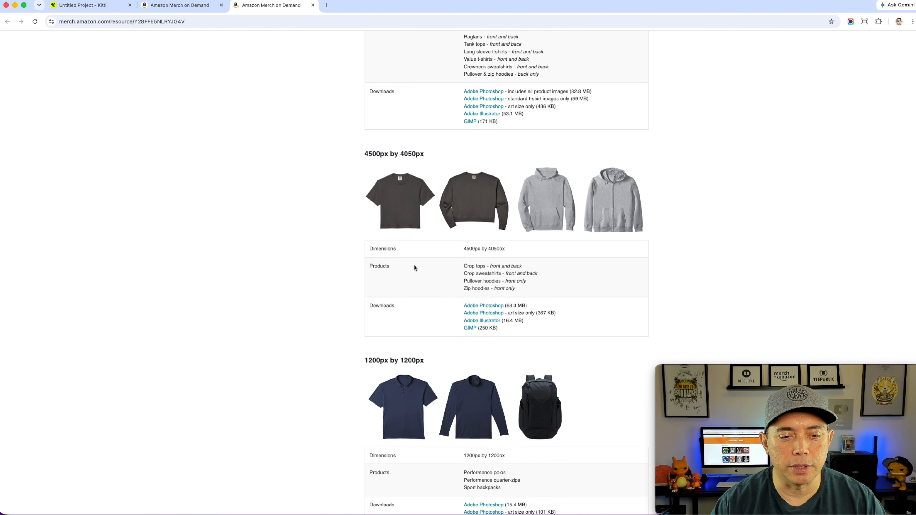
{"action": "scroll", "coordinate": [415, 266], "scroll_direction": "down", "scroll_amount": 15}
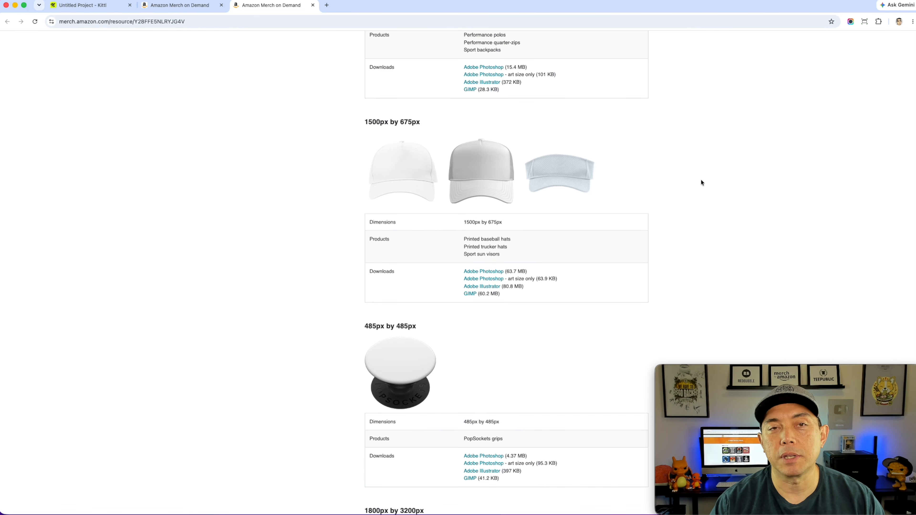
Switch to the Untitled Project in Kittl and inspect the size of the Cao 1 artboard
{"action": "left_click", "coordinate": [85, 7]}
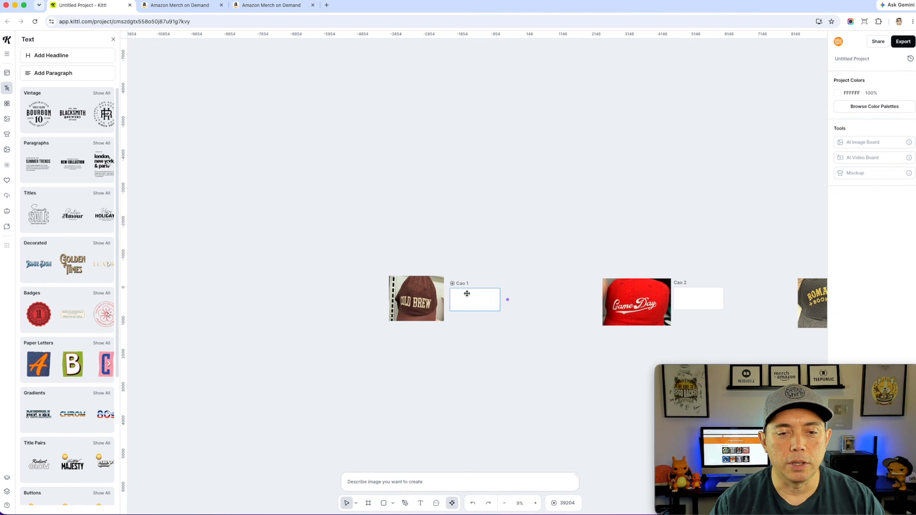
{"action": "scroll", "coordinate": [466, 292], "scroll_direction": "up", "scroll_amount": 5}
{"action": "left_click", "coordinate": [418, 271]}
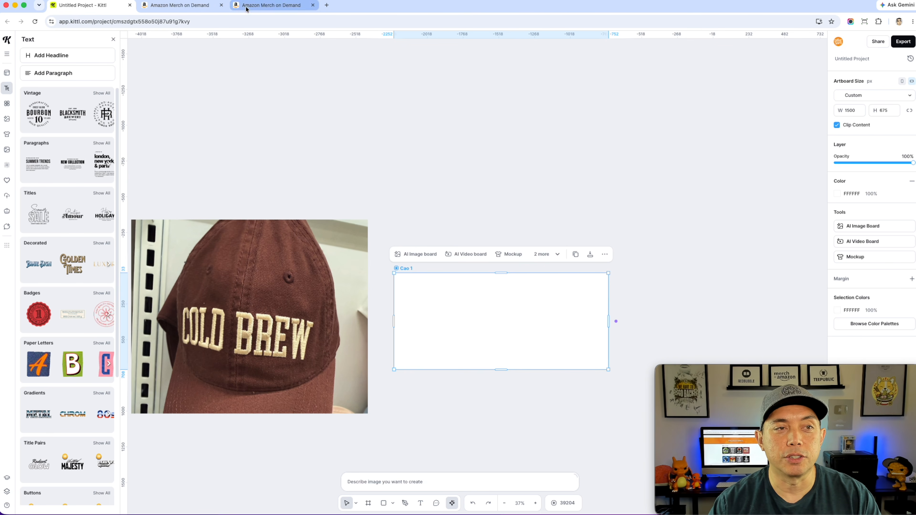
Review the hat's print area on the Amazon Merch design page and the cap reference photo beside Cao 1 in Kittl
{"action": "left_click", "coordinate": [201, 8]}
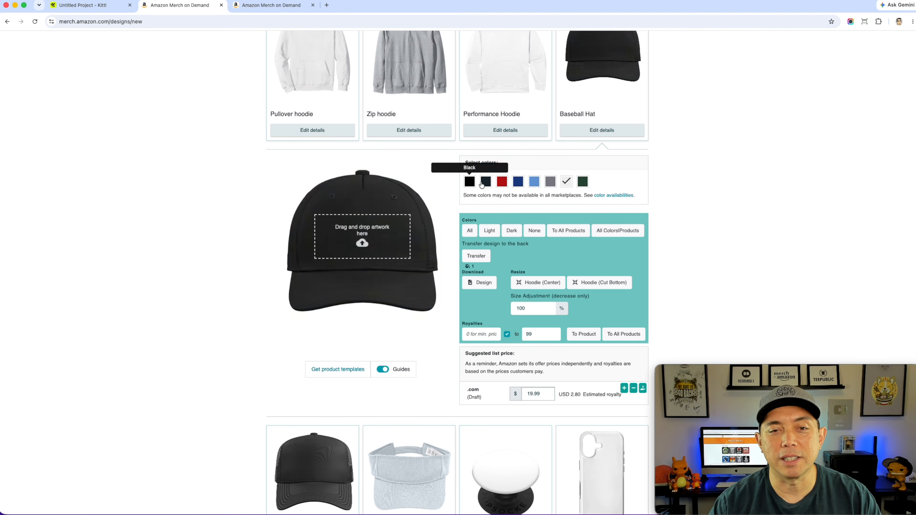
{"action": "left_click", "coordinate": [88, 6]}
{"action": "left_click", "coordinate": [407, 170]}
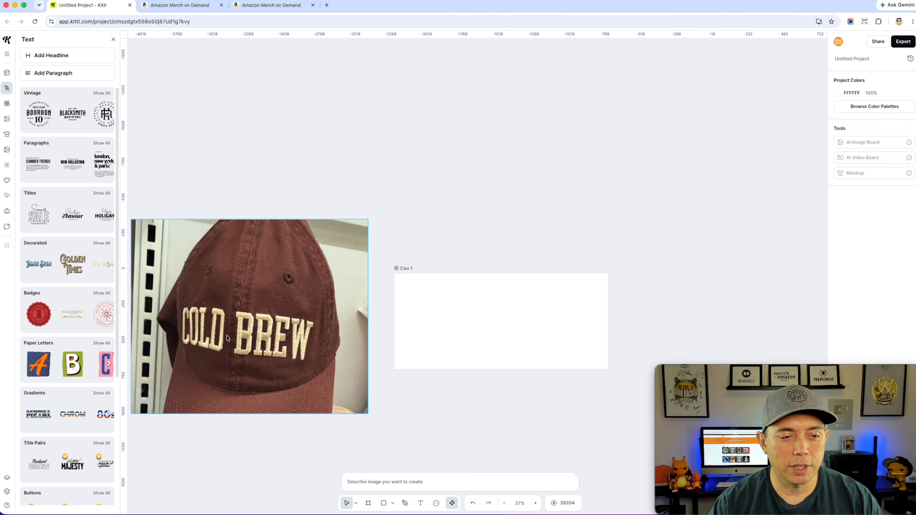
{"action": "scroll", "coordinate": [231, 337], "scroll_direction": "down", "scroll_amount": 3}
{"action": "scroll", "coordinate": [232, 296], "scroll_direction": "up", "scroll_amount": 2}
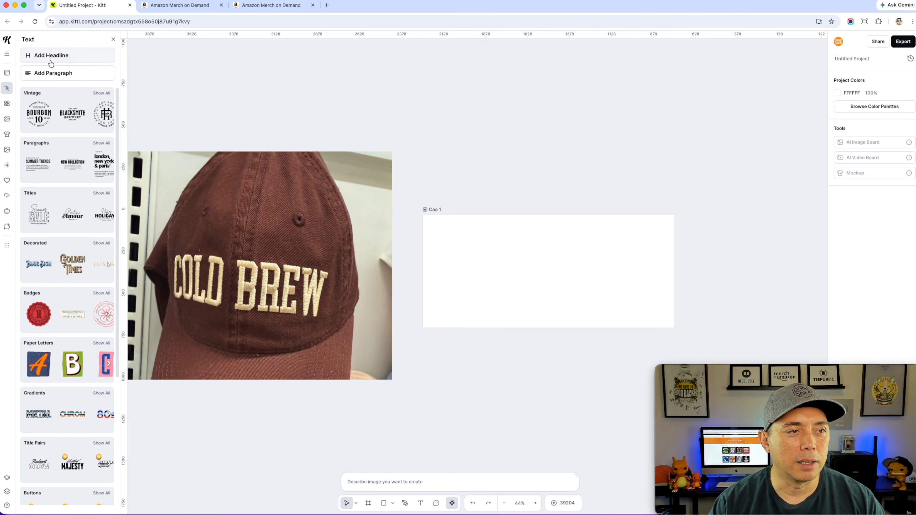
Add a headline text and place it on the Cao 1 artboard, enlarged to about 1103 px wide
{"action": "left_click", "coordinate": [53, 56]}
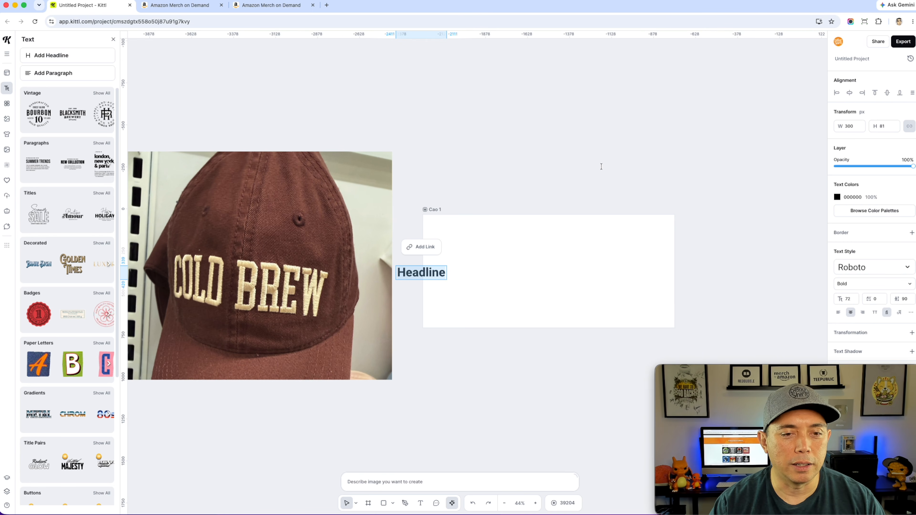
{"action": "left_click", "coordinate": [606, 172]}
{"action": "left_click", "coordinate": [435, 277]}
{"action": "mouse_move", "coordinate": [436, 277]}
{"action": "left_mouse_down"}
{"action": "mouse_move", "coordinate": [511, 271]}
{"action": "mouse_move", "coordinate": [653, 223]}
{"action": "left_mouse_up"}
Replace the headline's wording with COLD BREW and widen its text box to about 1818 px for one line, roughly centered on the artboard
{"action": "double_click", "coordinate": [558, 244]}
{"action": "double_click", "coordinate": [556, 242]}
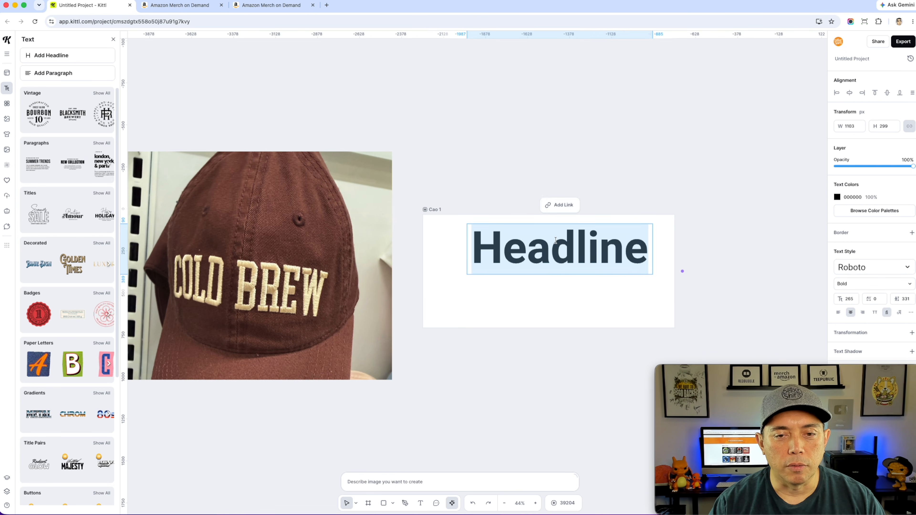
{"action": "type", "text": "COL"}
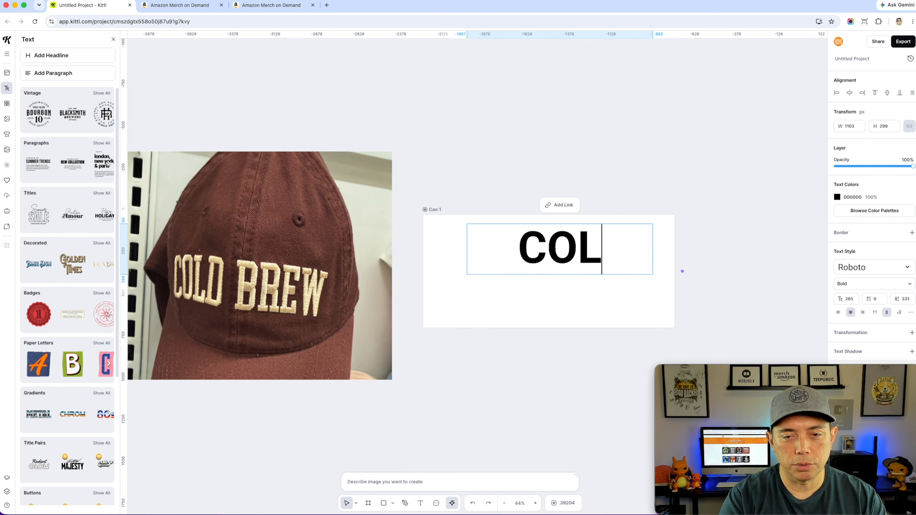
{"action": "type", "text": "D BREW"}
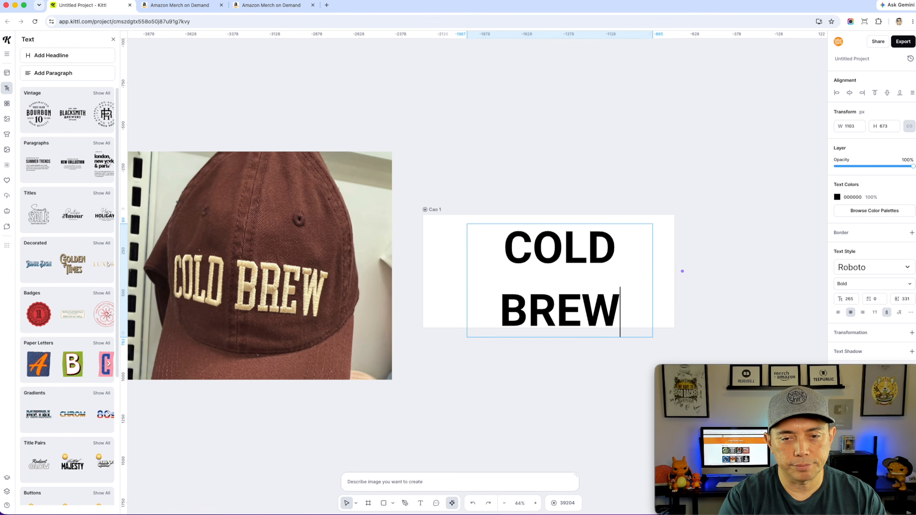
{"action": "key", "text": "Escape"}
{"action": "left_click_drag", "start_coordinate": [653, 281], "coordinate": [772, 248]}
{"action": "left_click_drag", "start_coordinate": [651, 263], "coordinate": [576, 270]}
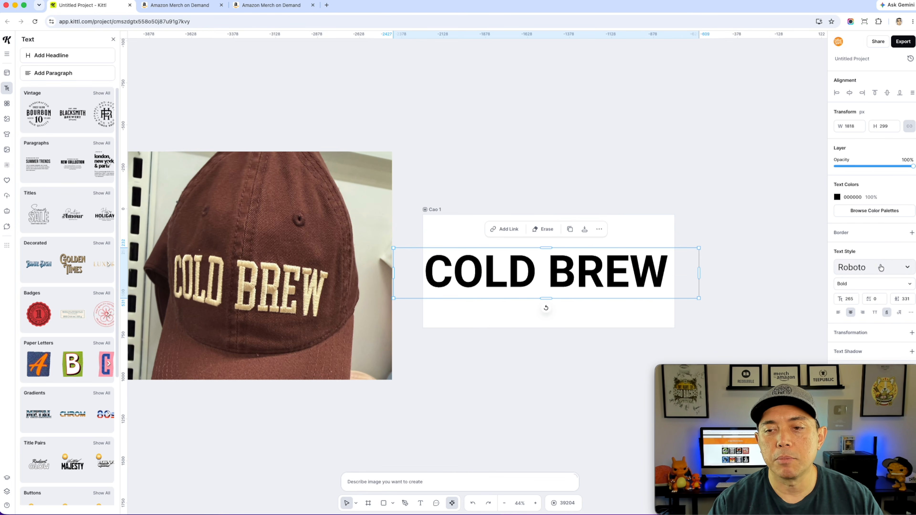
Search the fonts for SLAB and apply the Tricot font to the COLD BREW text
{"action": "left_click", "coordinate": [907, 269]}
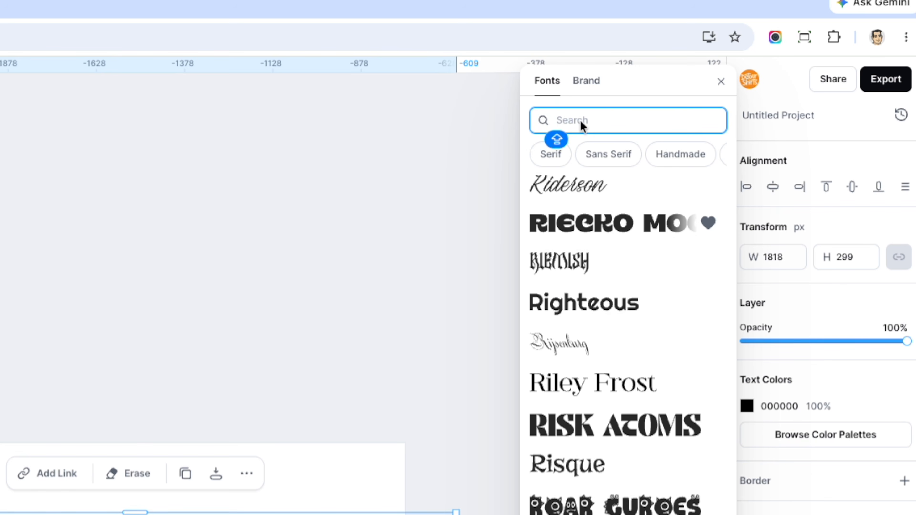
{"action": "type", "text": "SLAB"}
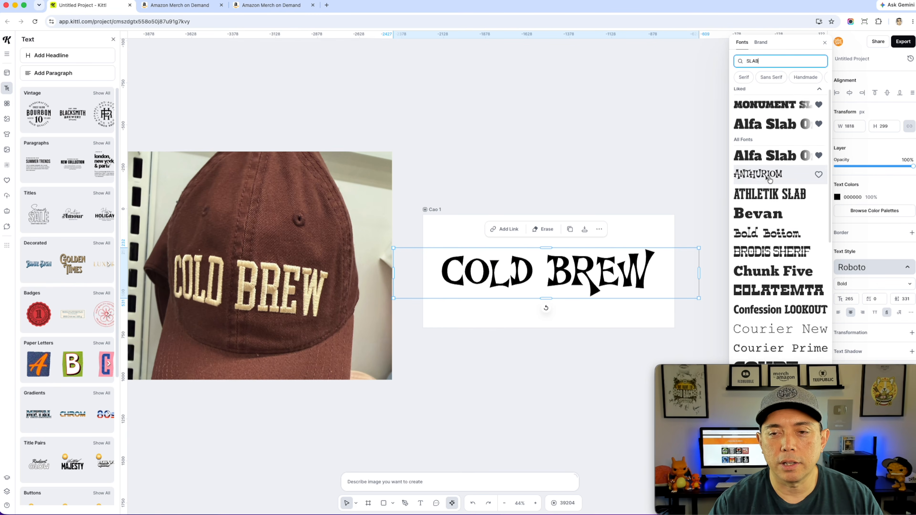
{"action": "scroll", "coordinate": [770, 179], "scroll_direction": "down", "scroll_amount": 1}
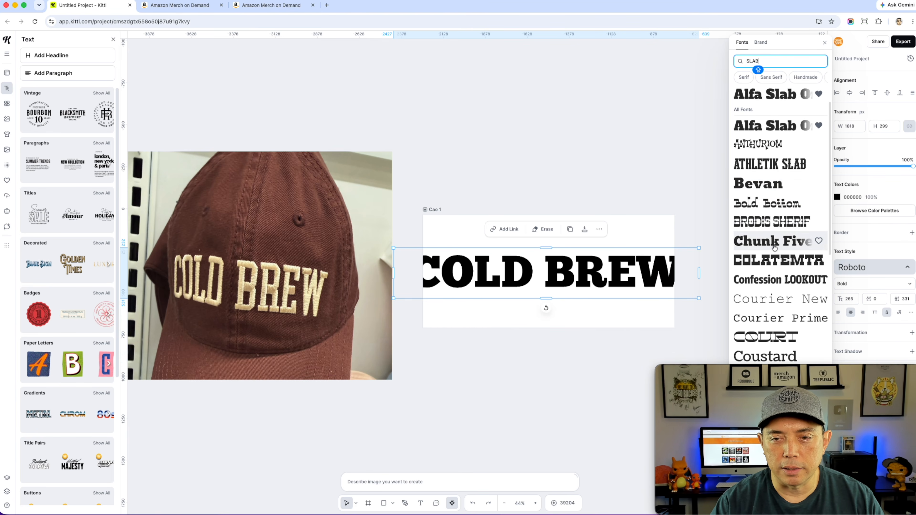
{"action": "scroll", "coordinate": [774, 248], "scroll_direction": "down", "scroll_amount": 10}
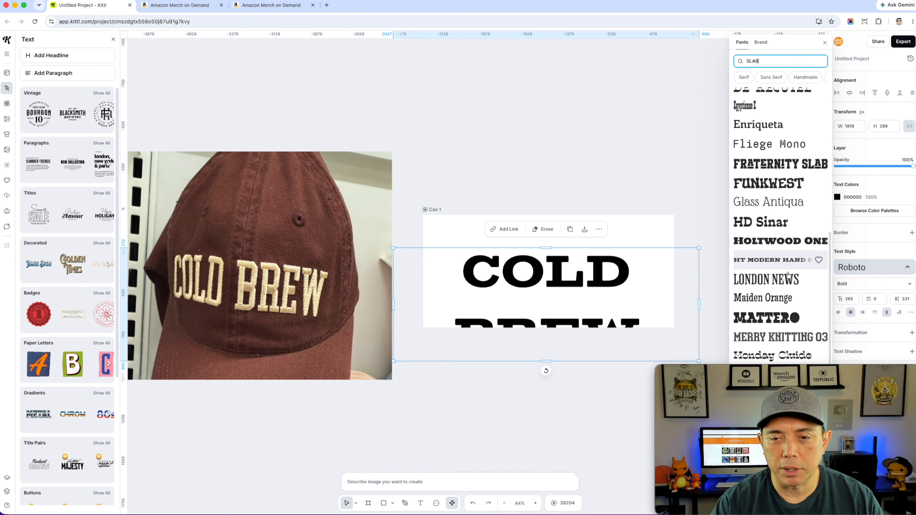
{"action": "scroll", "coordinate": [788, 274], "scroll_direction": "down", "scroll_amount": 8}
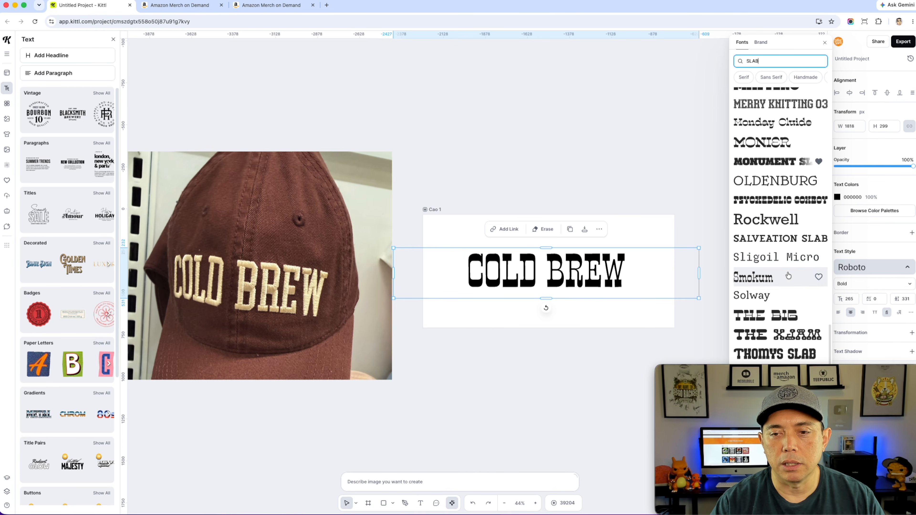
{"action": "left_click", "coordinate": [858, 369]}
{"action": "left_click_drag", "start_coordinate": [859, 369], "coordinate": [202, 368]}
{"action": "left_click", "coordinate": [750, 372]}
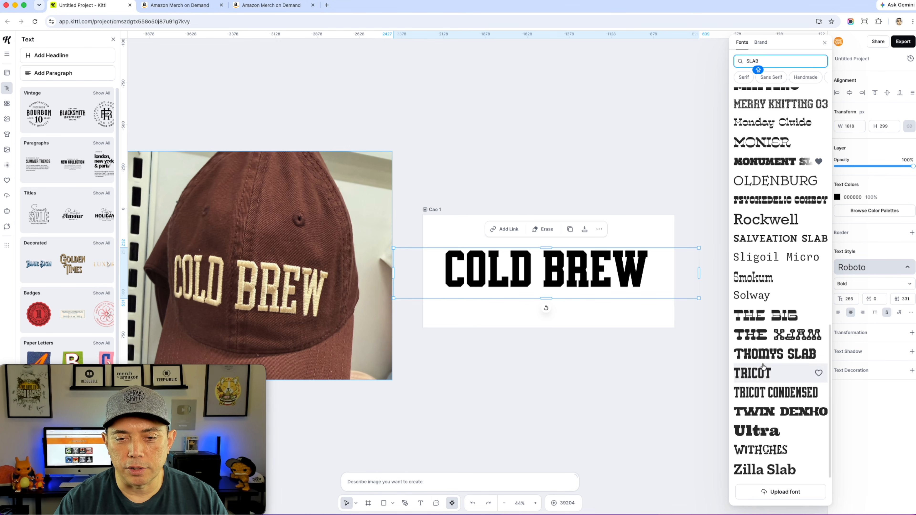
{"action": "left_click", "coordinate": [753, 374]}
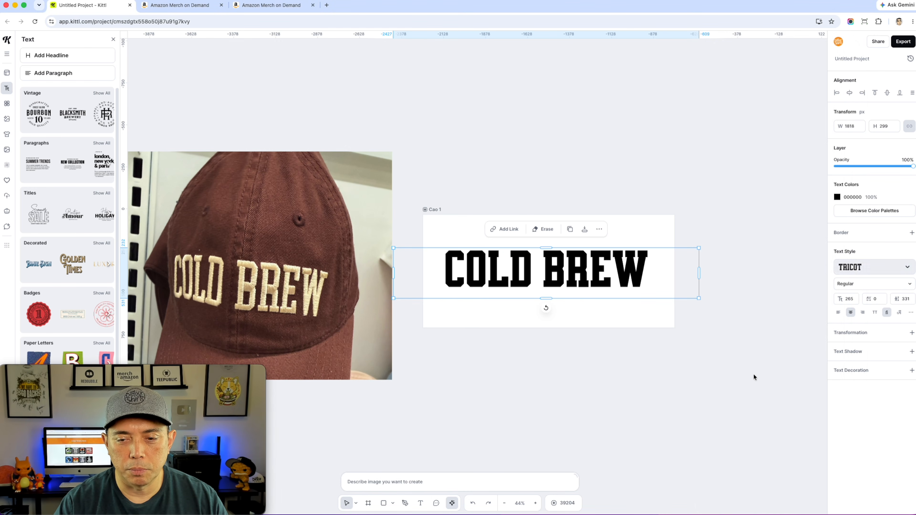
{"action": "left_click", "coordinate": [524, 112]}
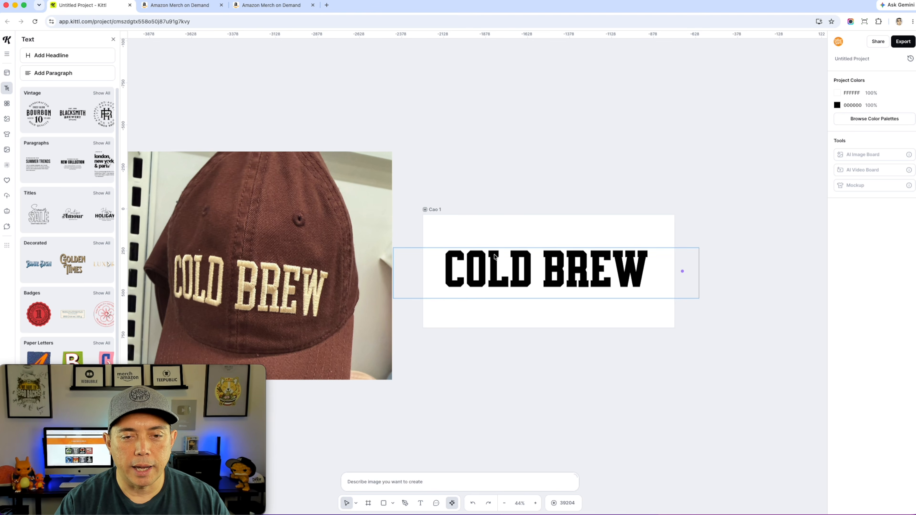
Tighten the COLD BREW text box and scale the lettering to about size 317, spanning nearly the full width of Cao 1
{"action": "scroll", "coordinate": [492, 258], "scroll_direction": "up", "scroll_amount": 8}
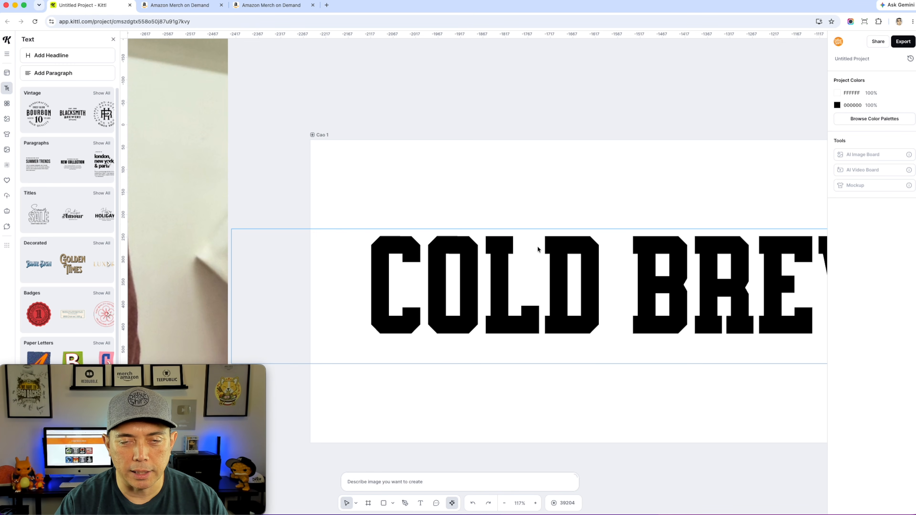
{"action": "scroll", "coordinate": [570, 296], "scroll_direction": "down", "scroll_amount": 10}
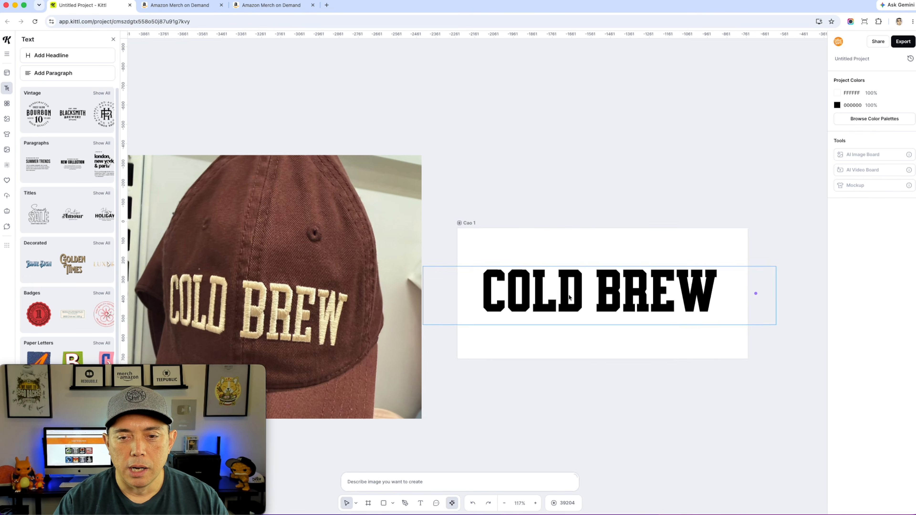
{"action": "scroll", "coordinate": [570, 296], "scroll_direction": "down", "scroll_amount": 2}
{"action": "scroll", "coordinate": [368, 319], "scroll_direction": "up", "scroll_amount": 5}
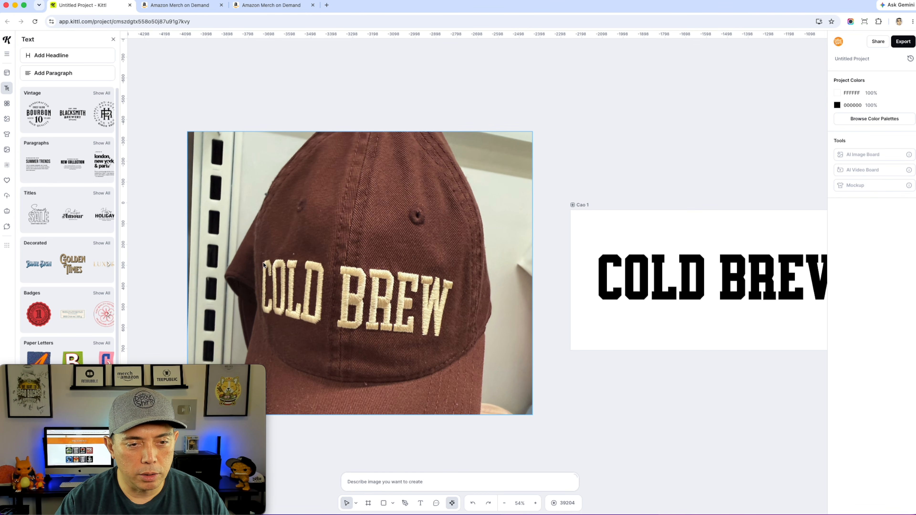
{"action": "scroll", "coordinate": [592, 224], "scroll_direction": "down", "scroll_amount": 2}
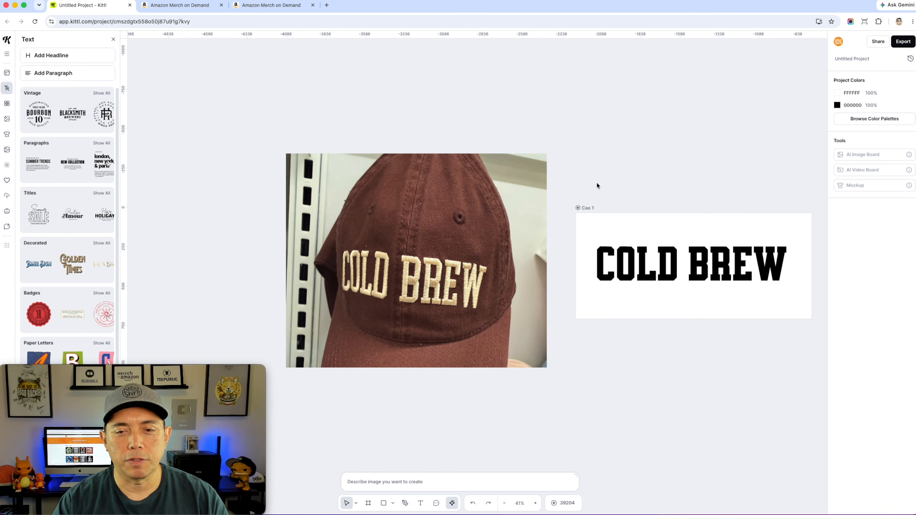
{"action": "left_click_drag", "start_coordinate": [658, 173], "coordinate": [542, 180]}
{"action": "left_click", "coordinate": [588, 282]}
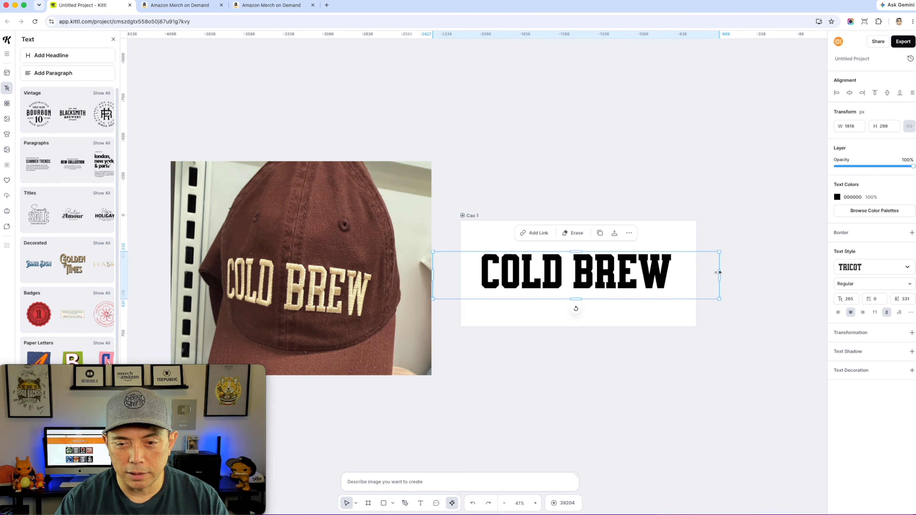
{"action": "left_click_drag", "start_coordinate": [719, 276], "coordinate": [696, 246]}
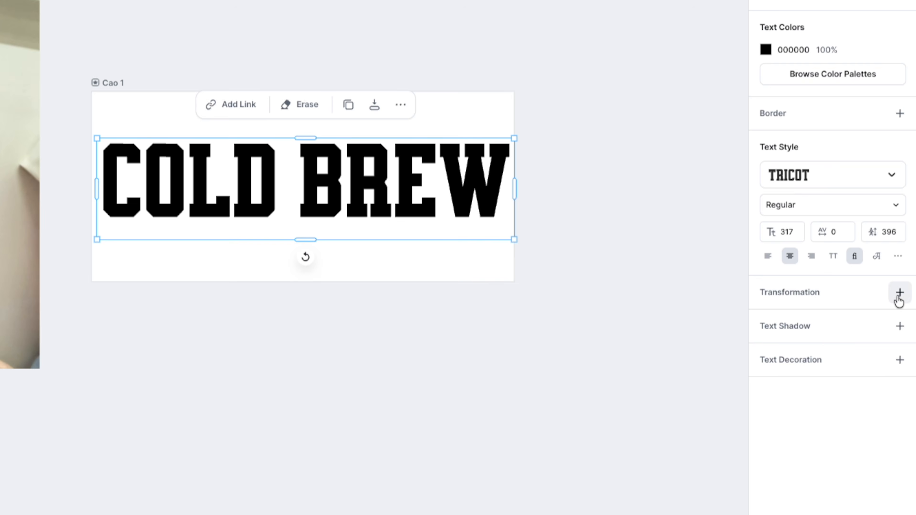
Apply a Distort transformation to COLD BREW, raising its upper corners and upper middle into a gentle arch above a straight baseline
{"action": "left_click", "coordinate": [912, 333]}
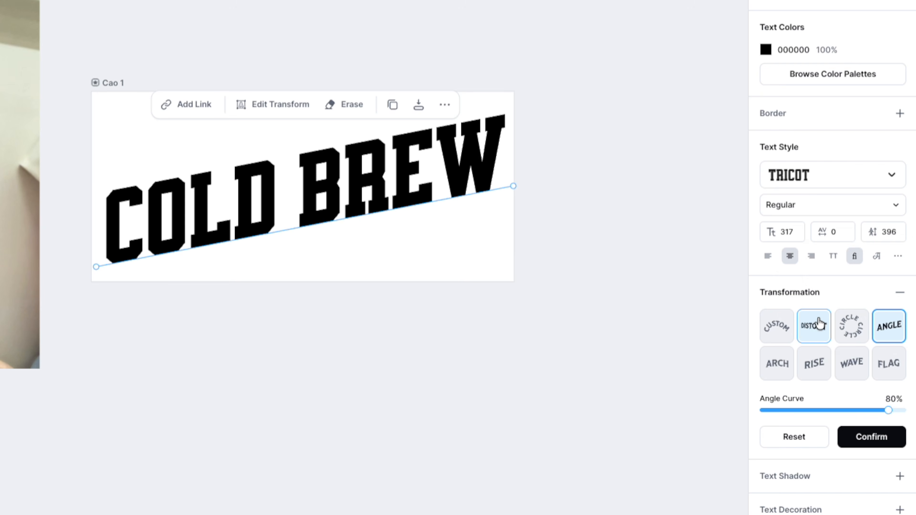
{"action": "left_click", "coordinate": [816, 336]}
{"action": "left_click_drag", "start_coordinate": [305, 152], "coordinate": [307, 130]}
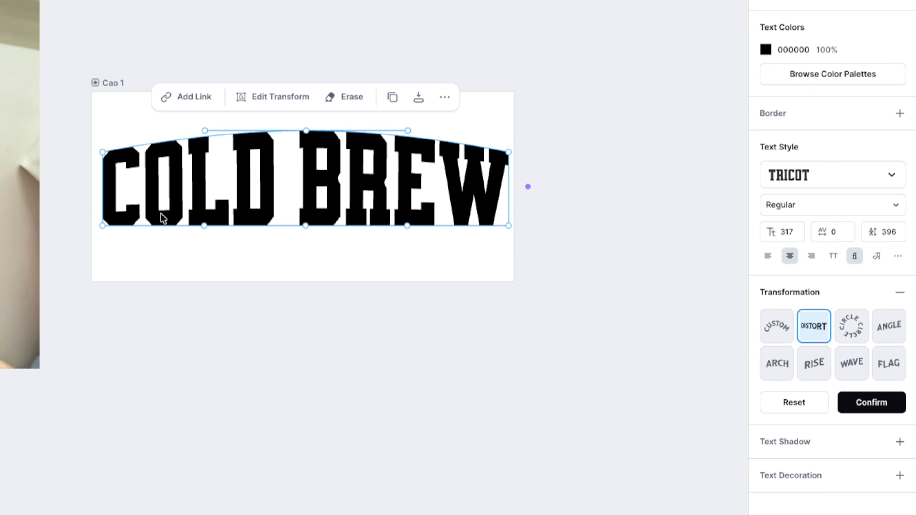
{"action": "left_click_drag", "start_coordinate": [103, 152], "coordinate": [104, 132]}
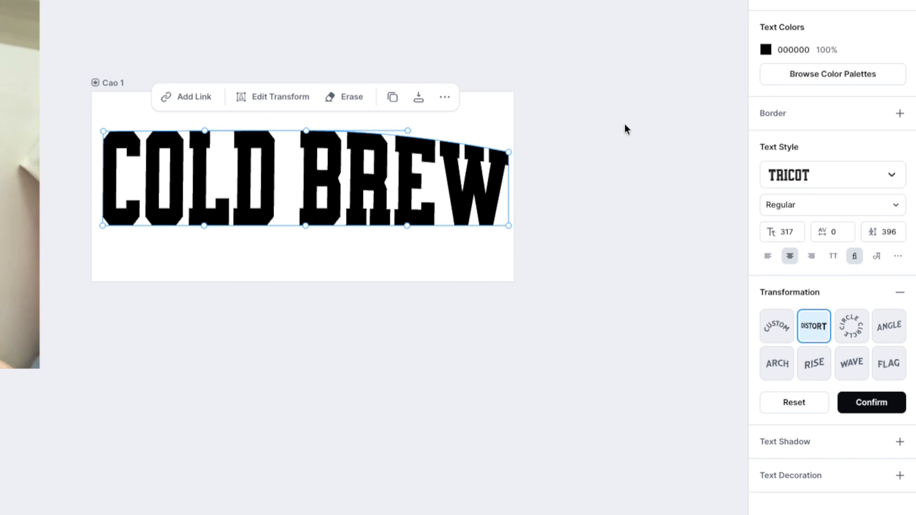
{"action": "left_click_drag", "start_coordinate": [509, 152], "coordinate": [508, 135]}
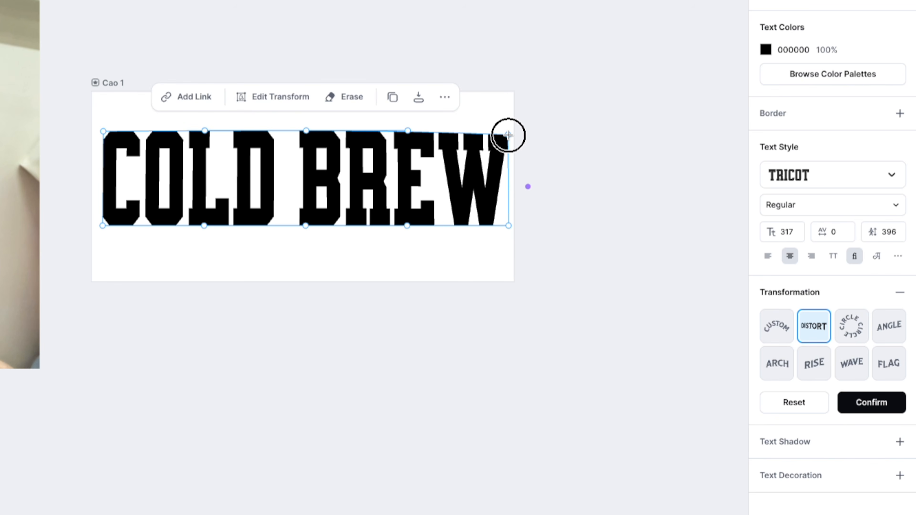
{"action": "left_click_drag", "start_coordinate": [306, 131], "coordinate": [305, 115]}
{"action": "left_click", "coordinate": [633, 75]}
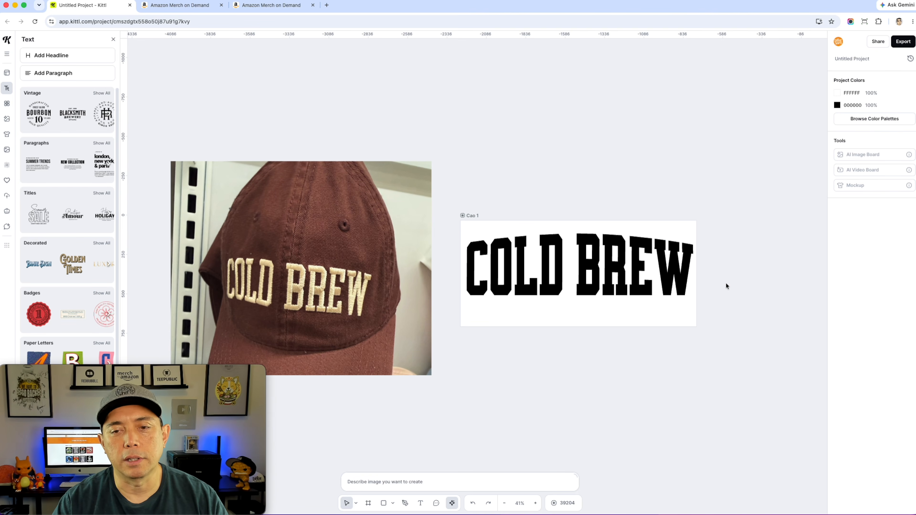
Enlarge the COLD BREW lettering to about 1470 × 401 px and lower it to the vertical middle of Cao 1
{"action": "left_click", "coordinate": [516, 269]}
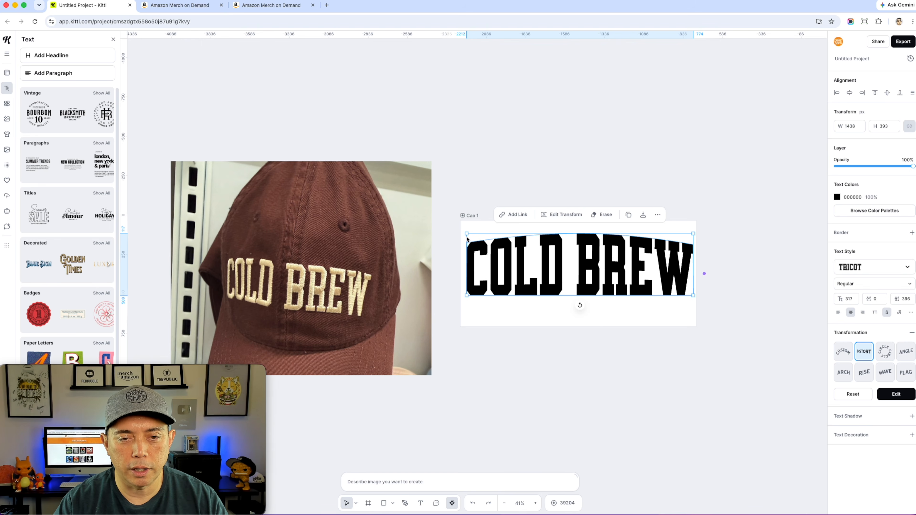
{"action": "left_click_drag", "start_coordinate": [466, 234], "coordinate": [461, 233]}
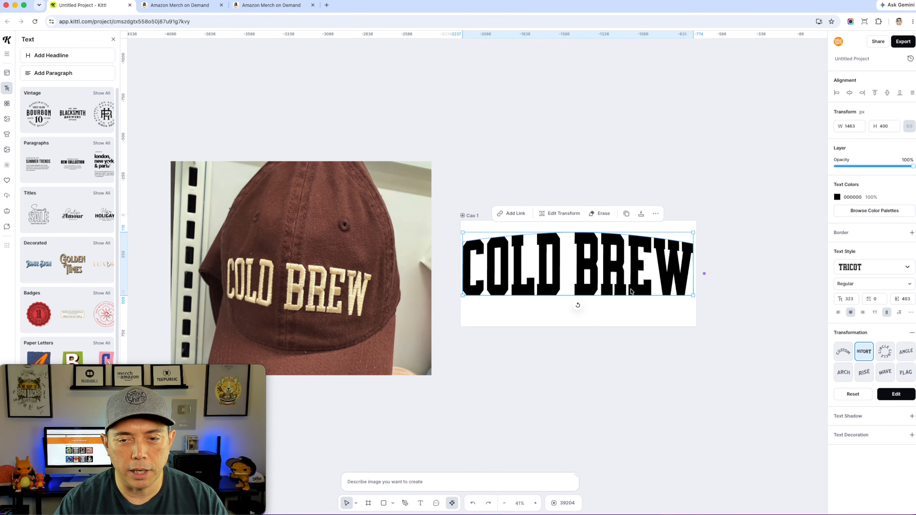
{"action": "left_click_drag", "start_coordinate": [693, 296], "coordinate": [694, 297]}
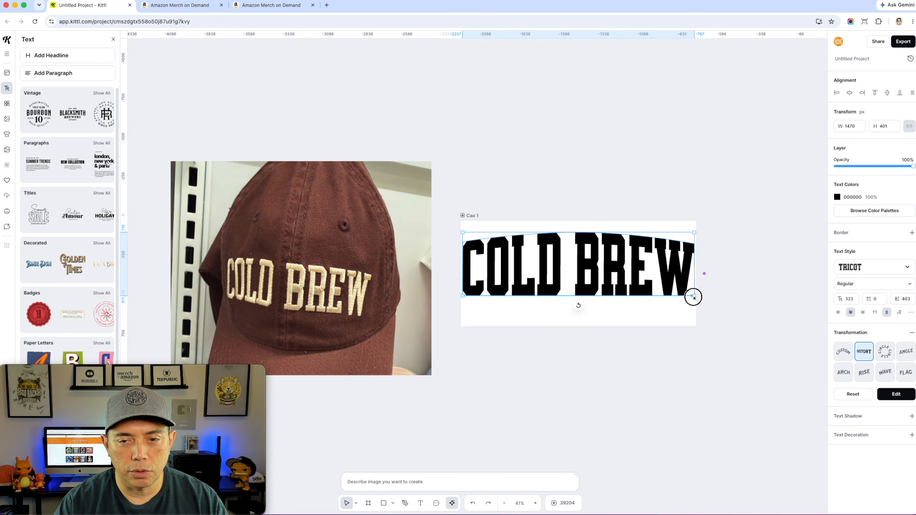
{"action": "left_click_drag", "start_coordinate": [592, 255], "coordinate": [590, 263]}
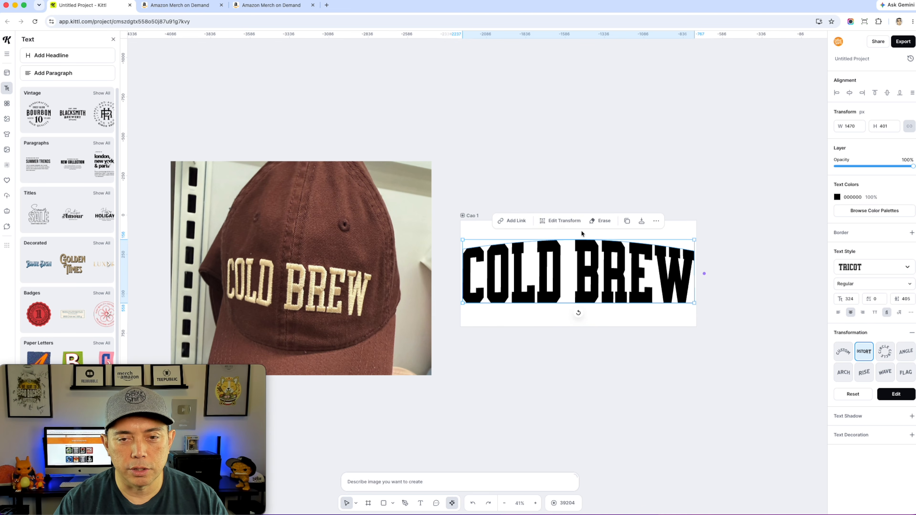
{"action": "left_click", "coordinate": [733, 333]}
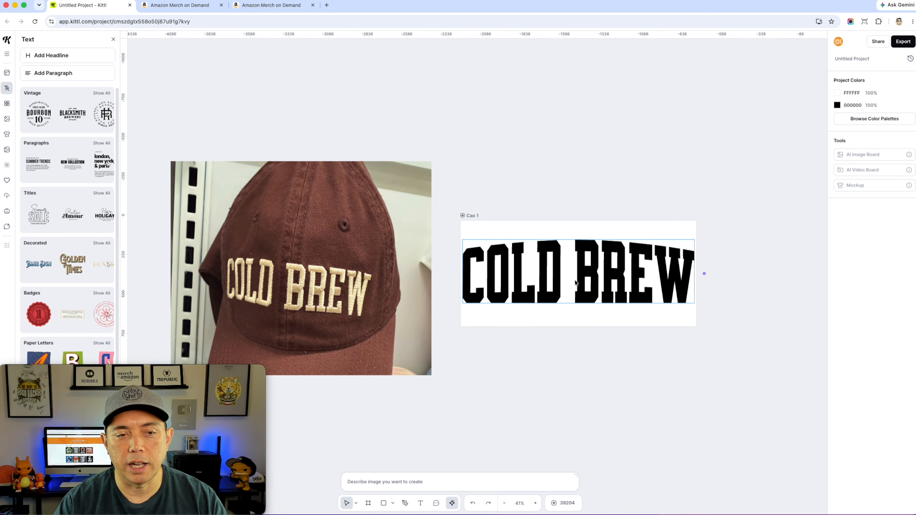
Move COLD BREW up near the upper edge of Cao 1, leaving space for another line beneath it
{"action": "left_click", "coordinate": [575, 286]}
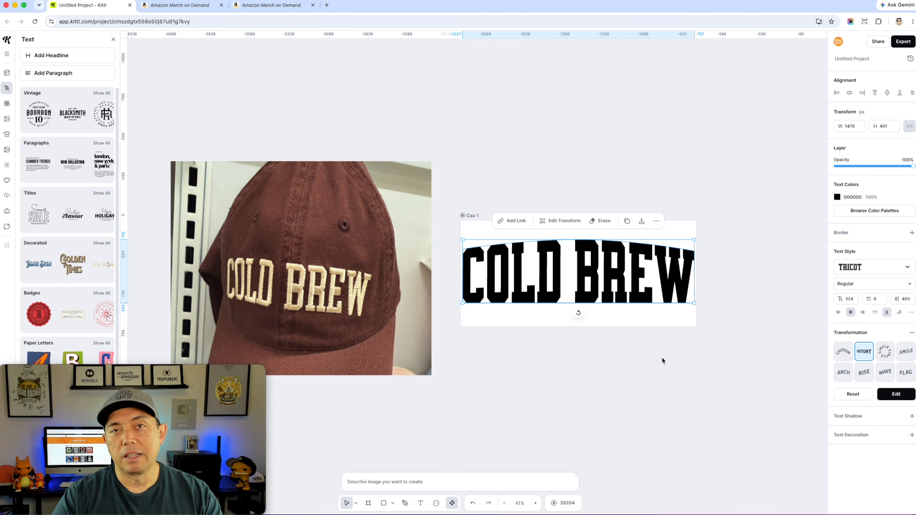
{"action": "left_click", "coordinate": [670, 357]}
{"action": "left_click_drag", "start_coordinate": [584, 271], "coordinate": [583, 257]}
{"action": "left_click", "coordinate": [526, 301]}
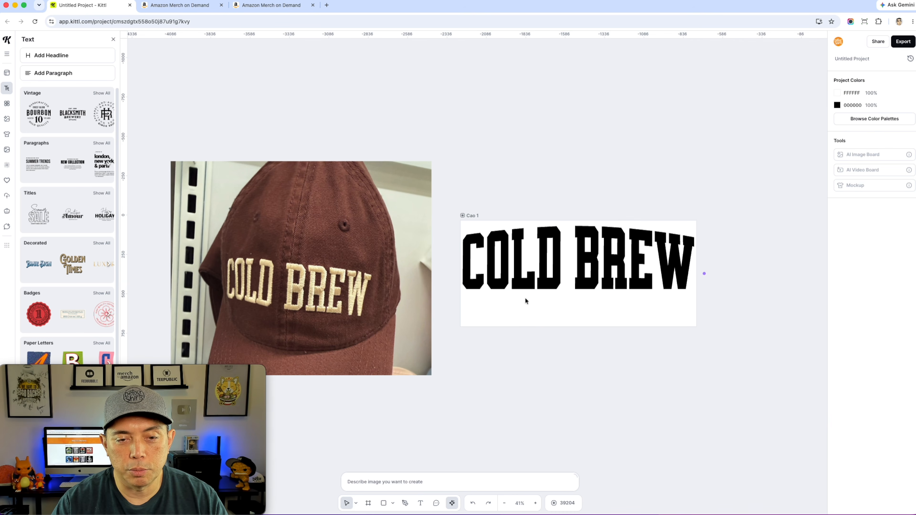
Try a placeholder headline about 749 px wide beneath COLD BREW, and delete it
{"action": "left_click", "coordinate": [54, 55]}
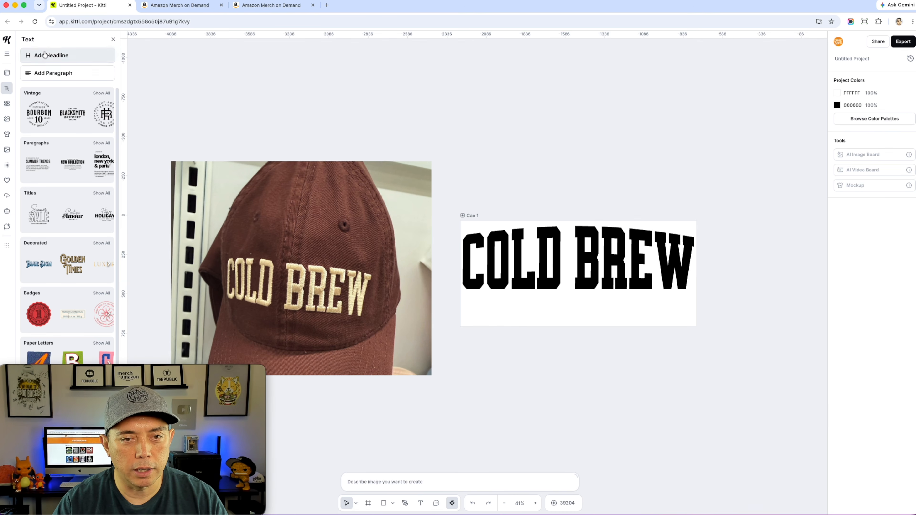
{"action": "left_click", "coordinate": [437, 295]}
{"action": "left_click_drag", "start_coordinate": [418, 273], "coordinate": [586, 308]}
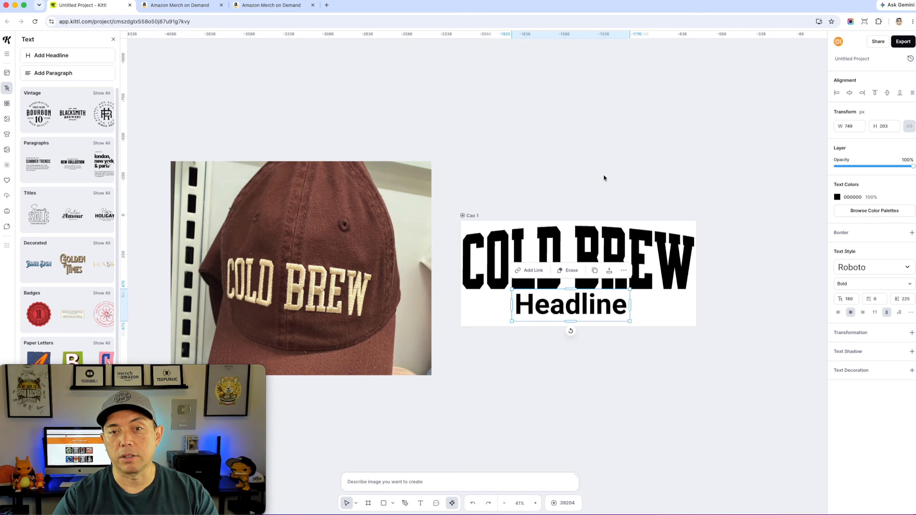
{"action": "left_click", "coordinate": [601, 165]}
{"action": "left_click", "coordinate": [613, 310]}
{"action": "key", "text": "BackSpace"}
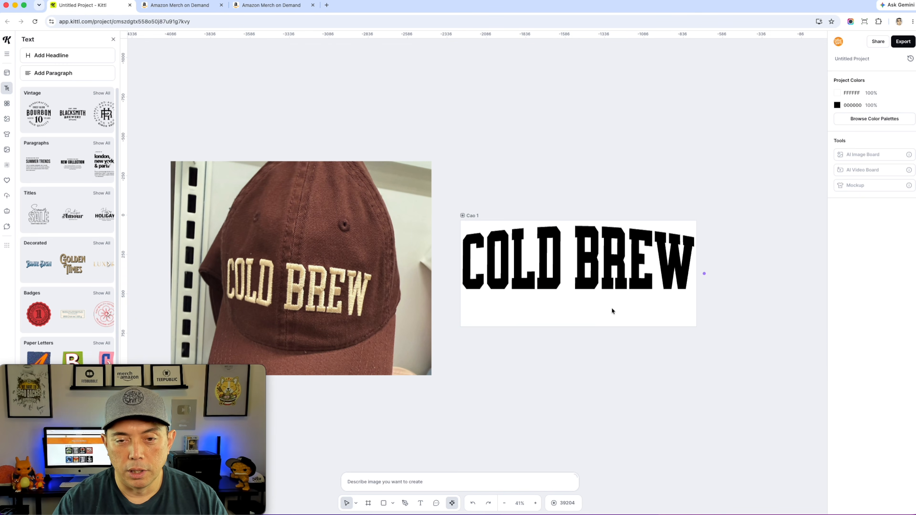
Lower COLD BREW so it sits close to the vertical middle of Cao 1
{"action": "left_click", "coordinate": [595, 262]}
{"action": "left_click_drag", "start_coordinate": [595, 262], "coordinate": [595, 273]}
{"action": "left_click", "coordinate": [584, 75]}
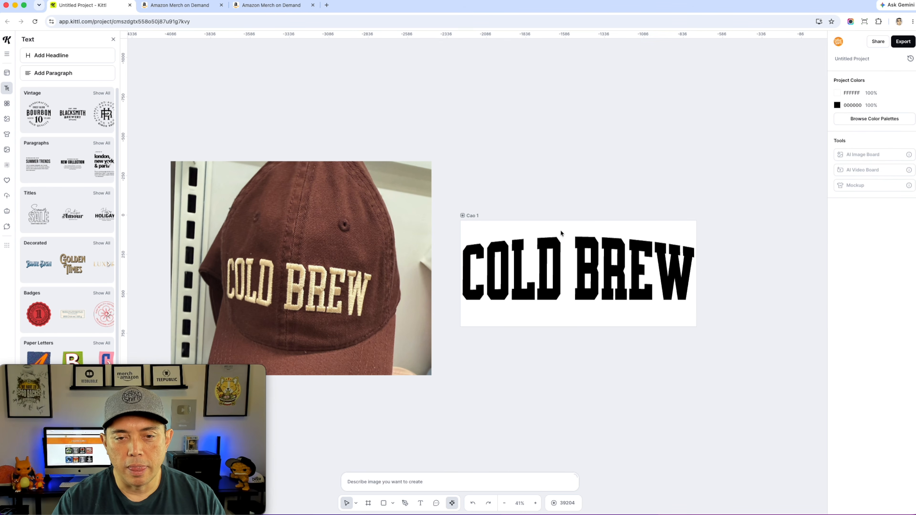
Recolor the COLD BREW lettering cream FCFBE7, sampled from the embroidery in the brown cap photo
{"action": "left_click", "coordinate": [556, 248]}
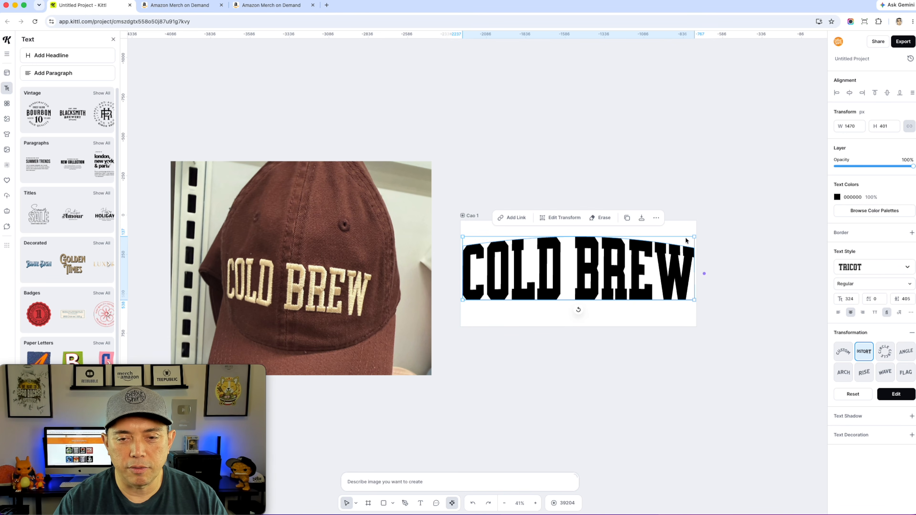
{"action": "left_click", "coordinate": [838, 197]}
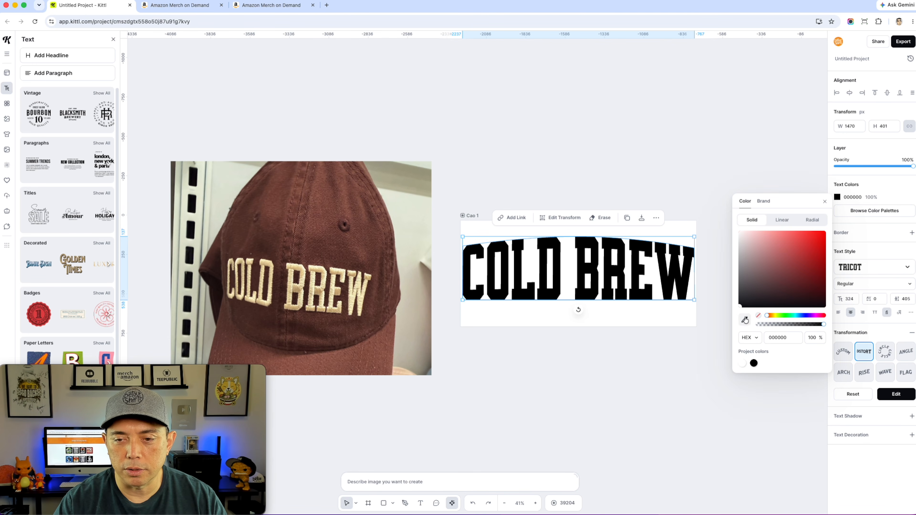
{"action": "left_click", "coordinate": [319, 269]}
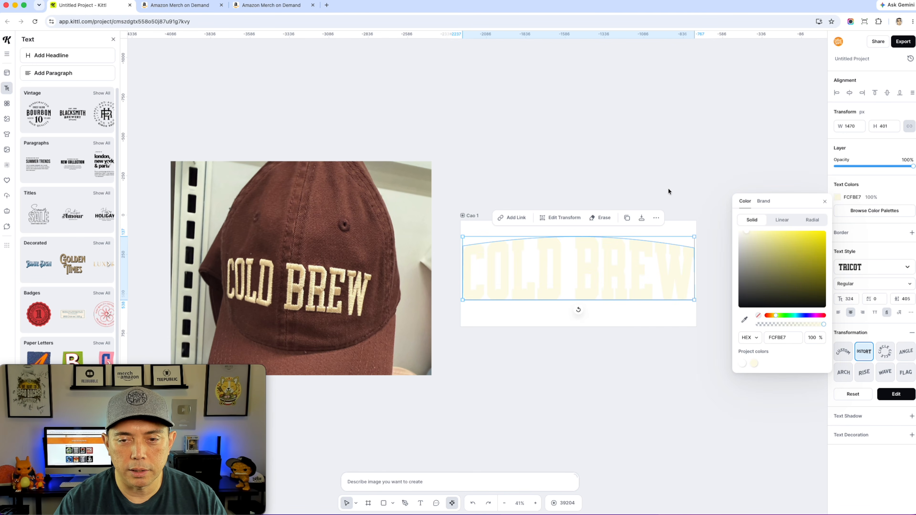
{"action": "left_click", "coordinate": [639, 161]}
Set the background color of Cao 1 to brown 61382E, sampled from the cap fabric in the reference photo
{"action": "left_click", "coordinate": [470, 215]}
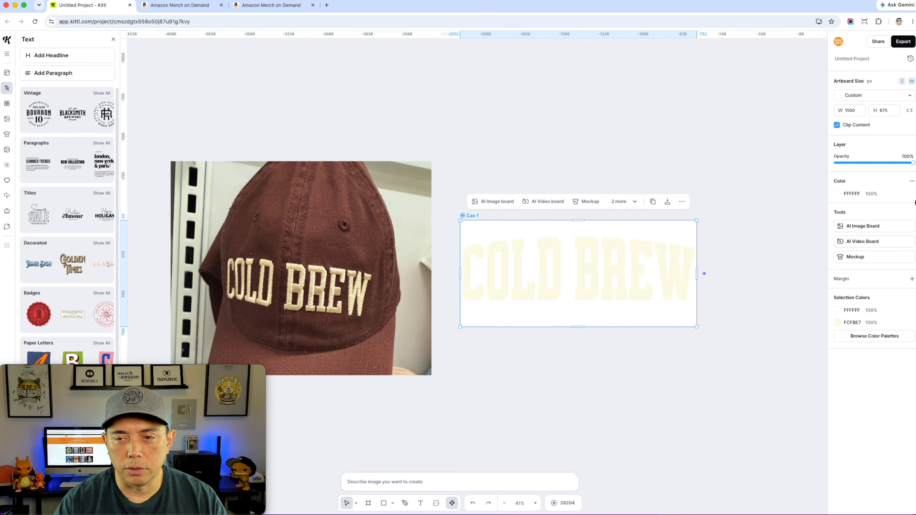
{"action": "left_click", "coordinate": [841, 194]}
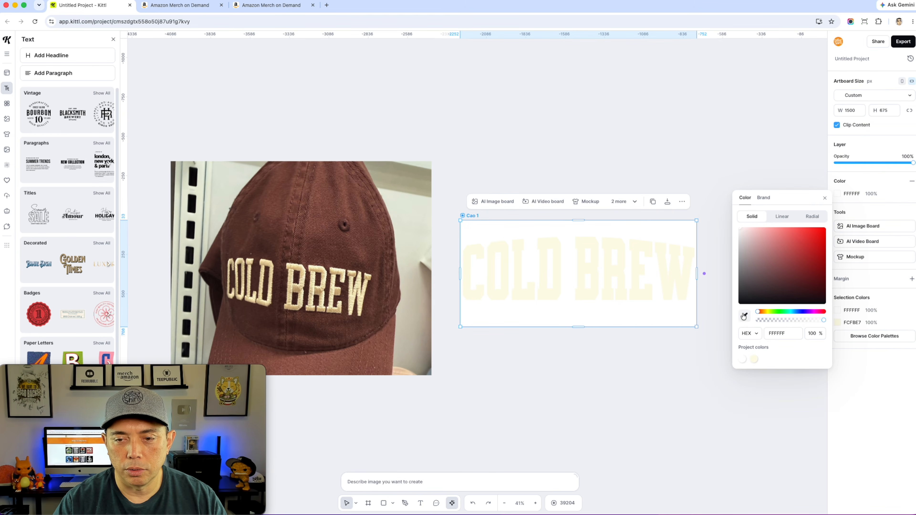
{"action": "left_click", "coordinate": [372, 298]}
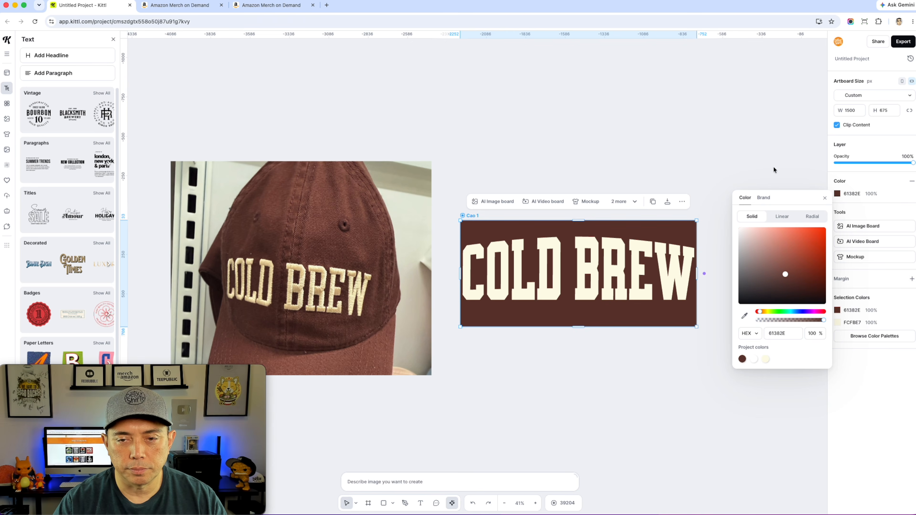
{"action": "left_click", "coordinate": [598, 86]}
{"action": "left_click", "coordinate": [592, 264]}
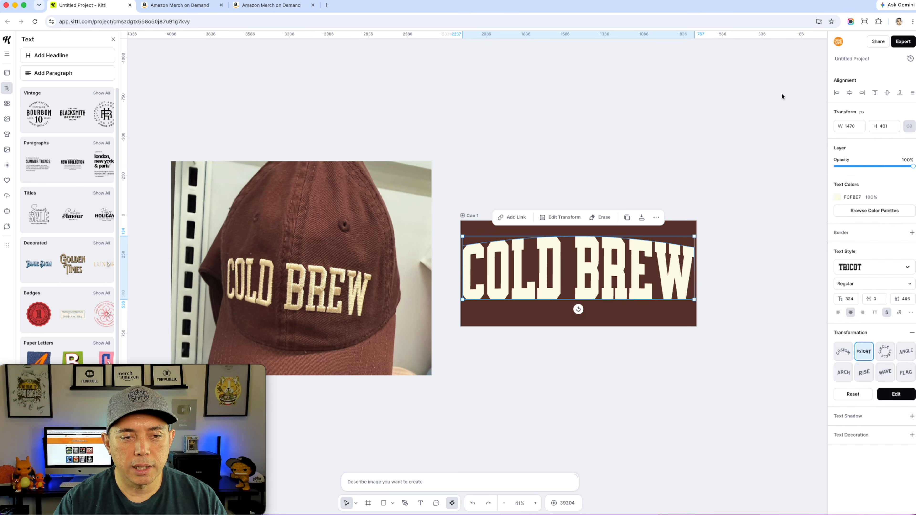
{"action": "left_click", "coordinate": [679, 61]}
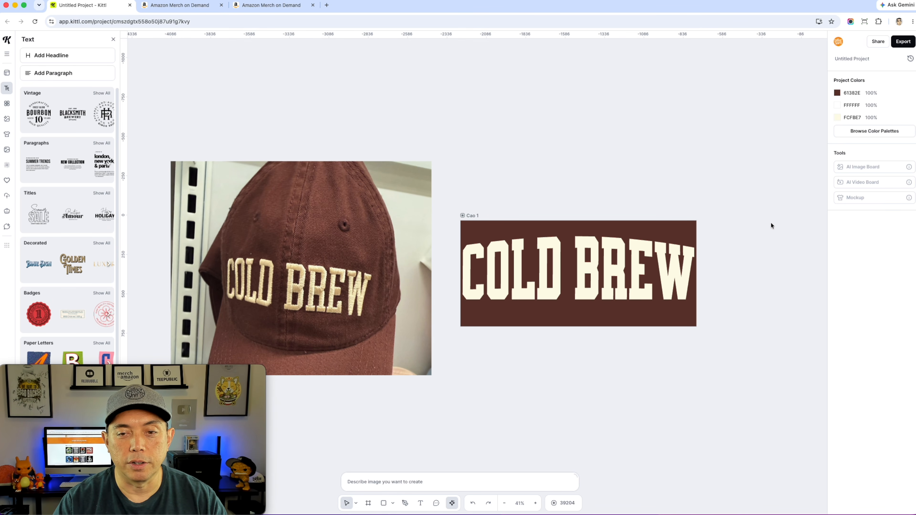
Add a headline for the red Game Day cap, scale it to about size 176 and place it above Cao 2
{"action": "scroll", "coordinate": [771, 226], "scroll_direction": "right", "scroll_amount": 20}
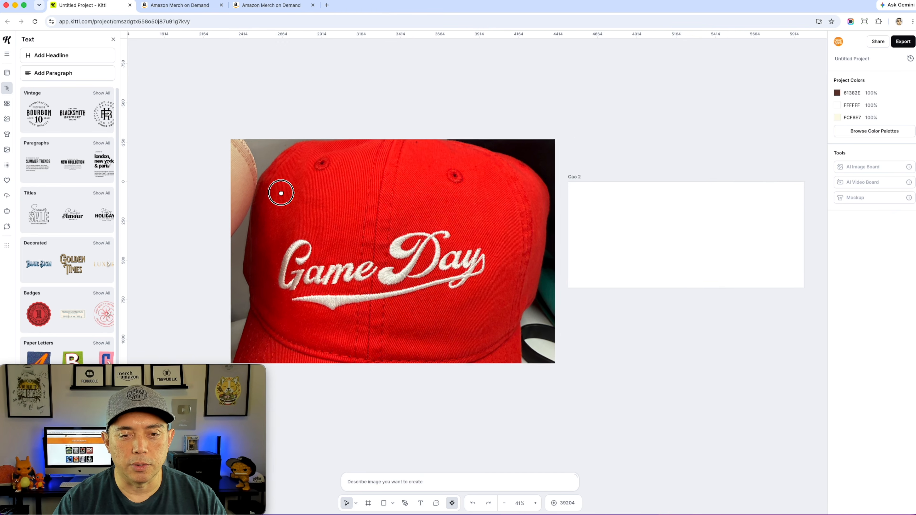
{"action": "scroll", "coordinate": [282, 193], "scroll_direction": "right", "scroll_amount": 3}
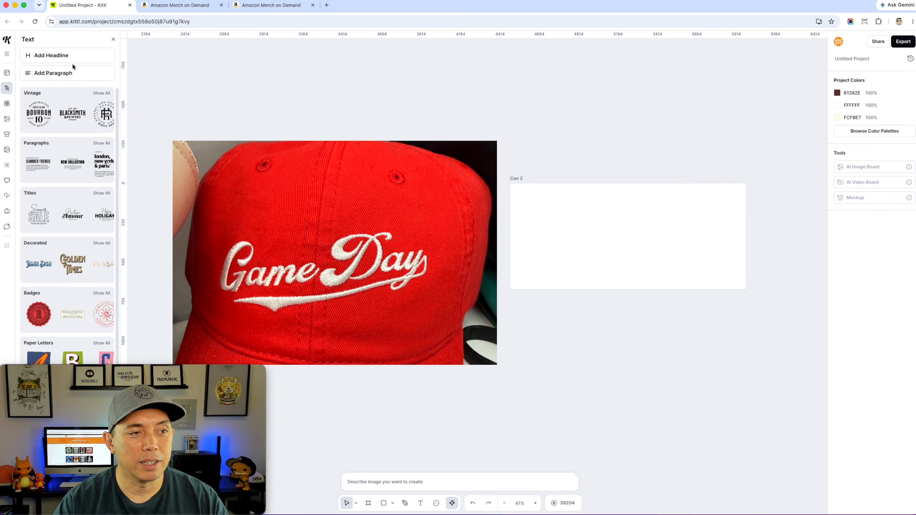
{"action": "left_click", "coordinate": [61, 59]}
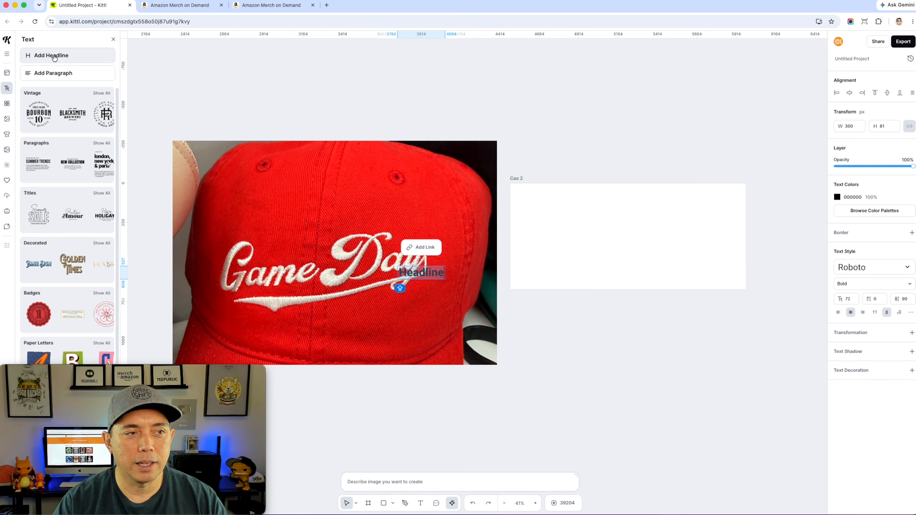
{"action": "left_click_drag", "start_coordinate": [445, 266], "coordinate": [623, 129]}
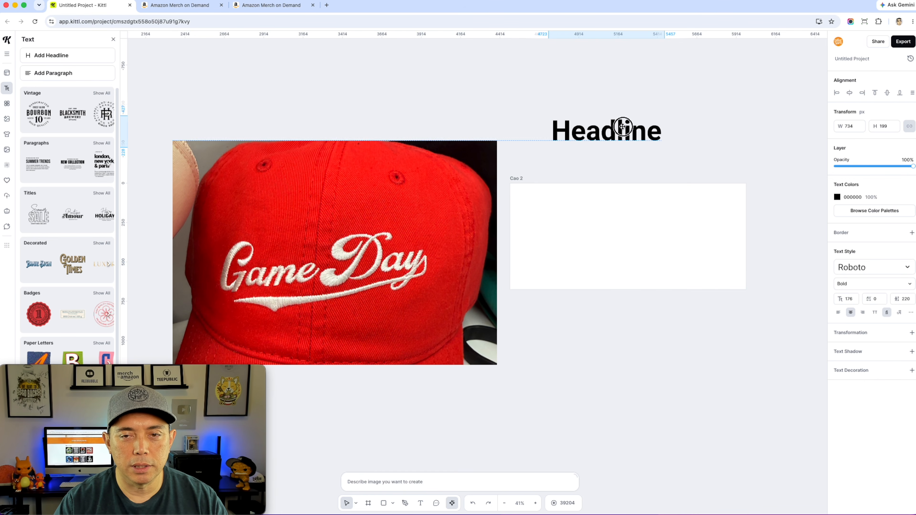
Replace the headline's wording with Game Day and widen its text box to about 1185 px for one line
{"action": "double_click", "coordinate": [613, 132]}
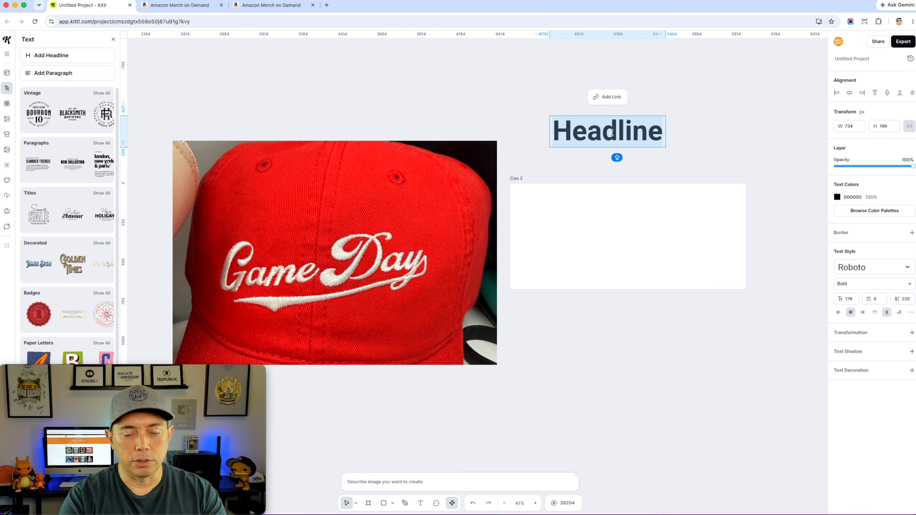
{"action": "type", "text": "GAME"}
{"action": "key", "text": "BackSpace"}
{"action": "key", "text": "BackSpace"}
{"action": "key", "text": "BackSpace"}
{"action": "type", "text": "ame Day"}
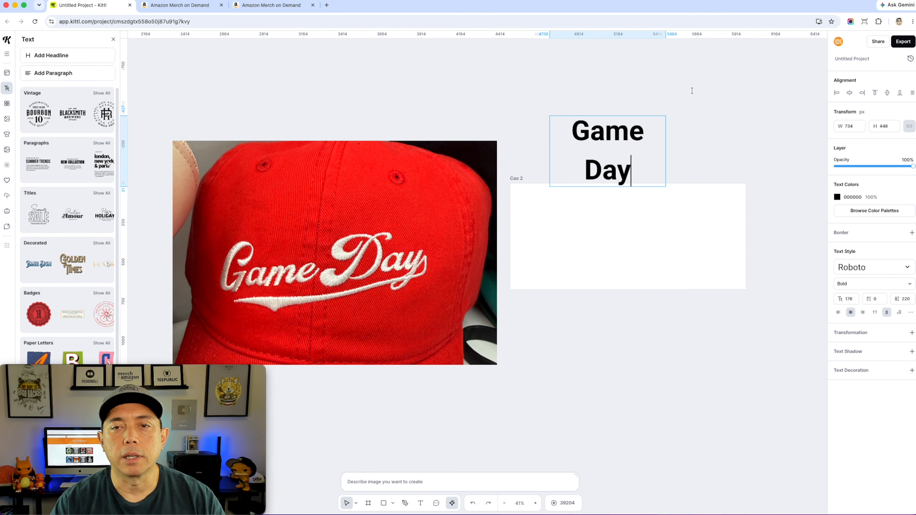
{"action": "left_click", "coordinate": [695, 138]}
{"action": "left_click", "coordinate": [641, 132]}
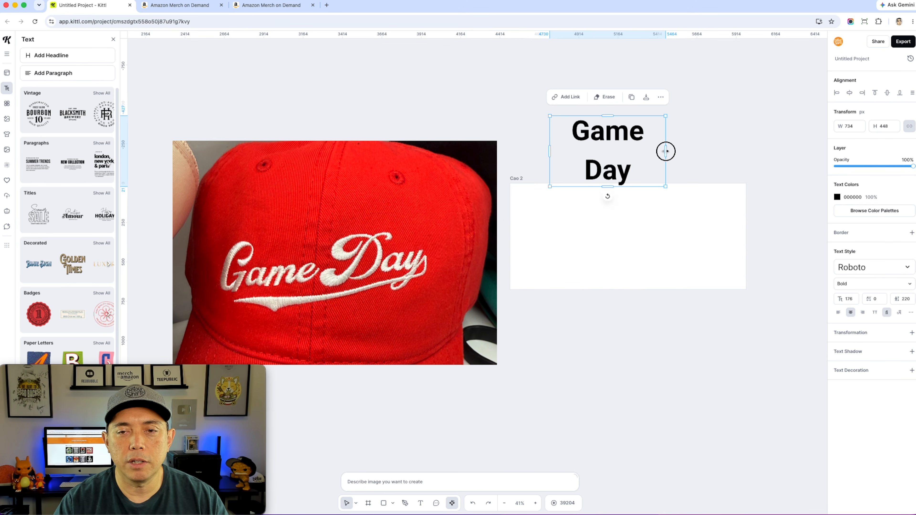
{"action": "left_click_drag", "start_coordinate": [666, 151], "coordinate": [737, 137]}
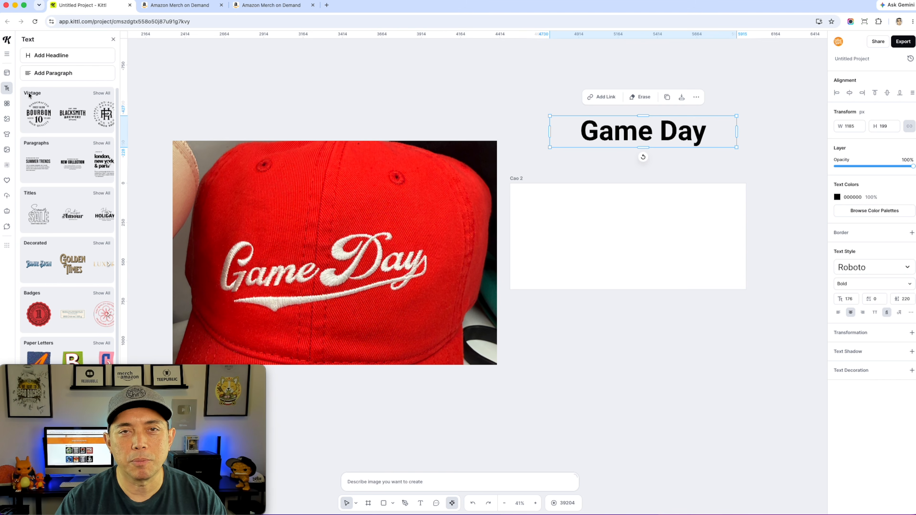
Browse the Vintage and Titles text templates, insert The Brenner script title and place it below Cao 2
{"action": "left_click", "coordinate": [100, 94]}
{"action": "scroll", "coordinate": [90, 207], "scroll_direction": "down", "scroll_amount": 1}
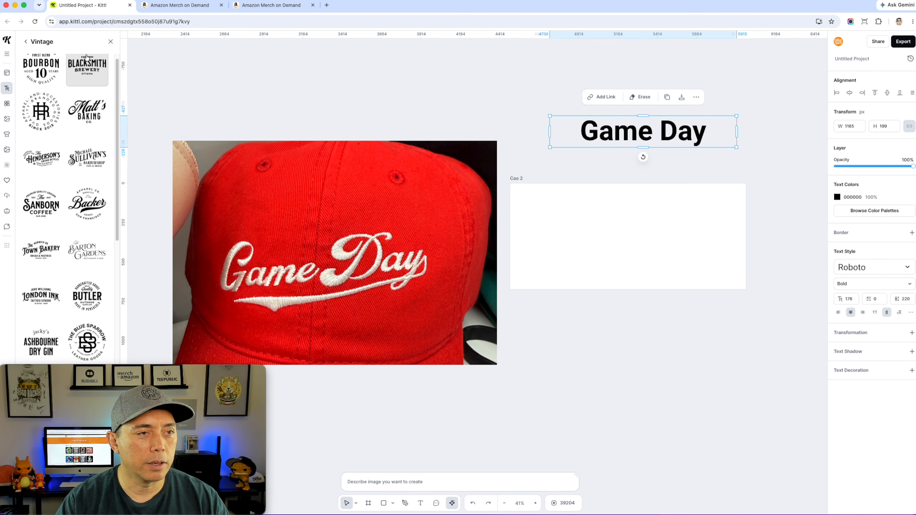
{"action": "left_click", "coordinate": [26, 42]}
{"action": "scroll", "coordinate": [94, 146], "scroll_direction": "down", "scroll_amount": 3}
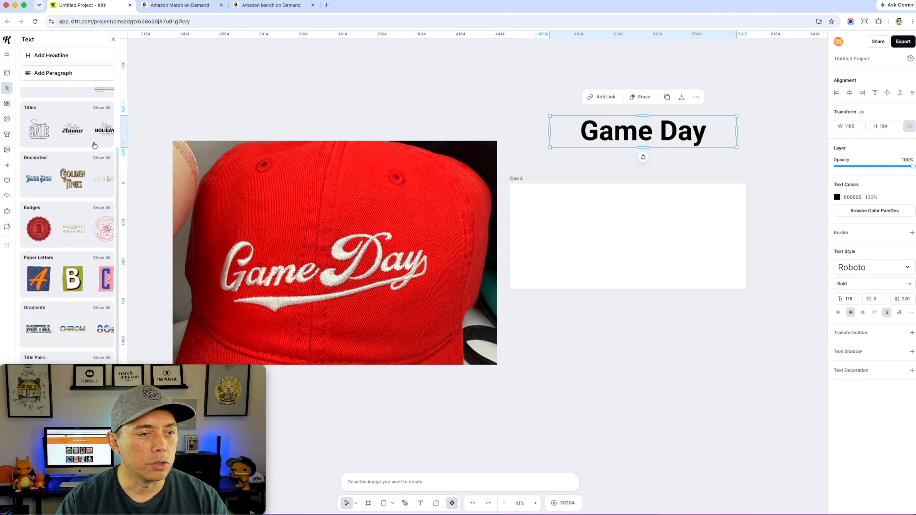
{"action": "left_click", "coordinate": [102, 106]}
{"action": "scroll", "coordinate": [74, 161], "scroll_direction": "down", "scroll_amount": 8}
{"action": "scroll", "coordinate": [75, 160], "scroll_direction": "down", "scroll_amount": 3}
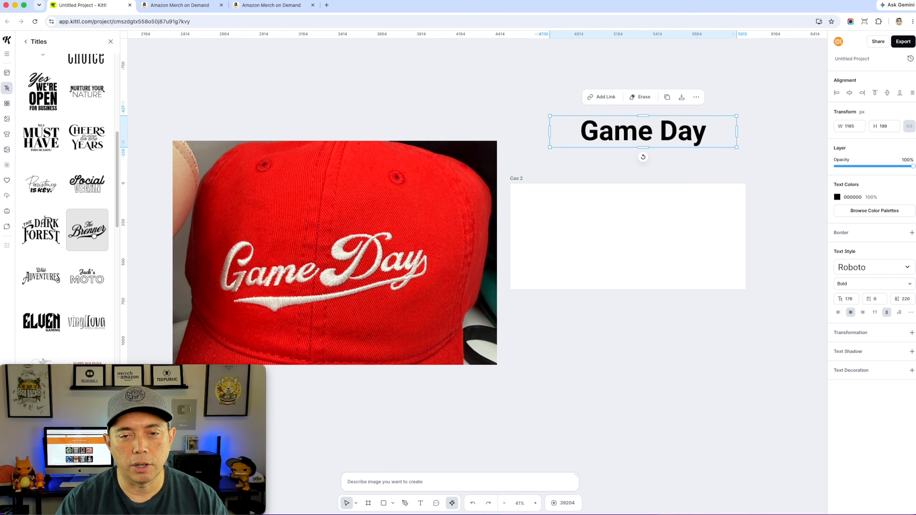
{"action": "left_click", "coordinate": [94, 235]}
{"action": "left_click_drag", "start_coordinate": [446, 274], "coordinate": [658, 364]}
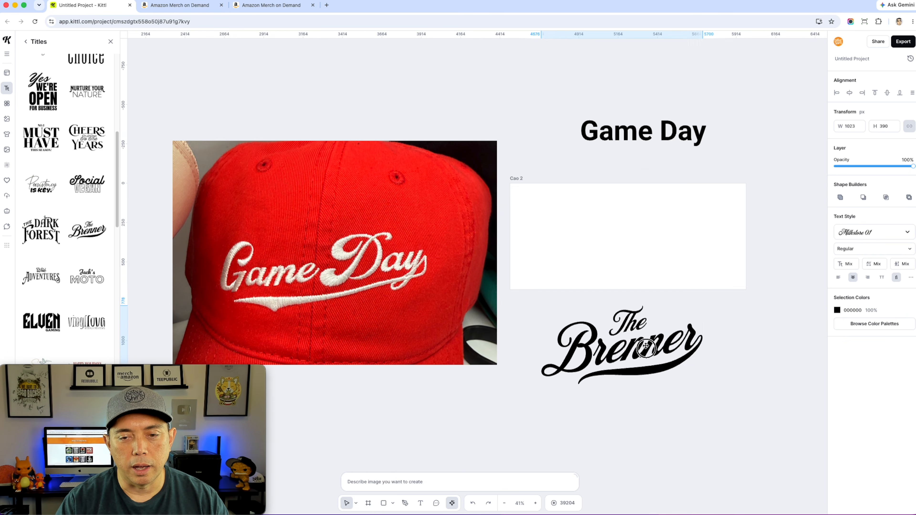
Move only the word Brenner from the script title onto Cao 2, leaving The below the artboard
{"action": "left_click", "coordinate": [628, 306]}
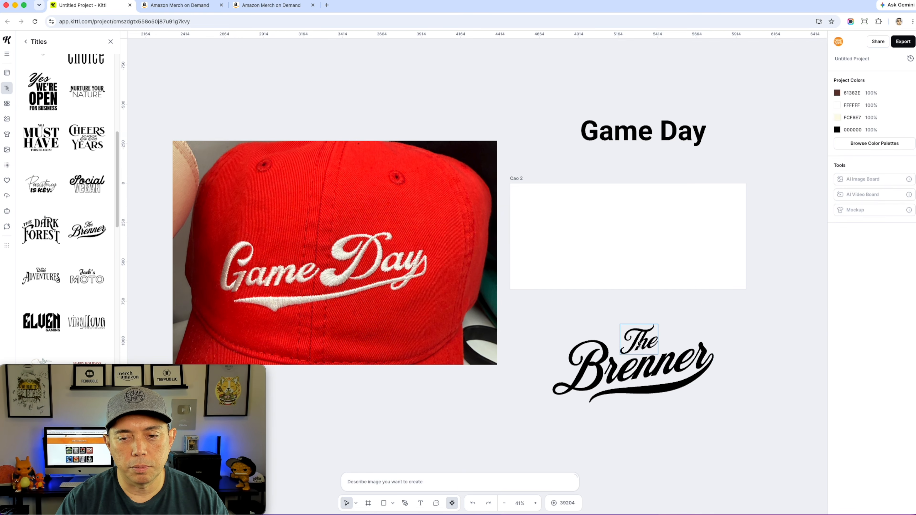
{"action": "left_click", "coordinate": [675, 372]}
{"action": "left_click_drag", "start_coordinate": [674, 372], "coordinate": [656, 238]}
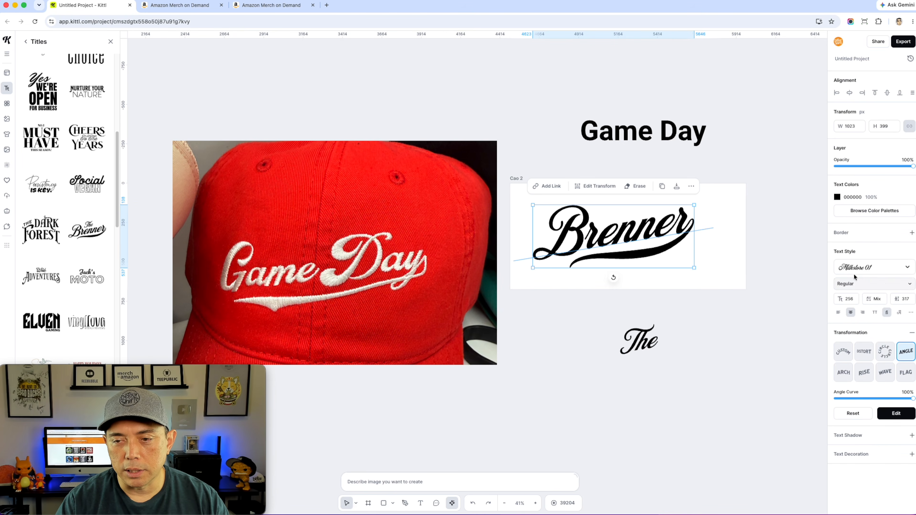
Replace the wording of the script lettering on Cao 2 with Game Day
{"action": "double_click", "coordinate": [617, 232]}
{"action": "left_click_drag", "start_coordinate": [683, 228], "coordinate": [547, 226]}
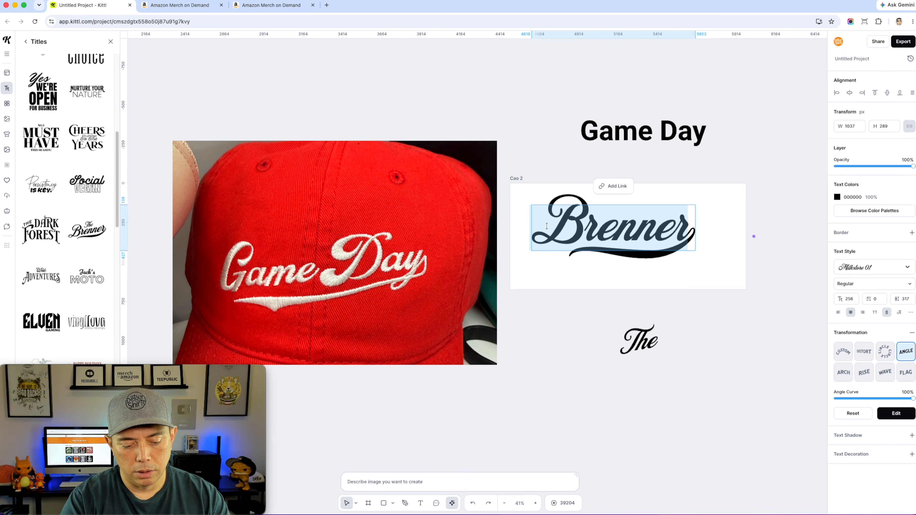
{"action": "type", "text": "Game Day"}
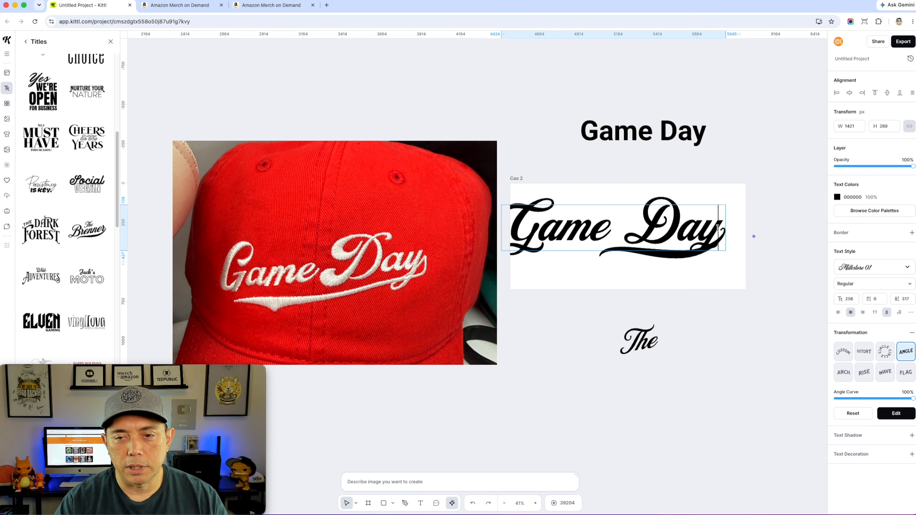
Replace the final y of Game Day with the third y variant from the Milkstore 01 glyphs
{"action": "left_click_drag", "start_coordinate": [721, 225], "coordinate": [700, 228]}
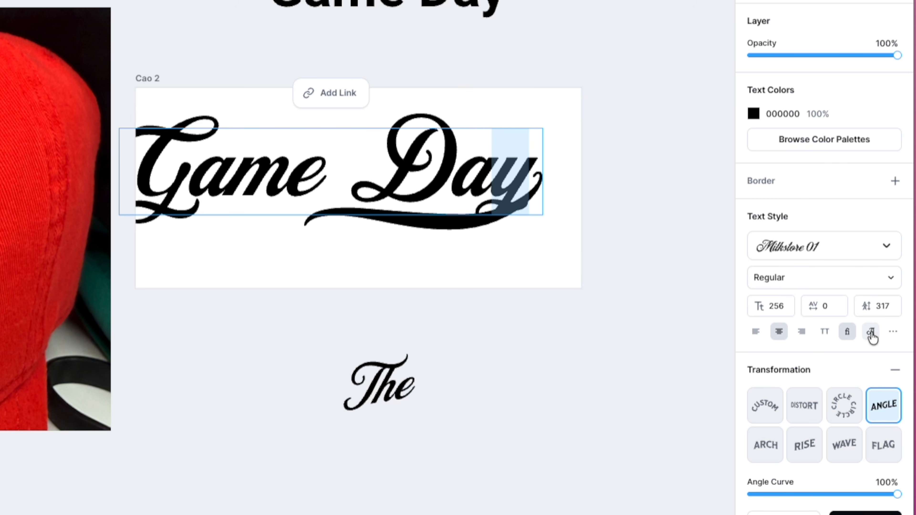
{"action": "left_click", "coordinate": [872, 334]}
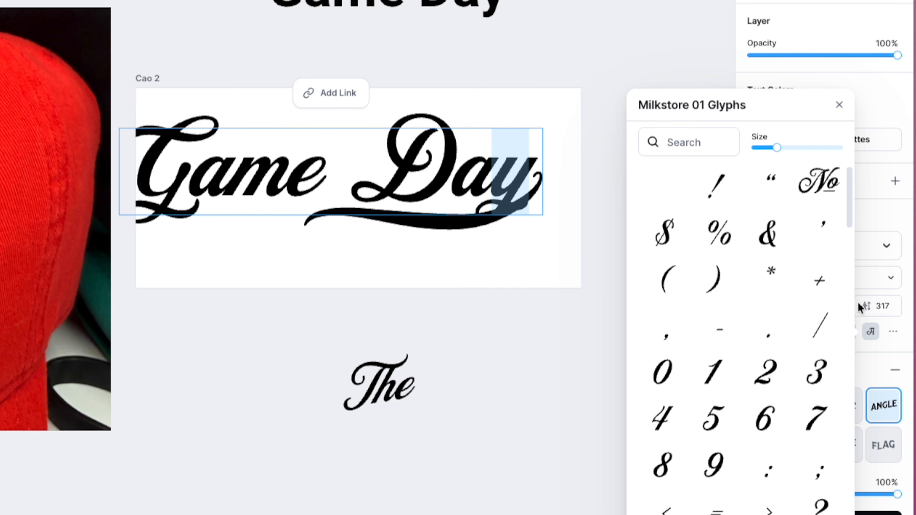
{"action": "left_click", "coordinate": [697, 142]}
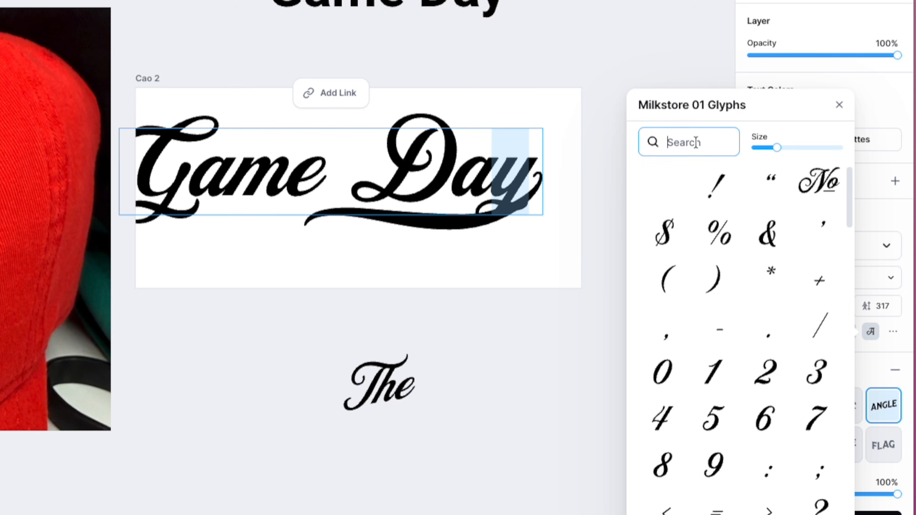
{"action": "type", "text": "y"}
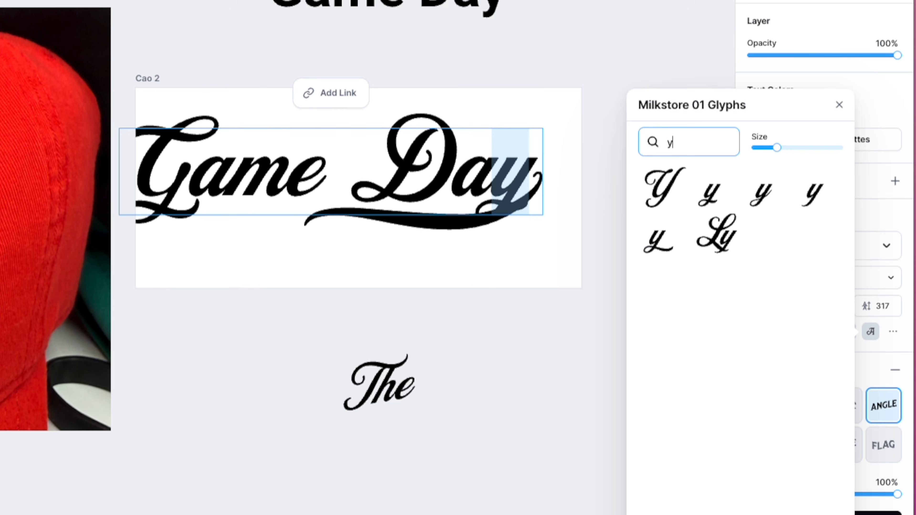
{"action": "left_click", "coordinate": [765, 198]}
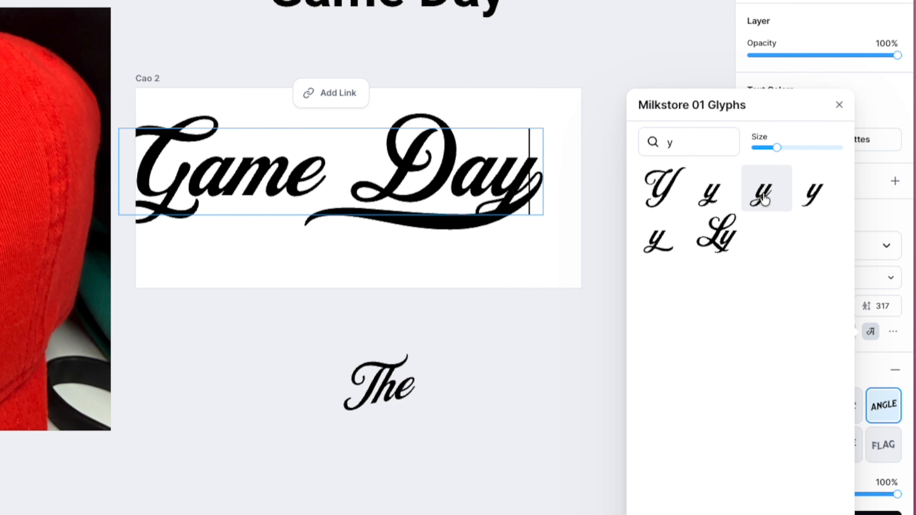
{"action": "left_click", "coordinate": [469, 235]}
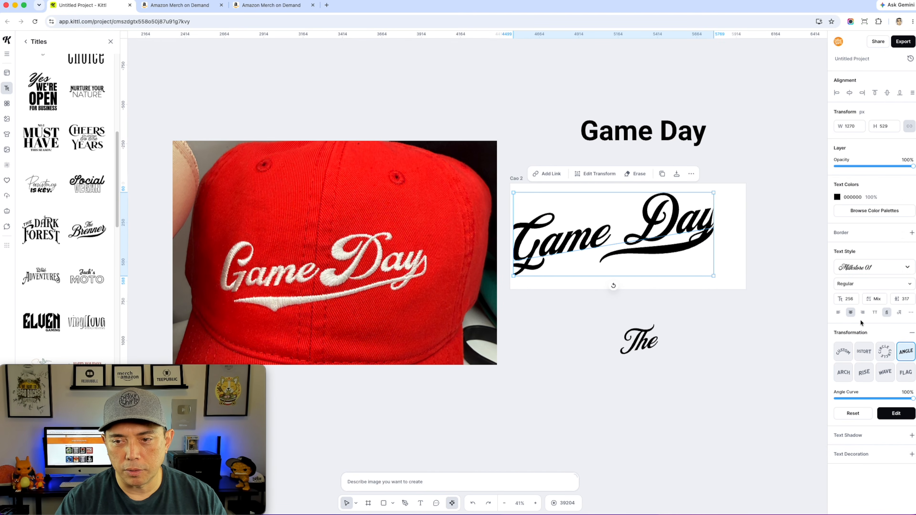
Remove the Angle transformation from the script Game Day, widen its text box to about 1913 px and reposition the lettering within Cao 2
{"action": "left_click", "coordinate": [595, 174]}
{"action": "left_click_drag", "start_coordinate": [715, 228], "coordinate": [771, 216]}
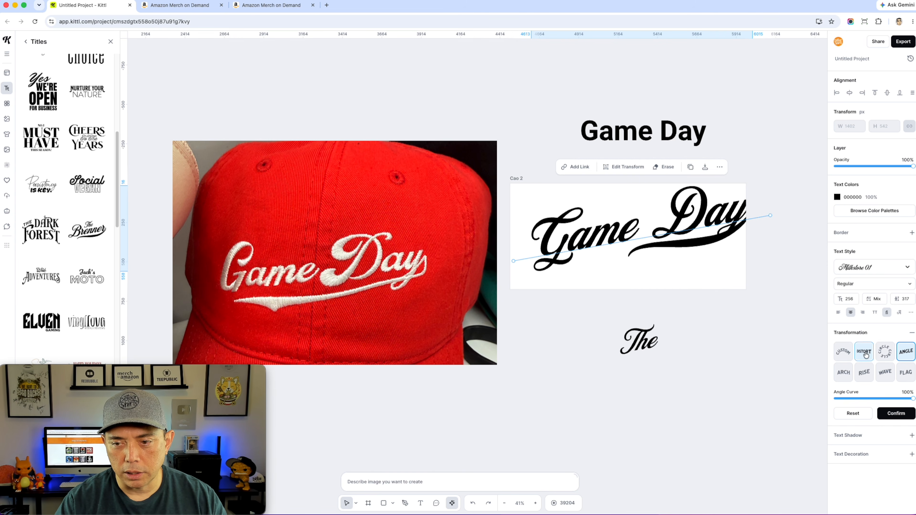
{"action": "left_click", "coordinate": [912, 334]}
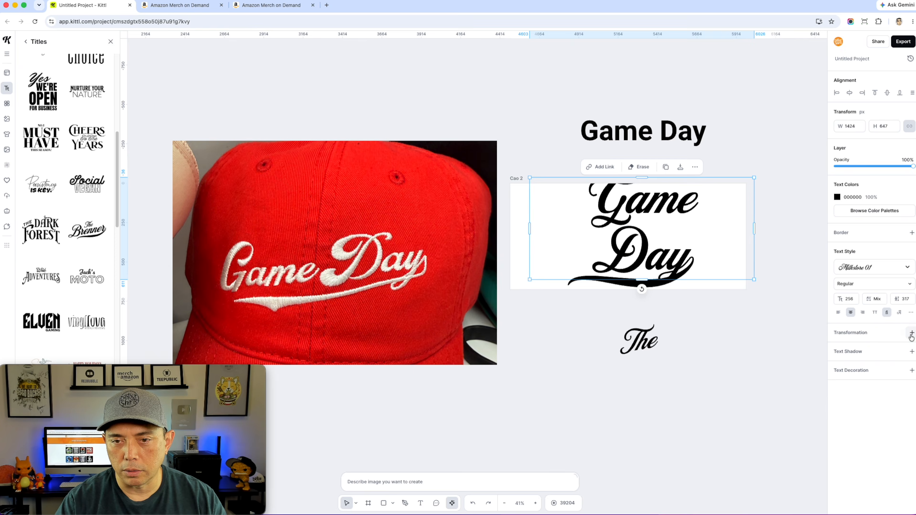
{"action": "left_click", "coordinate": [763, 213]}
{"action": "left_click", "coordinate": [753, 229]}
{"action": "left_click_drag", "start_coordinate": [755, 231], "coordinate": [832, 210]}
{"action": "left_click_drag", "start_coordinate": [657, 203], "coordinate": [604, 235]}
{"action": "left_click", "coordinate": [690, 262]}
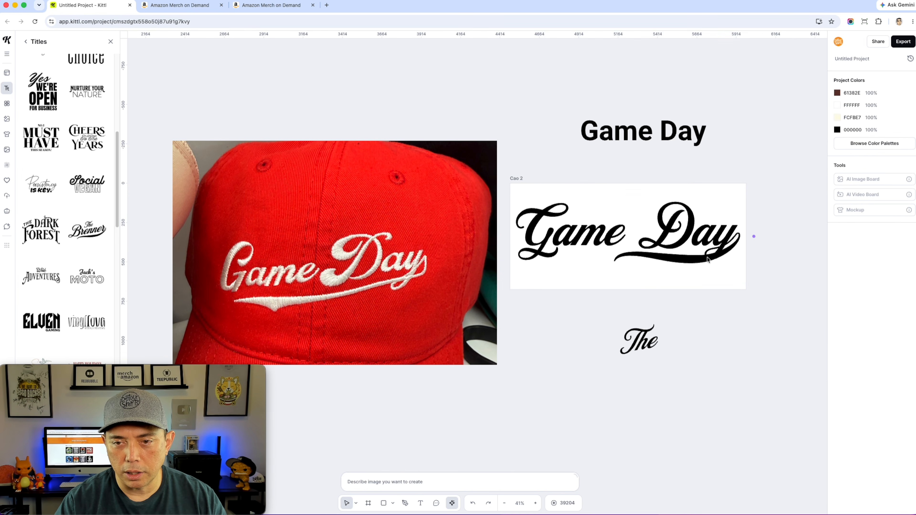
Replace the thin swash glyph at the end of Game Day with a longer, thicker swash from the Milkstore 01 glyphs
{"action": "double_click", "coordinate": [732, 247]}
{"action": "left_click", "coordinate": [735, 237]}
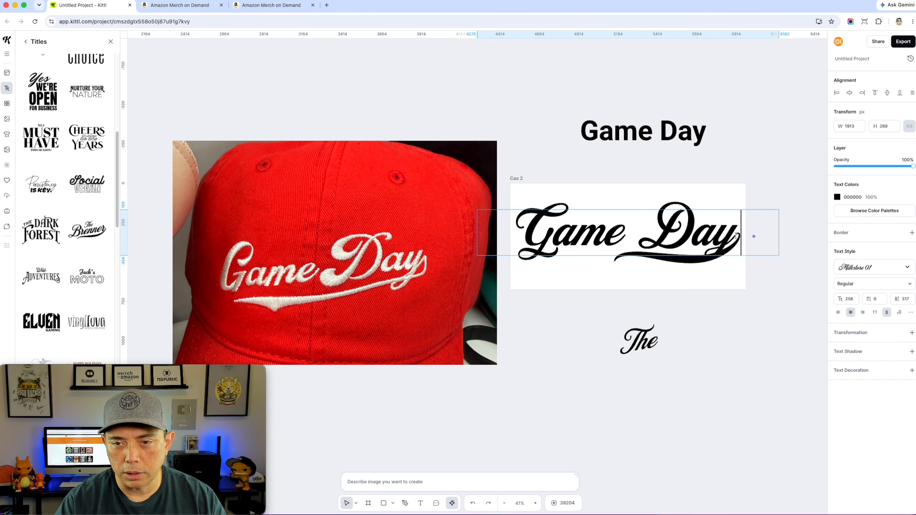
{"action": "left_click_drag", "start_coordinate": [736, 236], "coordinate": [749, 237]}
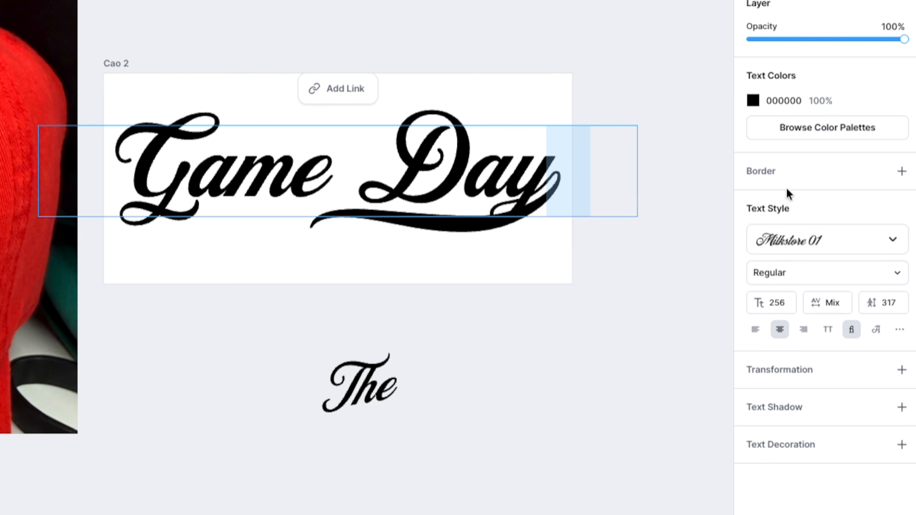
{"action": "left_click", "coordinate": [877, 330]}
{"action": "scroll", "coordinate": [794, 397], "scroll_direction": "down", "scroll_amount": 10}
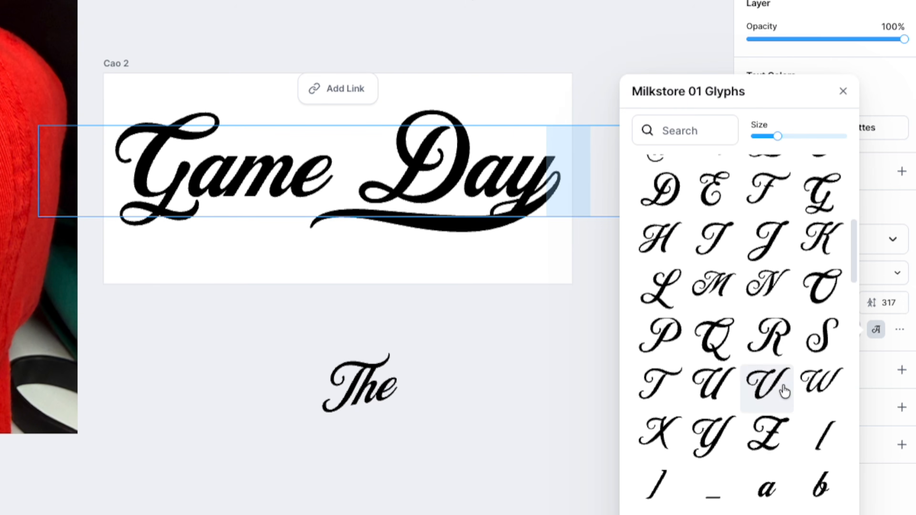
{"action": "scroll", "coordinate": [786, 417], "scroll_direction": "down", "scroll_amount": 15}
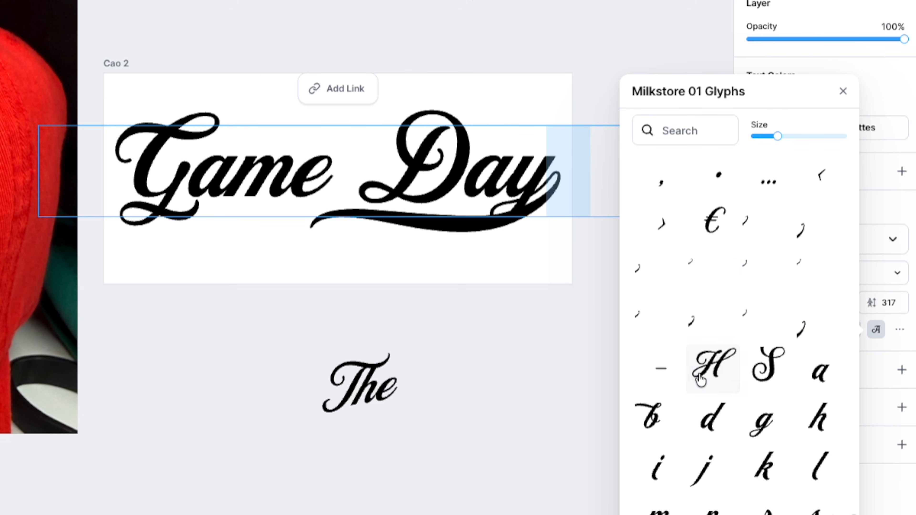
{"action": "left_click", "coordinate": [694, 270]}
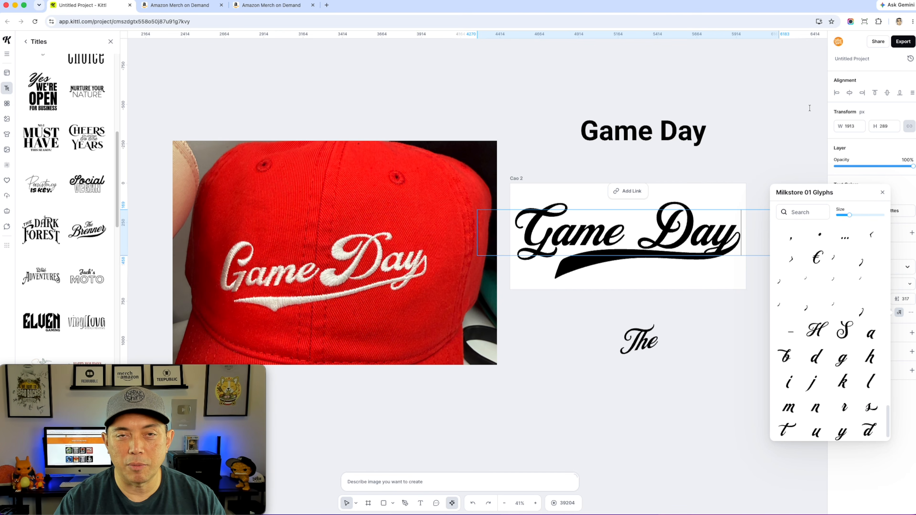
{"action": "key", "text": "Escape"}
{"action": "left_click", "coordinate": [763, 100]}
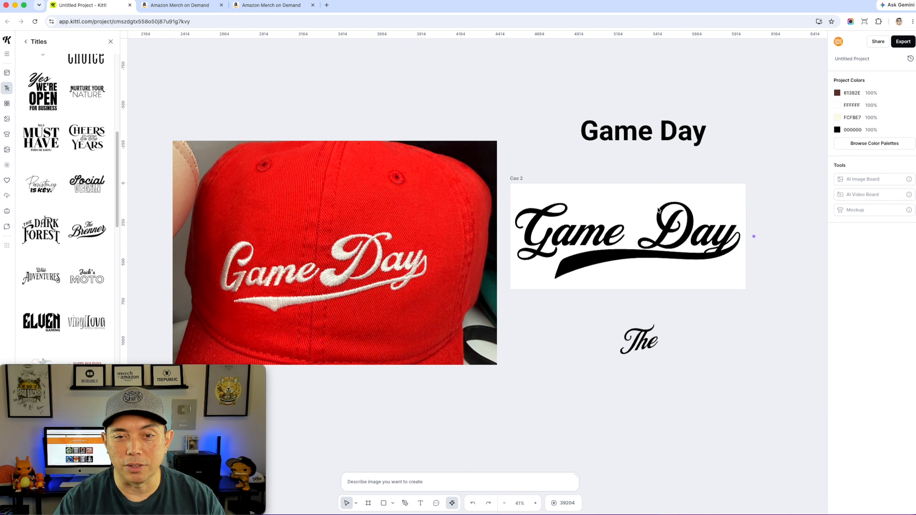
Apply an Angle transformation with an 80% curve to Game Day and fit it on Cao 2 at about 1462 by 600 px
{"action": "left_click", "coordinate": [631, 213]}
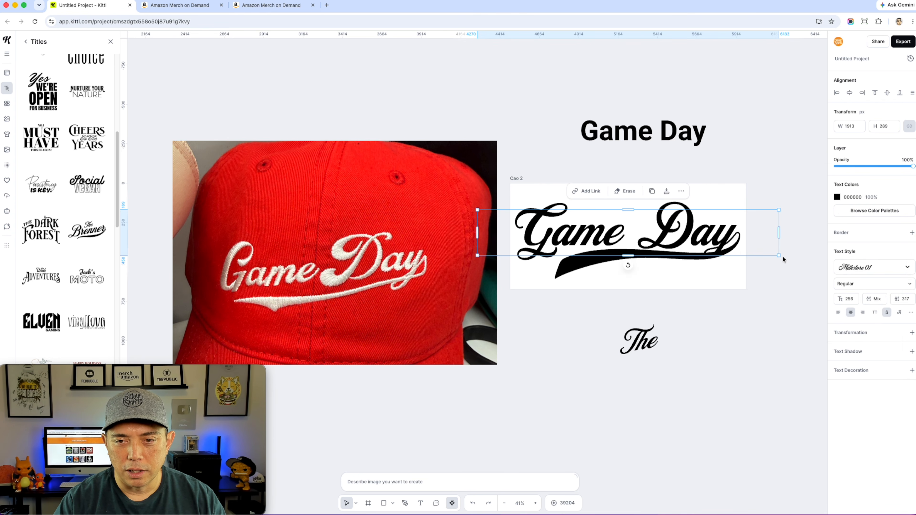
{"action": "left_click", "coordinate": [912, 333]}
{"action": "left_click", "coordinate": [757, 151]}
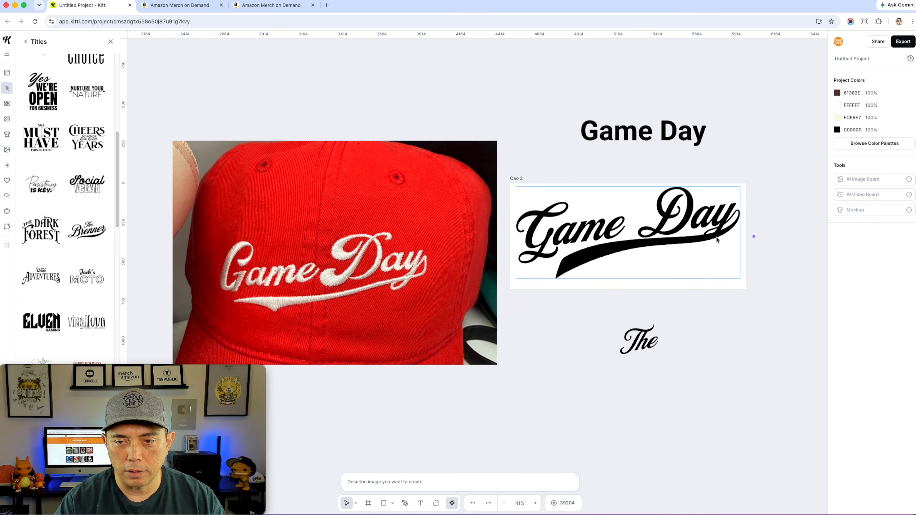
{"action": "left_click", "coordinate": [678, 229]}
{"action": "left_click_drag", "start_coordinate": [678, 230], "coordinate": [676, 229]}
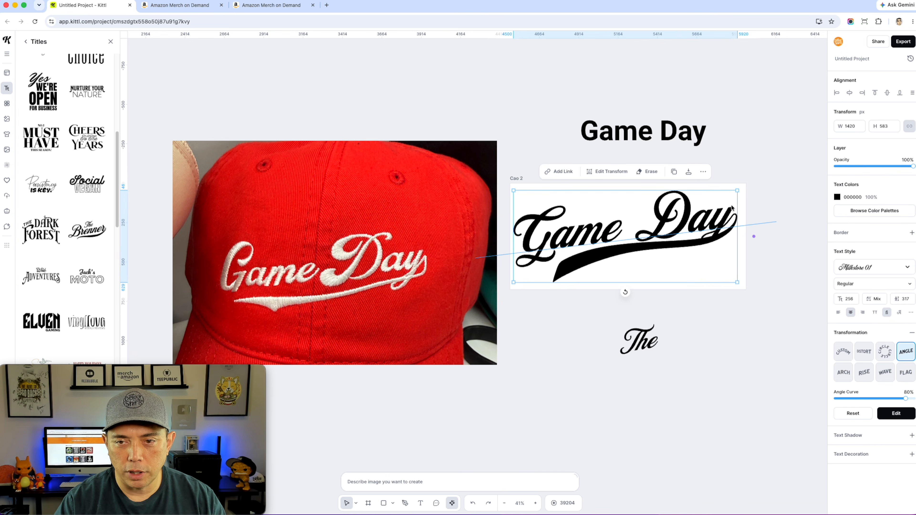
{"action": "left_click_drag", "start_coordinate": [737, 190], "coordinate": [743, 188]}
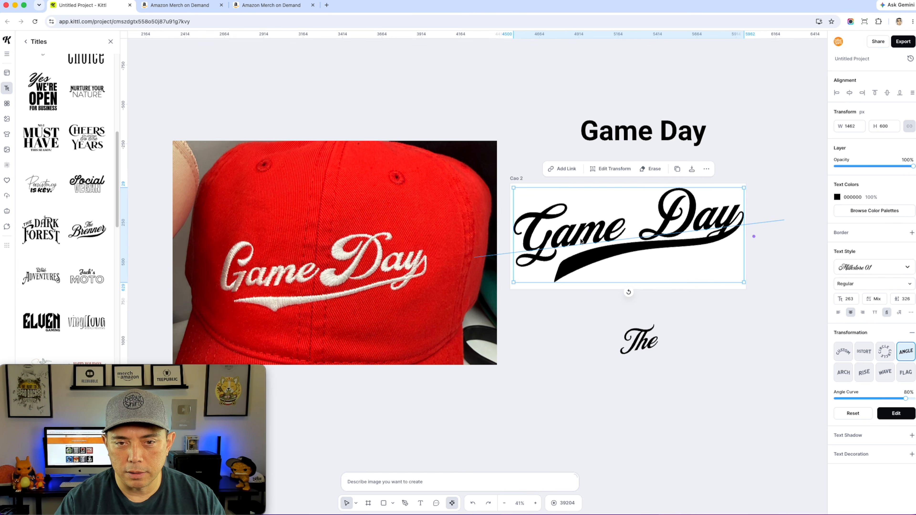
{"action": "left_click", "coordinate": [727, 166]}
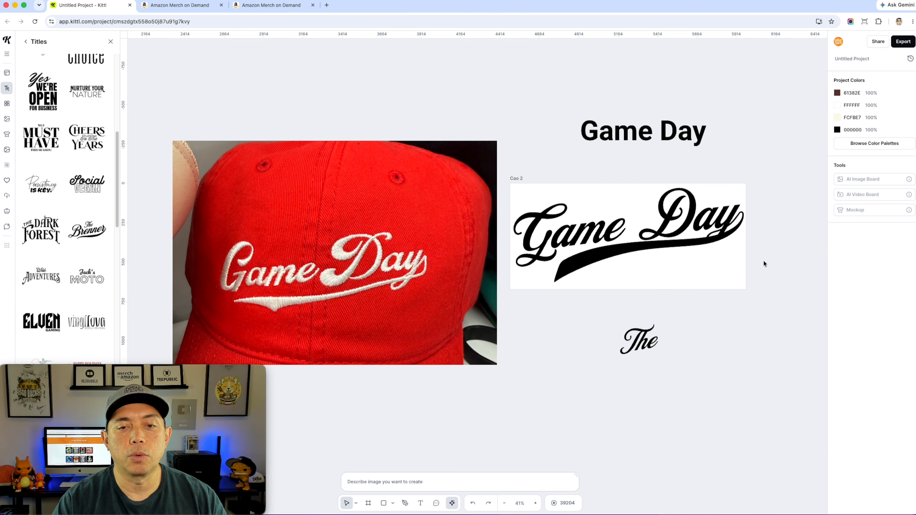
Convert the script Game Day lettering on Cao 2 to vector outlines
{"action": "left_click", "coordinate": [672, 228]}
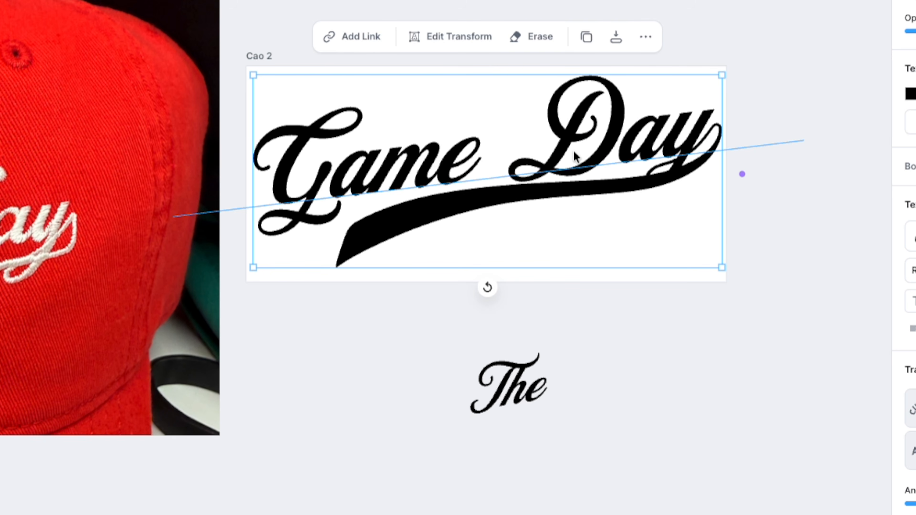
{"action": "left_click", "coordinate": [647, 39]}
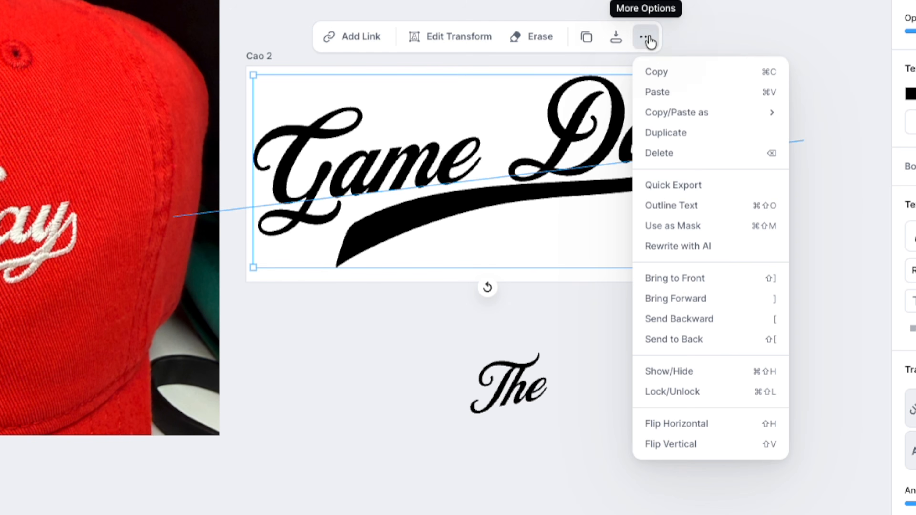
{"action": "left_click", "coordinate": [653, 210]}
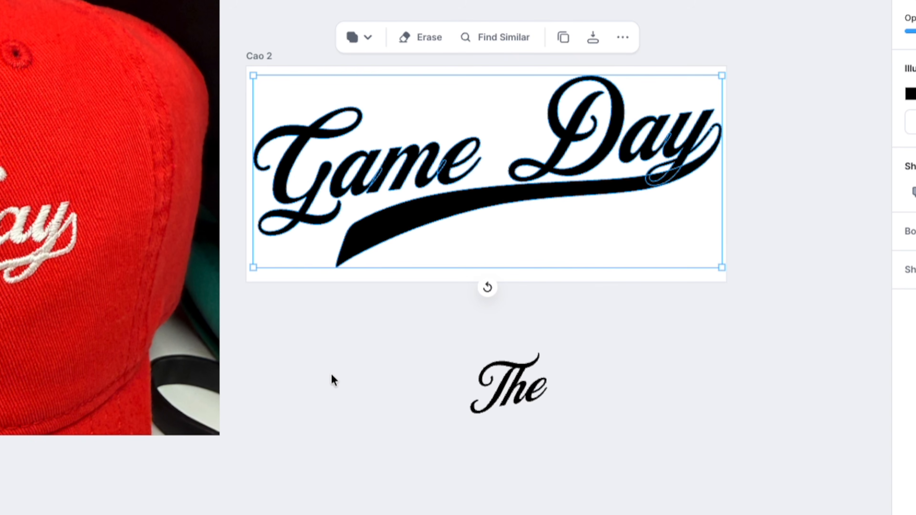
Pull the upper corner of the swash's thick end outward to a point below the G and delete the extra anchor on its upper edge
{"action": "scroll", "coordinate": [333, 379], "scroll_direction": "down", "scroll_amount": 2}
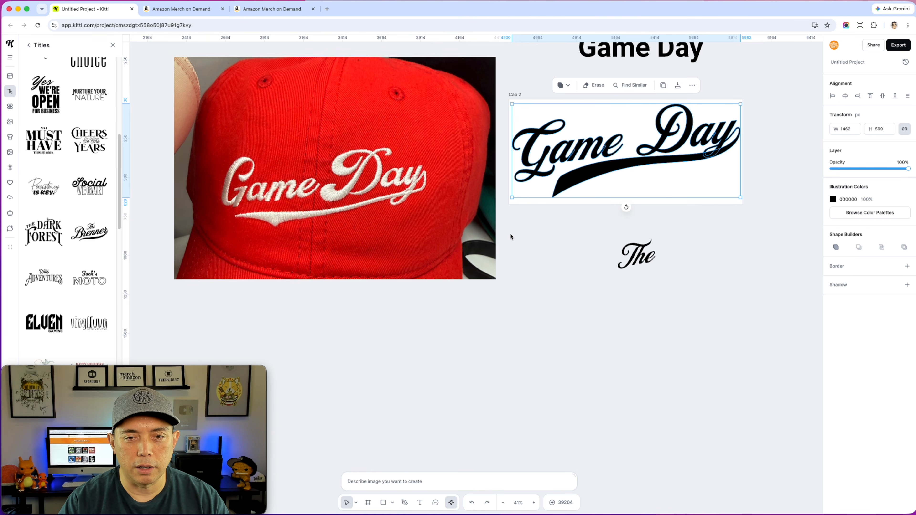
{"action": "scroll", "coordinate": [512, 231], "scroll_direction": "up", "scroll_amount": 5}
{"action": "double_click", "coordinate": [615, 121]}
{"action": "left_click_drag", "start_coordinate": [607, 123], "coordinate": [545, 145]}
{"action": "scroll", "coordinate": [590, 136], "scroll_direction": "up", "scroll_amount": 5}
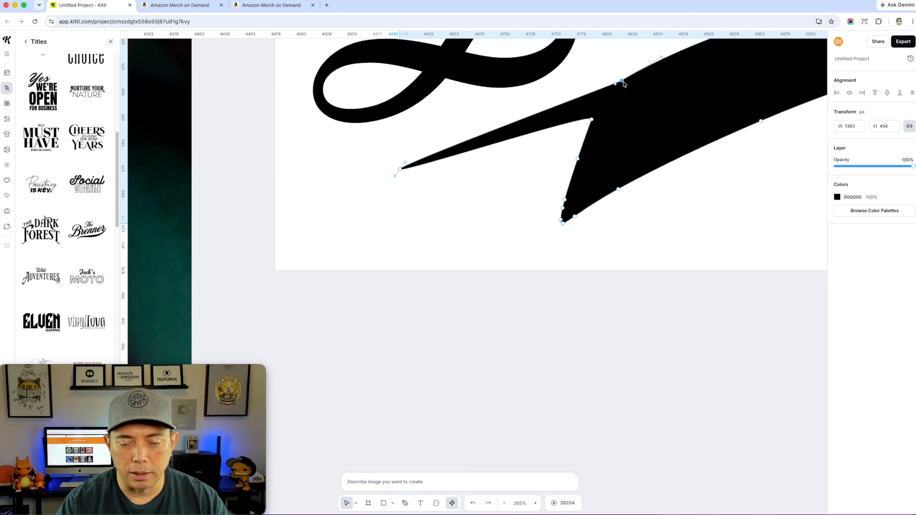
{"action": "key", "text": "Delete"}
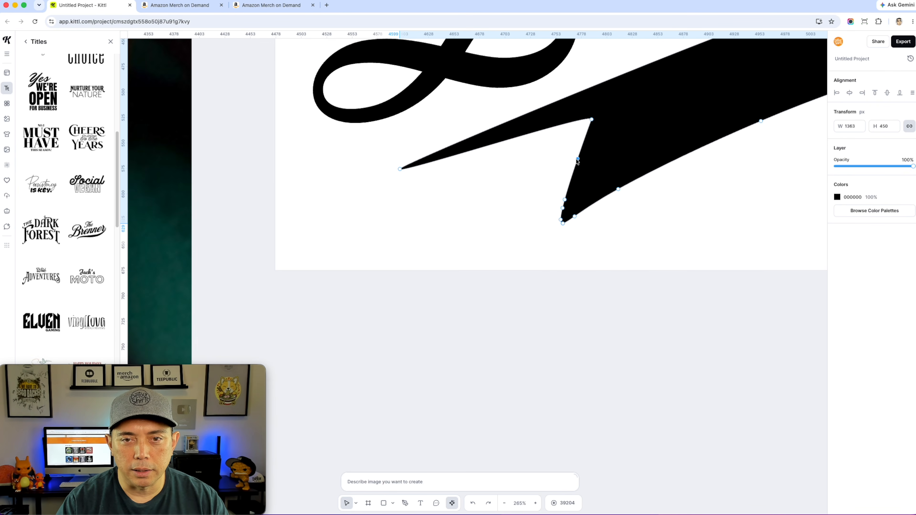
Delete surplus anchors on the end edge of the swash and move its inner corner outward to form a shallow curved end
{"action": "left_click", "coordinate": [563, 209]}
{"action": "key", "text": "Delete"}
{"action": "left_click_drag", "start_coordinate": [592, 119], "coordinate": [480, 148]}
{"action": "key", "text": "super+z"}
{"action": "left_click_drag", "start_coordinate": [539, 170], "coordinate": [526, 182]}
{"action": "scroll", "coordinate": [598, 332], "scroll_direction": "down", "scroll_amount": 3}
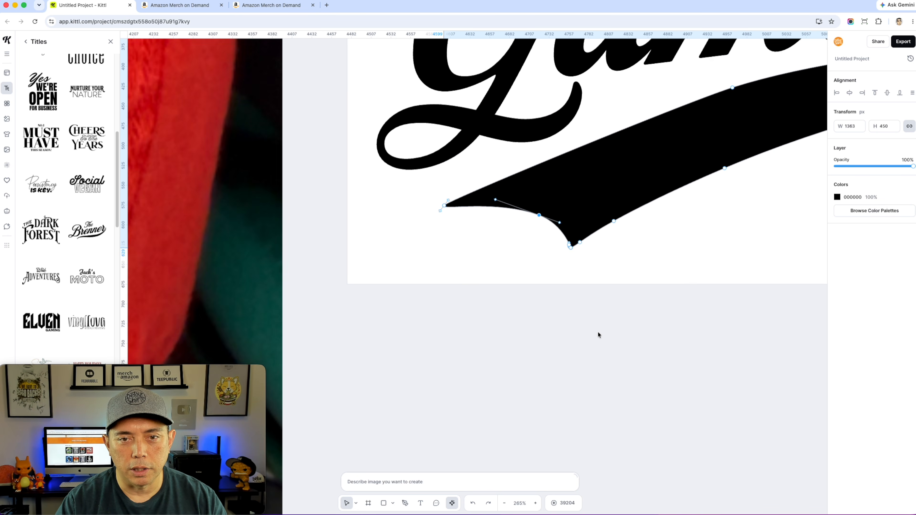
Extend the pointed tip of the swash farther outward so the outlined swash is about 1409 px wide
{"action": "scroll", "coordinate": [598, 332], "scroll_direction": "down", "scroll_amount": 10}
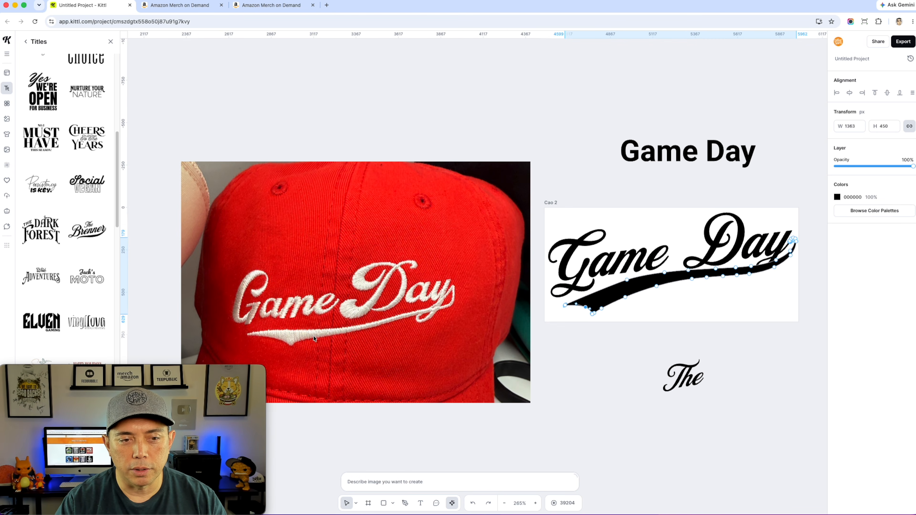
{"action": "scroll", "coordinate": [537, 357], "scroll_direction": "up", "scroll_amount": 10}
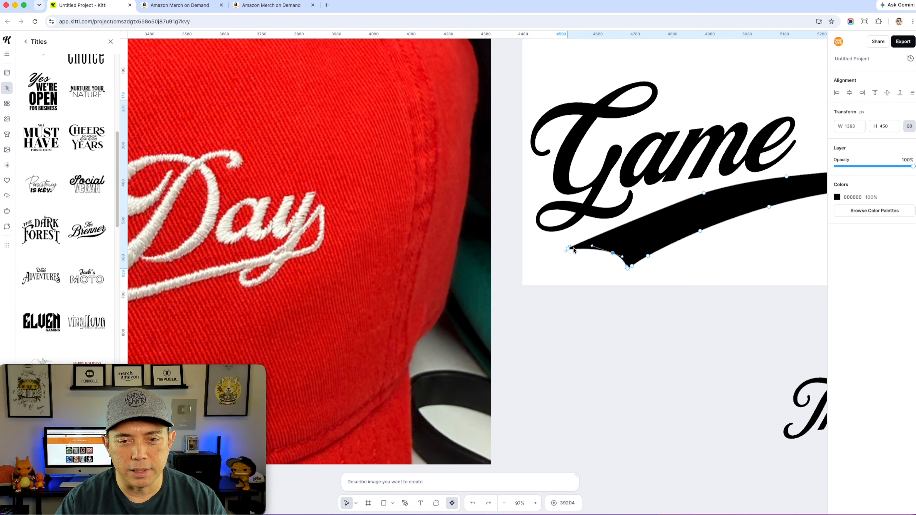
{"action": "left_click_drag", "start_coordinate": [568, 251], "coordinate": [552, 246]}
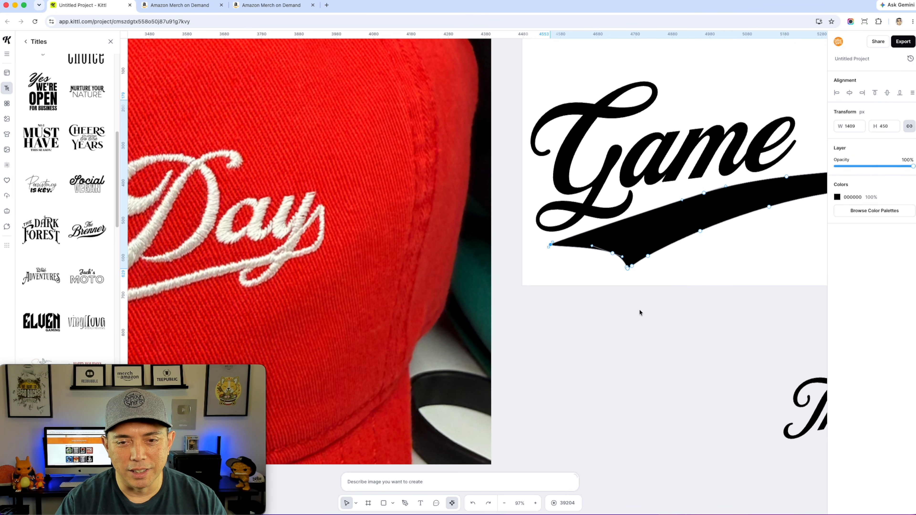
Leave anchor editing and compare the reshaped swash and Game Day lettering with the stitching on the red cap photo
{"action": "scroll", "coordinate": [665, 357], "scroll_direction": "down", "scroll_amount": 2}
{"action": "scroll", "coordinate": [665, 357], "scroll_direction": "down", "scroll_amount": 4}
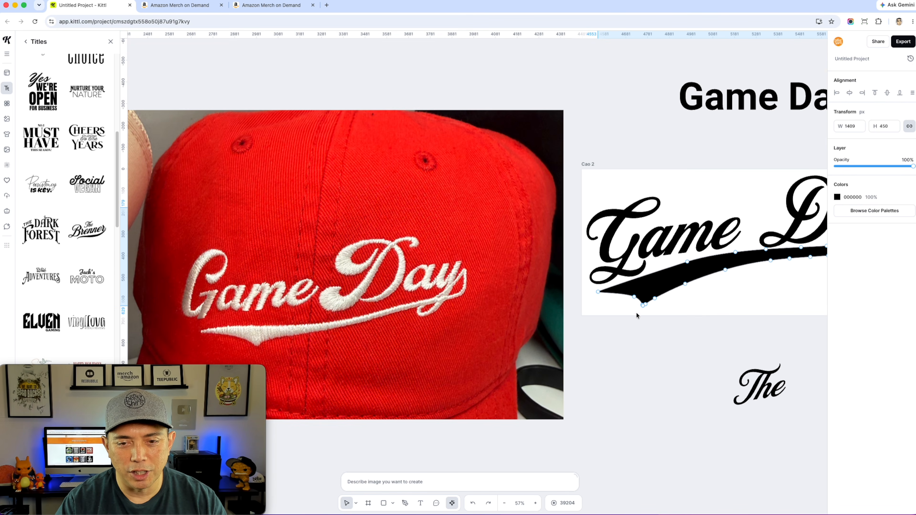
{"action": "left_click", "coordinate": [650, 342]}
{"action": "left_click_drag", "start_coordinate": [690, 343], "coordinate": [511, 347]}
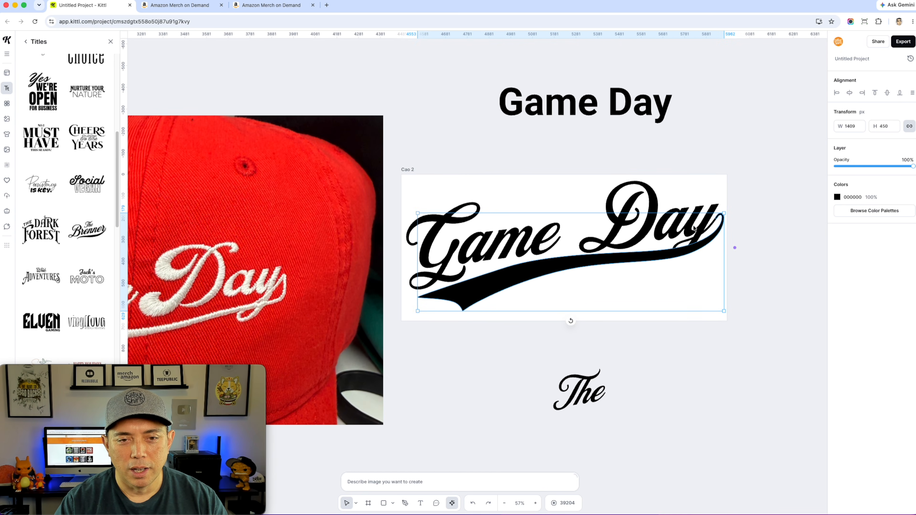
{"action": "scroll", "coordinate": [682, 247], "scroll_direction": "down", "scroll_amount": 2}
{"action": "scroll", "coordinate": [362, 267], "scroll_direction": "down", "scroll_amount": 2}
{"action": "left_click_drag", "start_coordinate": [436, 321], "coordinate": [529, 318]}
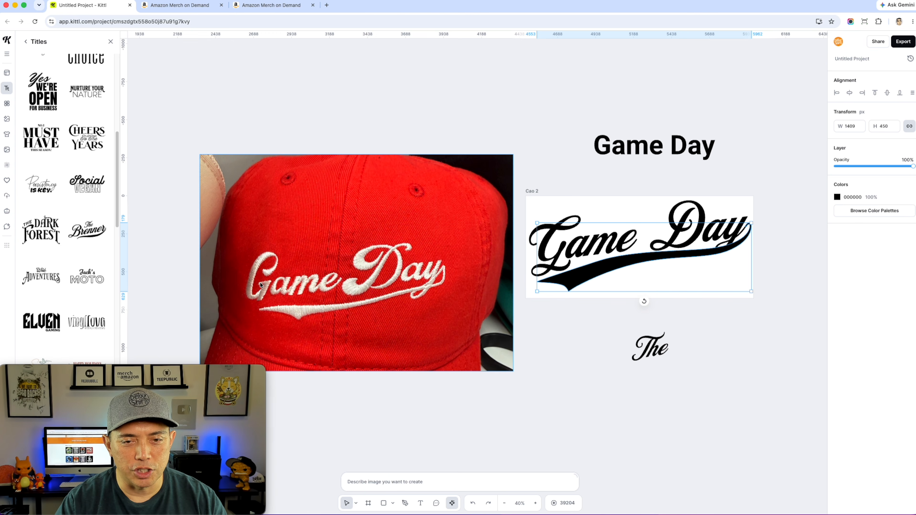
{"action": "scroll", "coordinate": [546, 324], "scroll_direction": "up", "scroll_amount": 1}
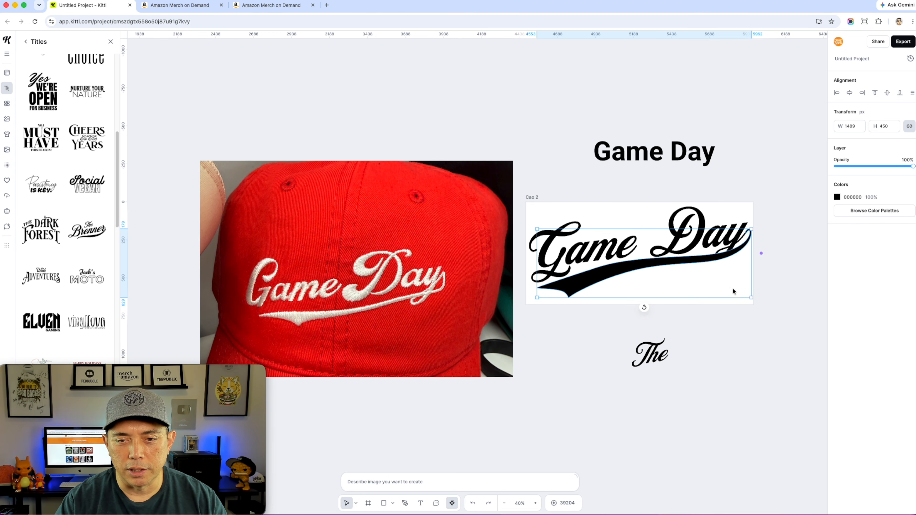
{"action": "scroll", "coordinate": [717, 354], "scroll_direction": "up", "scroll_amount": 2}
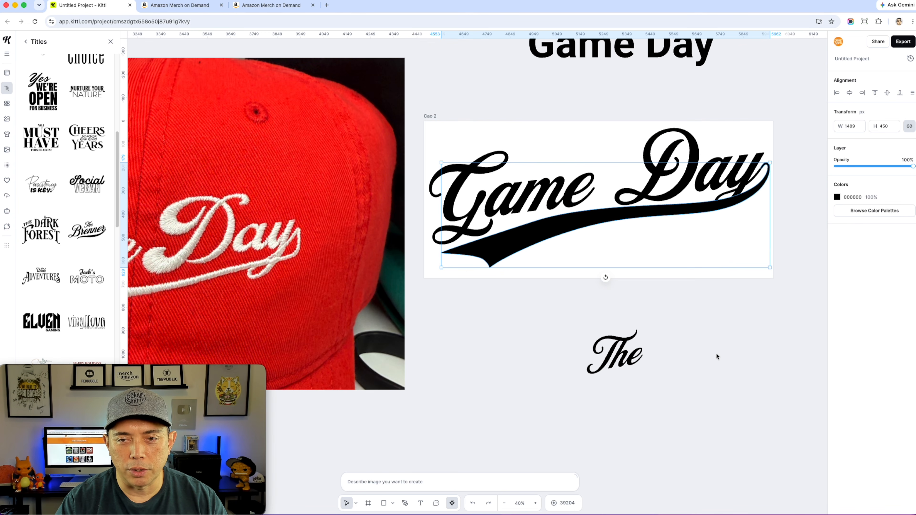
Select the four letters of Game inside the grouped lettering and move them together closer to Day
{"action": "left_click", "coordinate": [509, 96]}
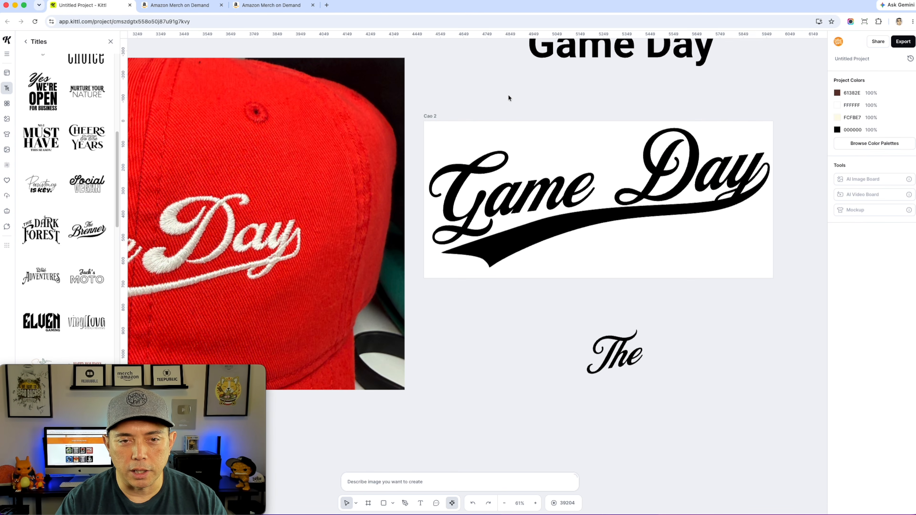
{"action": "double_click", "coordinate": [478, 203]}
{"action": "left_click_drag", "start_coordinate": [477, 204], "coordinate": [481, 205]}
{"action": "left_click", "coordinate": [518, 192], "text": "shift"}
{"action": "left_click", "coordinate": [550, 185], "text": "shift"}
{"action": "left_click", "coordinate": [580, 179], "text": "shift"}
{"action": "left_click_drag", "start_coordinate": [580, 180], "coordinate": [589, 177]}
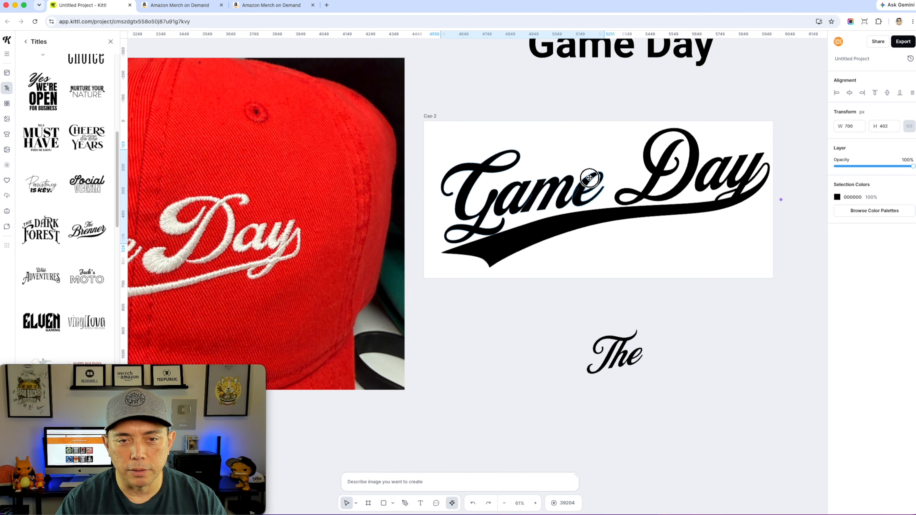
{"action": "left_click", "coordinate": [650, 276]}
Enlarge the complete Game Day lettering with its swash to about 1463 by 621 px and reposition it within the artboard
{"action": "left_click", "coordinate": [589, 215]}
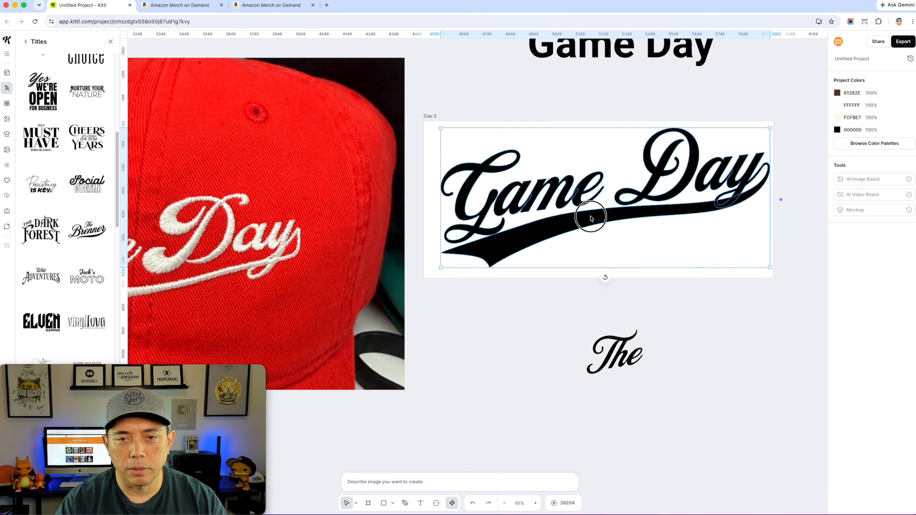
{"action": "left_click_drag", "start_coordinate": [439, 127], "coordinate": [425, 125]}
{"action": "left_click_drag", "start_coordinate": [467, 163], "coordinate": [469, 171]}
Fill the Game Day artboard's background with red D81010 to resemble the cap
{"action": "scroll", "coordinate": [500, 342], "scroll_direction": "down", "scroll_amount": 3}
{"action": "left_click", "coordinate": [450, 168]}
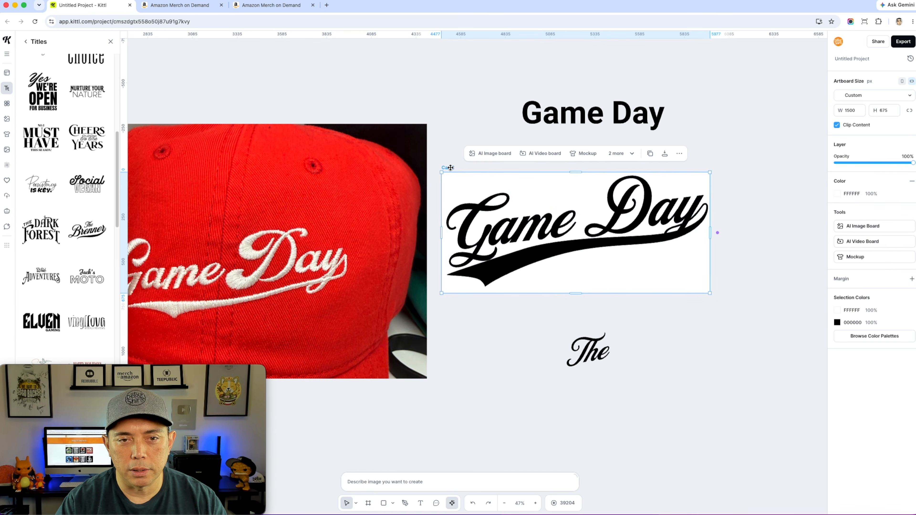
{"action": "left_click", "coordinate": [837, 193]}
{"action": "left_click", "coordinate": [820, 238]}
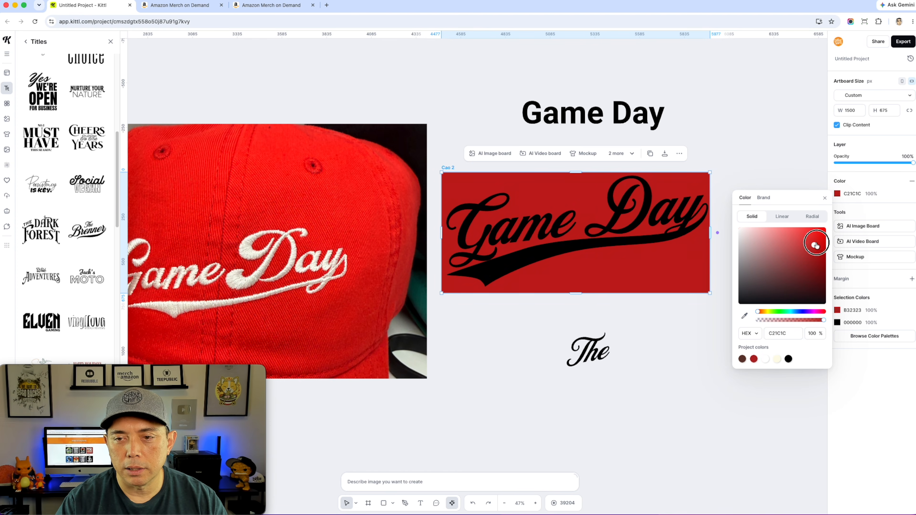
Recolour the Game Day lettering and swash white FFFFFF and compare the design with the red cap photo
{"action": "left_click", "coordinate": [685, 220]}
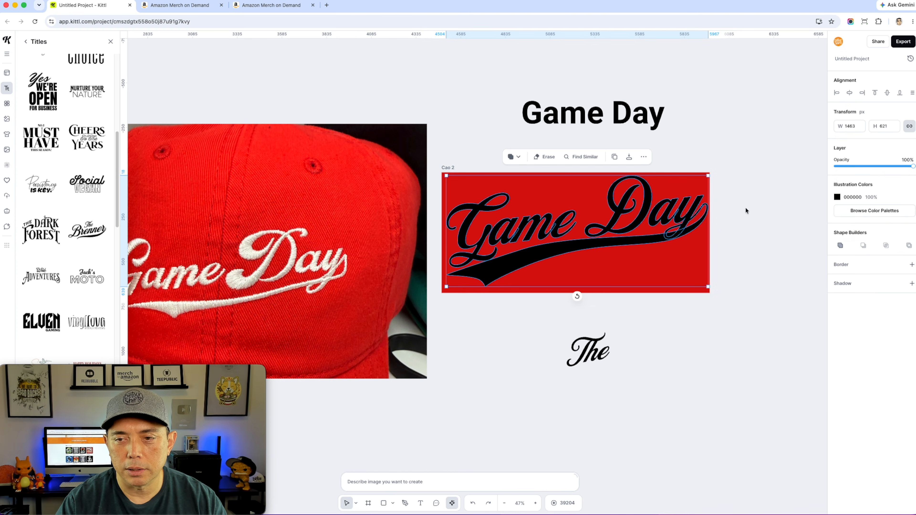
{"action": "left_click", "coordinate": [837, 197]}
{"action": "left_click_drag", "start_coordinate": [802, 246], "coordinate": [714, 213]}
{"action": "left_click", "coordinate": [705, 110]}
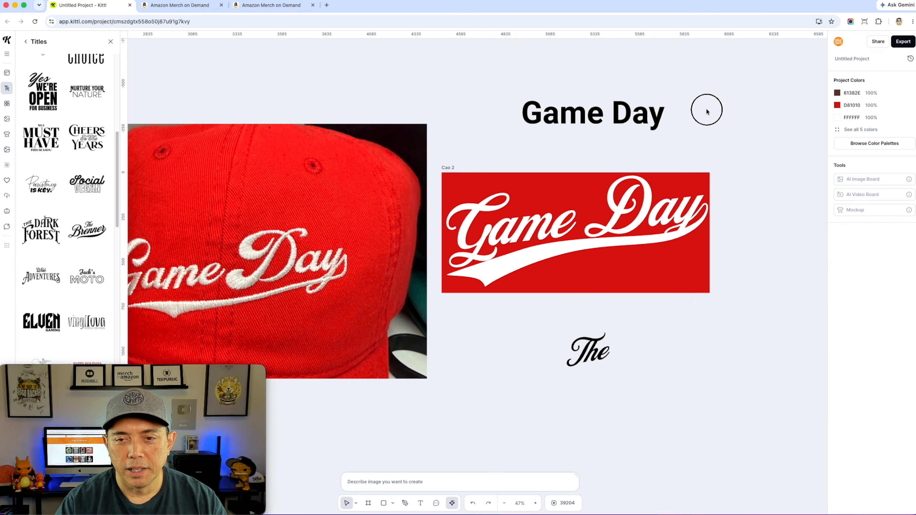
{"action": "scroll", "coordinate": [700, 294], "scroll_direction": "down", "scroll_amount": 1}
{"action": "scroll", "coordinate": [700, 294], "scroll_direction": "down", "scroll_amount": 1}
{"action": "scroll", "coordinate": [632, 312], "scroll_direction": "up", "scroll_amount": 2}
{"action": "scroll", "coordinate": [655, 270], "scroll_direction": "up", "scroll_amount": 2}
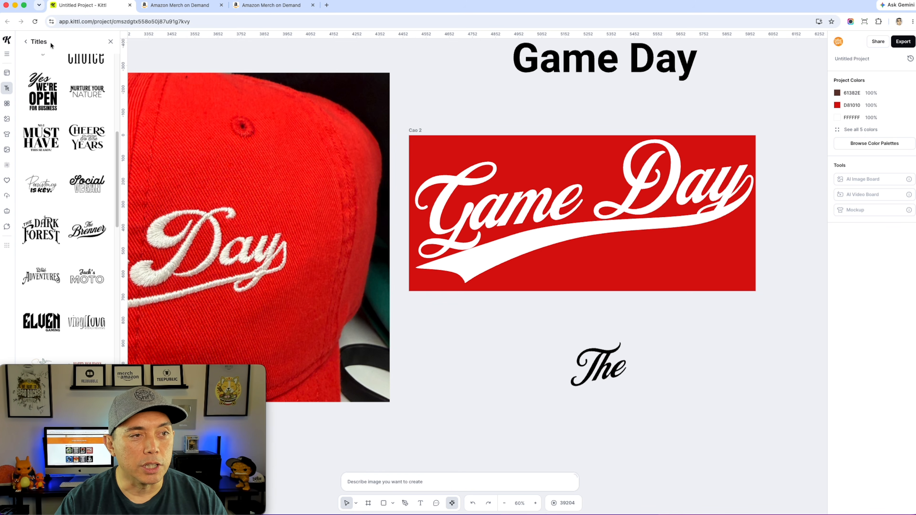
Add a headline text about 584 px wide over the lower part of the red artboard and move it below the artboard
{"action": "left_click", "coordinate": [24, 43]}
{"action": "left_click_drag", "start_coordinate": [51, 55], "coordinate": [727, 273]}
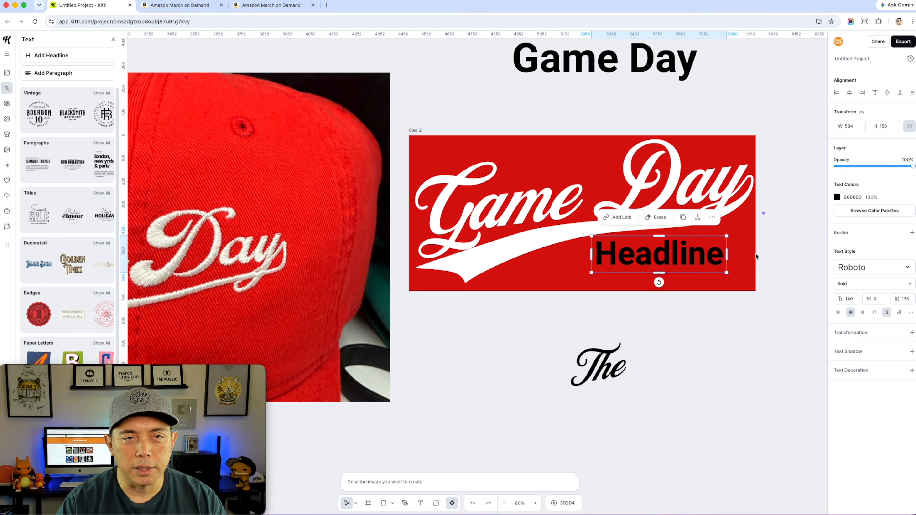
{"action": "scroll", "coordinate": [670, 330], "scroll_direction": "down", "scroll_amount": 3}
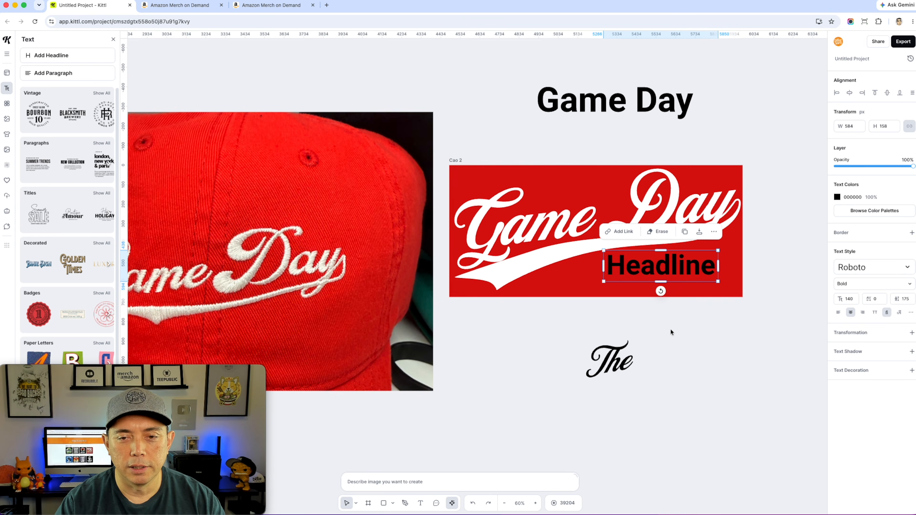
{"action": "left_click_drag", "start_coordinate": [680, 271], "coordinate": [583, 398]}
{"action": "scroll", "coordinate": [582, 399], "scroll_direction": "down", "scroll_amount": 2}
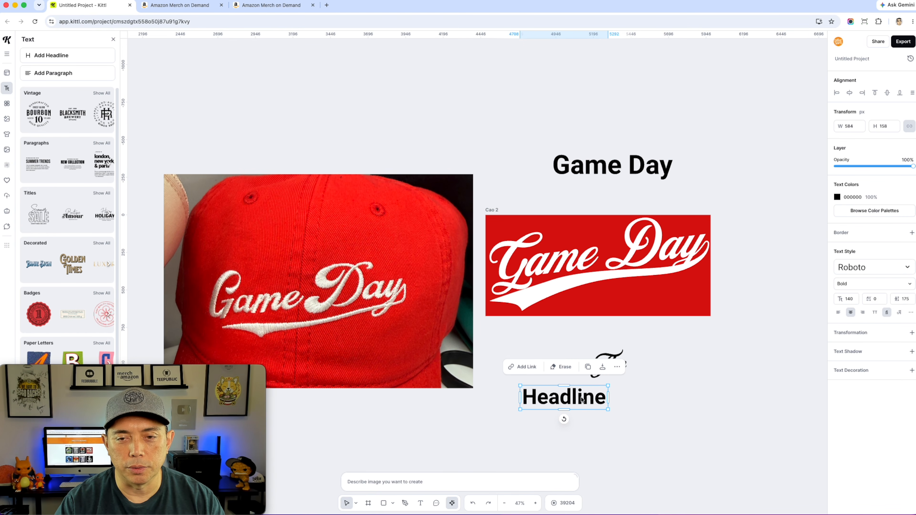
Delete the leftover Headline and The texts below the red artboard and the plain Game Day text above it
{"action": "left_click_drag", "start_coordinate": [510, 345], "coordinate": [642, 428]}
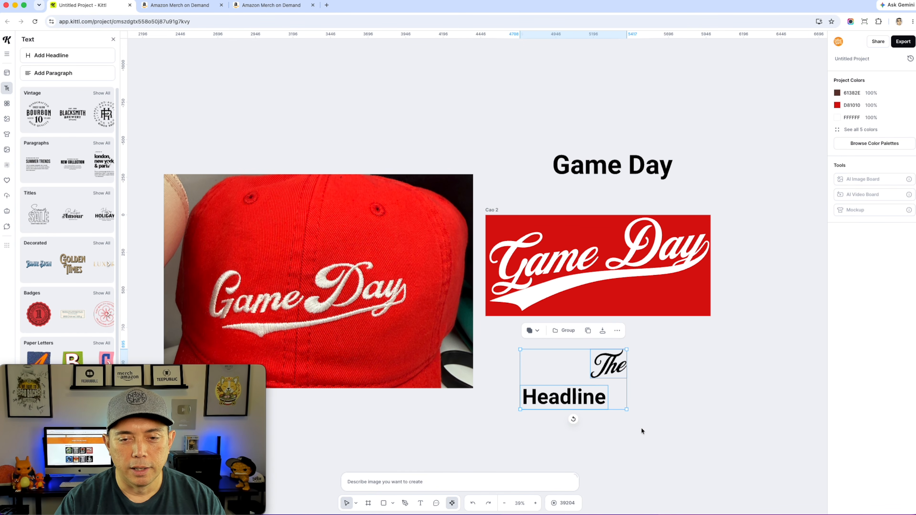
{"action": "key", "text": "BackSpace"}
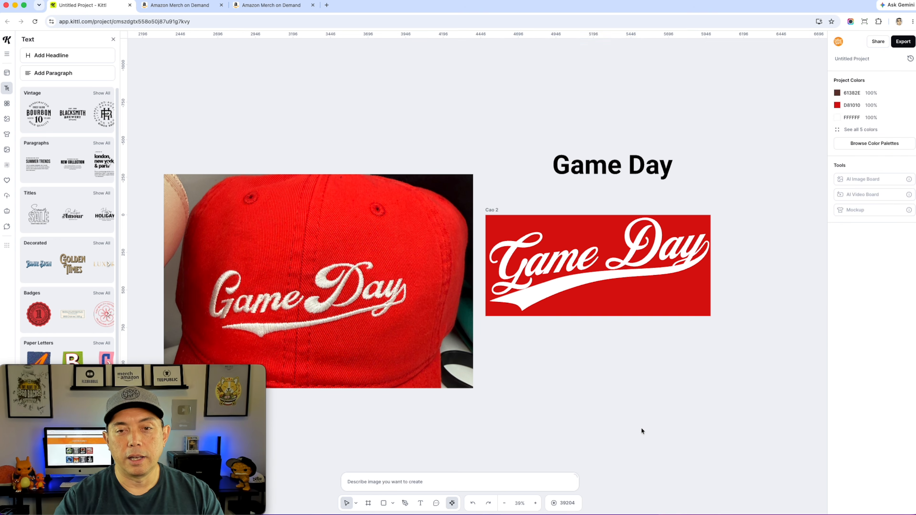
{"action": "left_click", "coordinate": [672, 168]}
{"action": "key", "text": "BackSpace"}
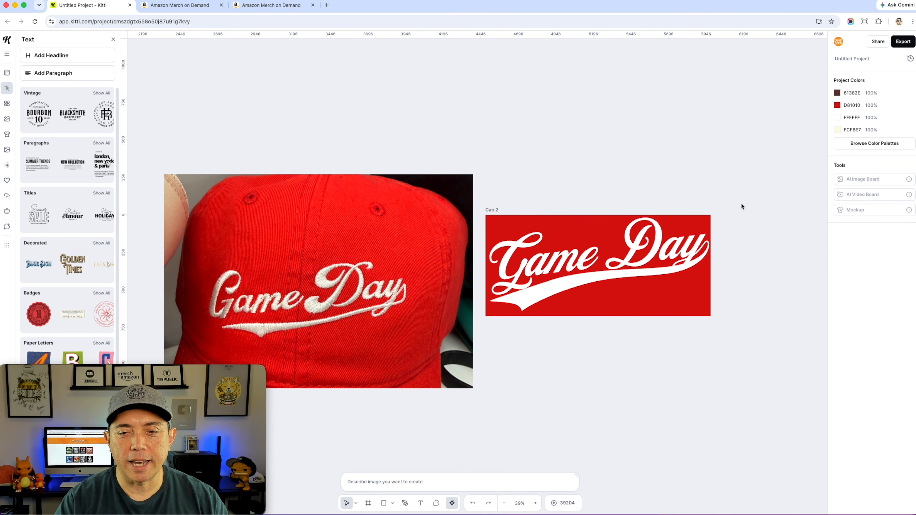
Add a headline text for the Romantasy Book Club cap and place it on the blank Cao 3 artboard, about 843 px wide
{"action": "scroll", "coordinate": [438, 192], "scroll_direction": "right", "scroll_amount": 15}
{"action": "left_click_drag", "start_coordinate": [532, 224], "coordinate": [366, 239]}
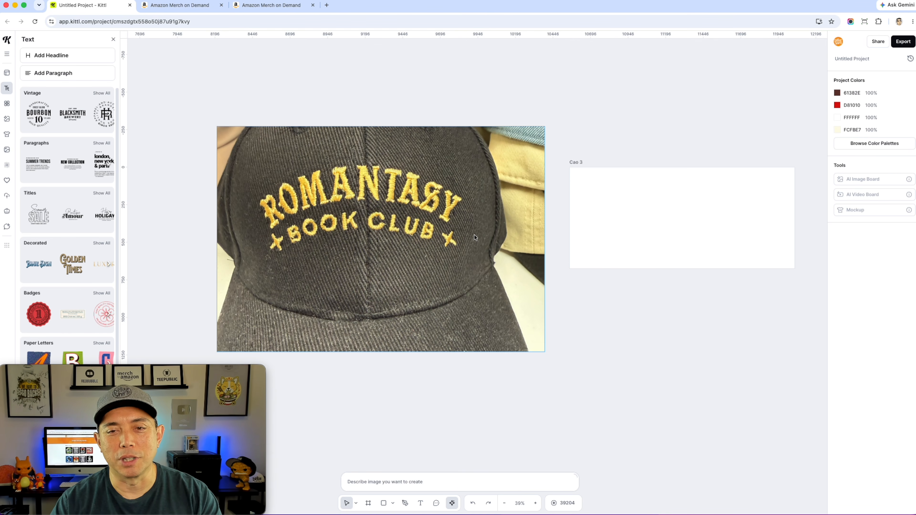
{"action": "left_click_drag", "start_coordinate": [718, 84], "coordinate": [650, 106]}
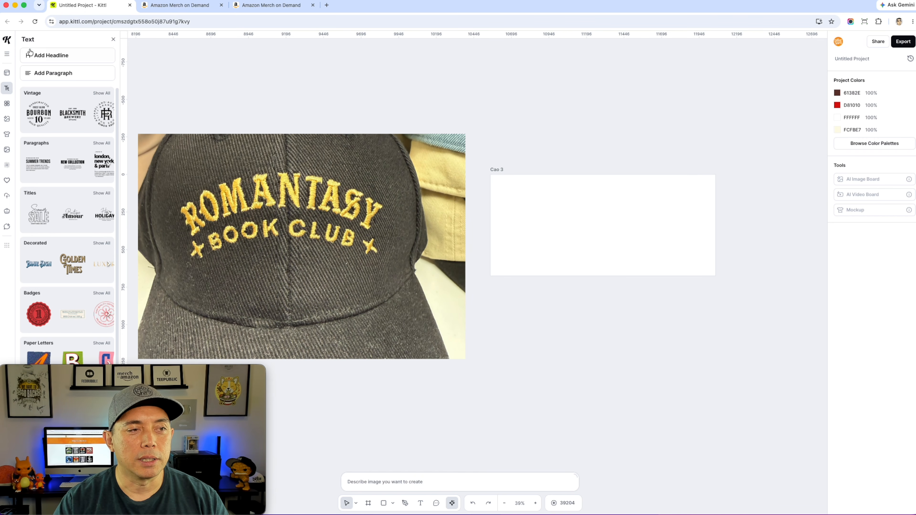
{"action": "left_click", "coordinate": [50, 56]}
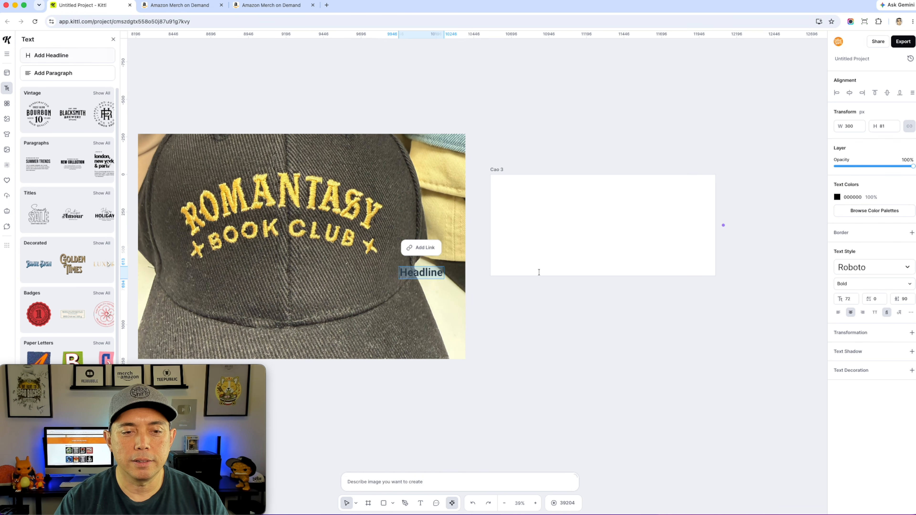
{"action": "left_click_drag", "start_coordinate": [444, 266], "coordinate": [644, 207]}
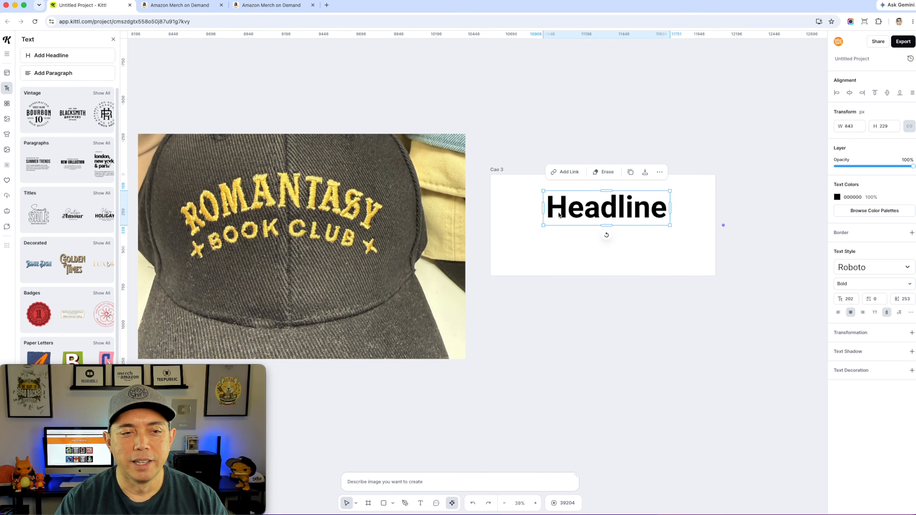
Search the fonts for fantasy and set the headline's font to New Rocker
{"action": "left_click", "coordinate": [908, 269]}
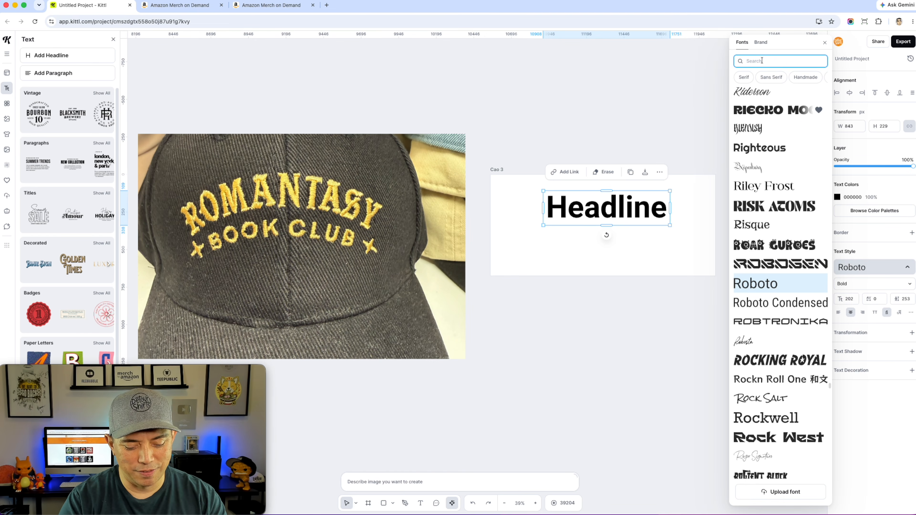
{"action": "type", "text": "fantasy"}
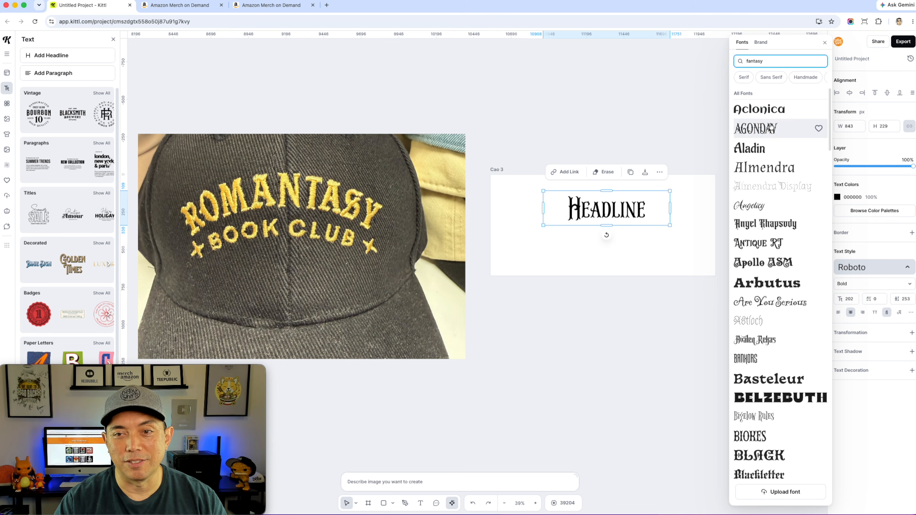
{"action": "scroll", "coordinate": [768, 307], "scroll_direction": "down", "scroll_amount": 7}
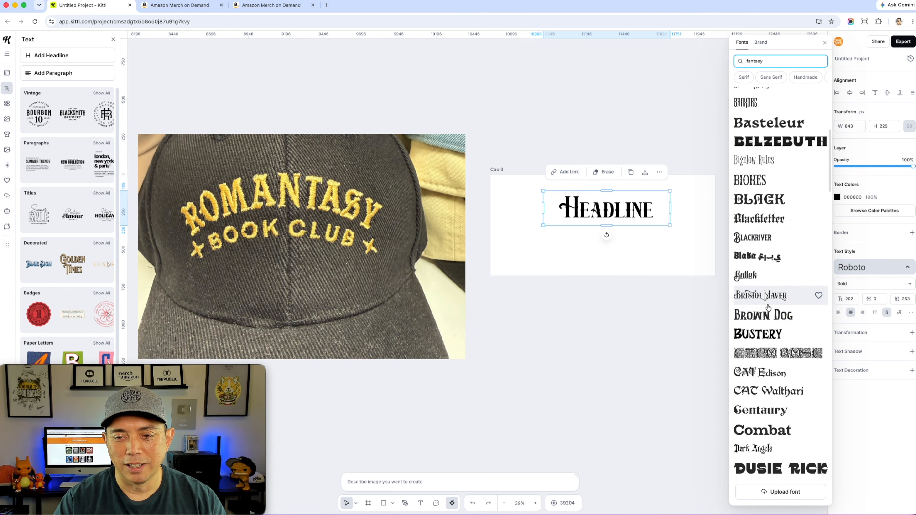
{"action": "scroll", "coordinate": [768, 307], "scroll_direction": "down", "scroll_amount": 10}
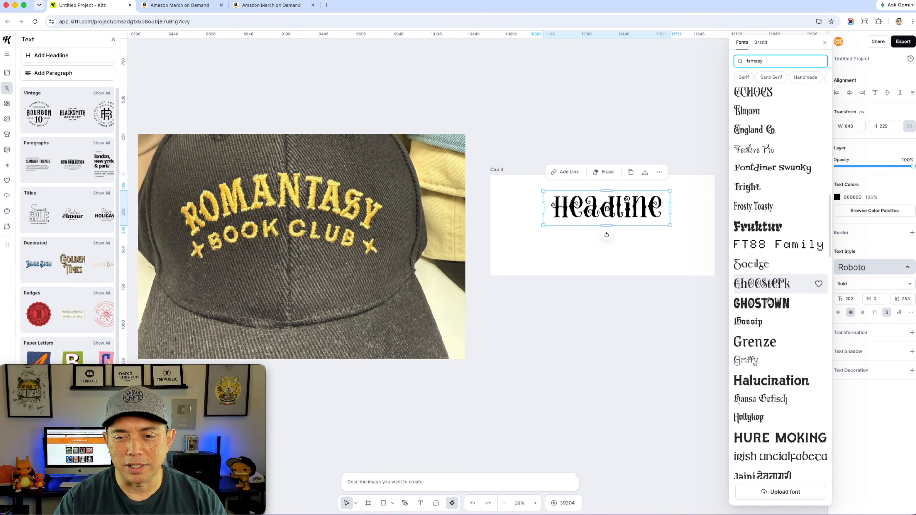
{"action": "scroll", "coordinate": [770, 300], "scroll_direction": "down", "scroll_amount": 10}
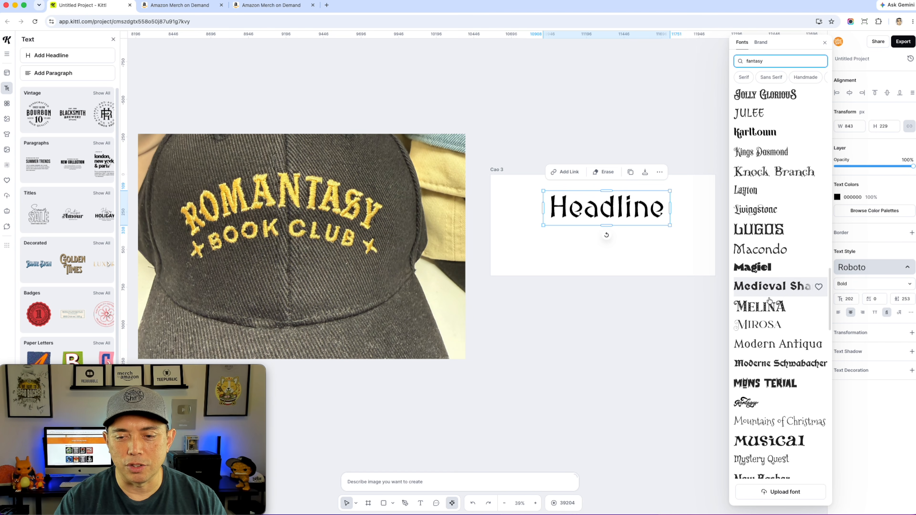
{"action": "scroll", "coordinate": [772, 307], "scroll_direction": "down", "scroll_amount": 2}
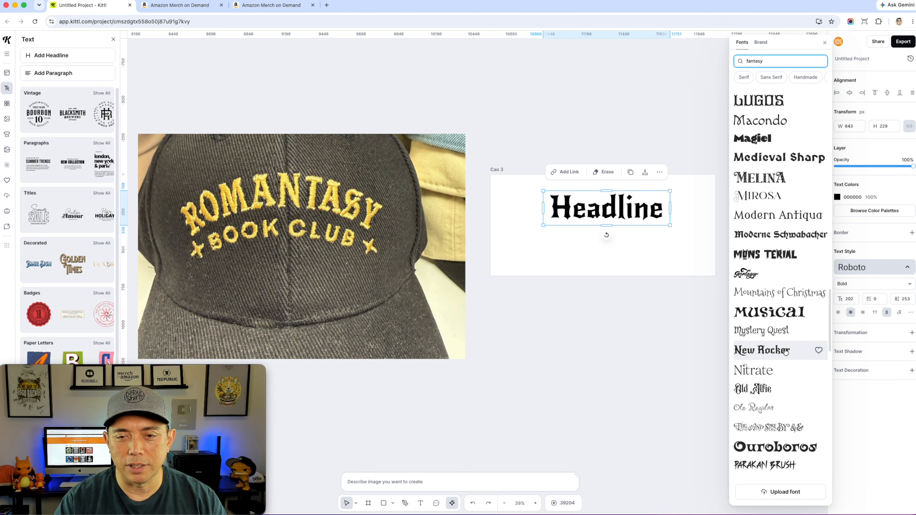
{"action": "left_click", "coordinate": [786, 352]}
Change the headline text to ROMANTASY, widen its box to about 1455 px for a single line, and centre it across the artboard
{"action": "double_click", "coordinate": [597, 205]}
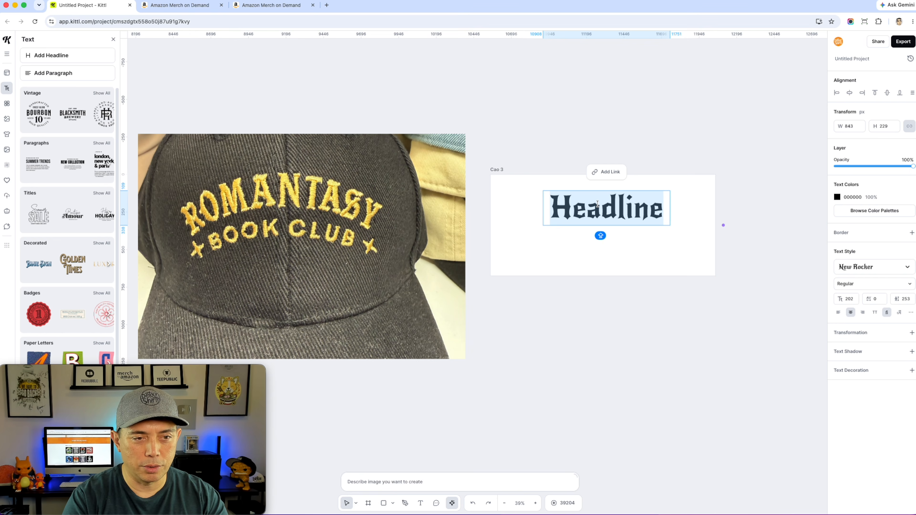
{"action": "type", "text": "RA"}
{"action": "key", "text": "BackSpace"}
{"action": "type", "text": "OMANTASY"}
{"action": "key", "text": "Escape"}
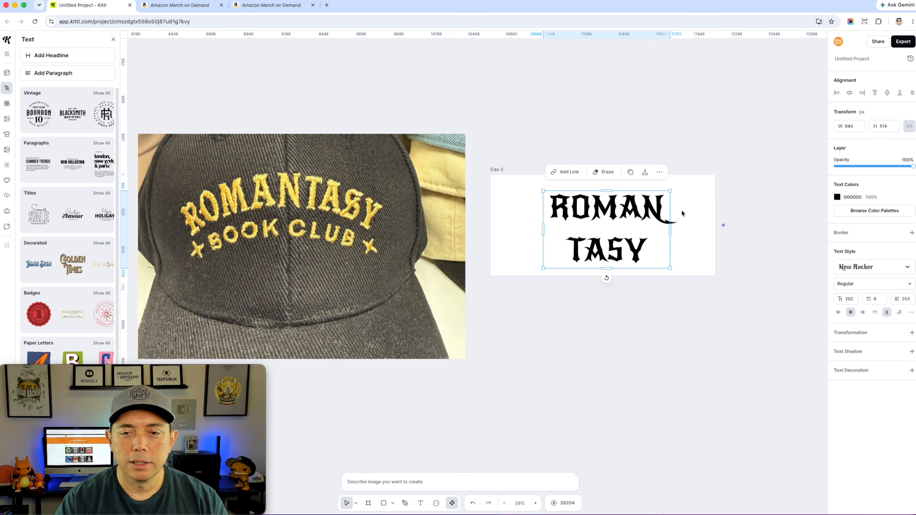
{"action": "left_click_drag", "start_coordinate": [671, 229], "coordinate": [760, 221]}
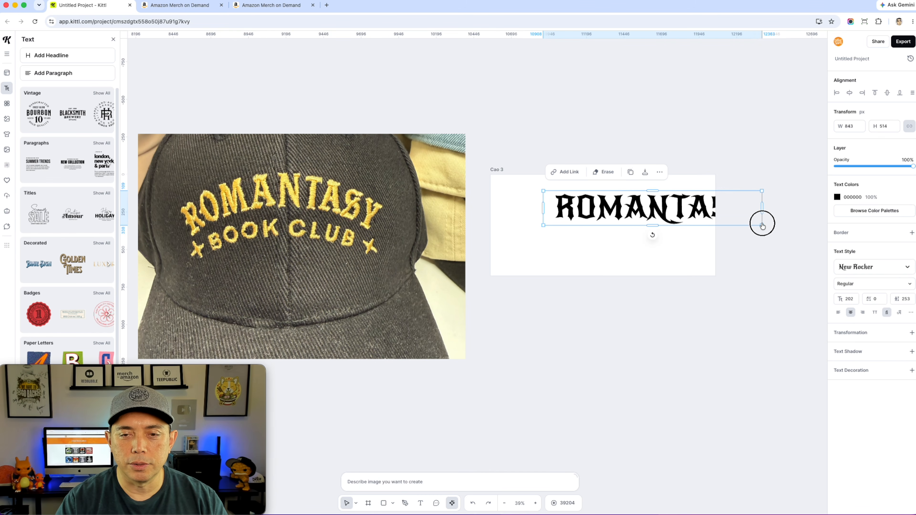
{"action": "left_click_drag", "start_coordinate": [640, 204], "coordinate": [601, 204]}
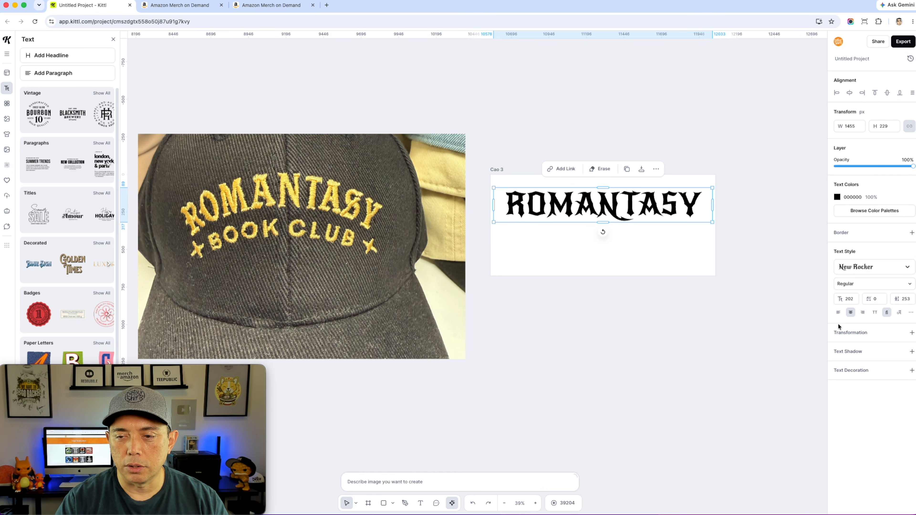
Apply the Circle text transformation to ROMANTASY so the word curves along an arc
{"action": "left_click", "coordinate": [911, 333]}
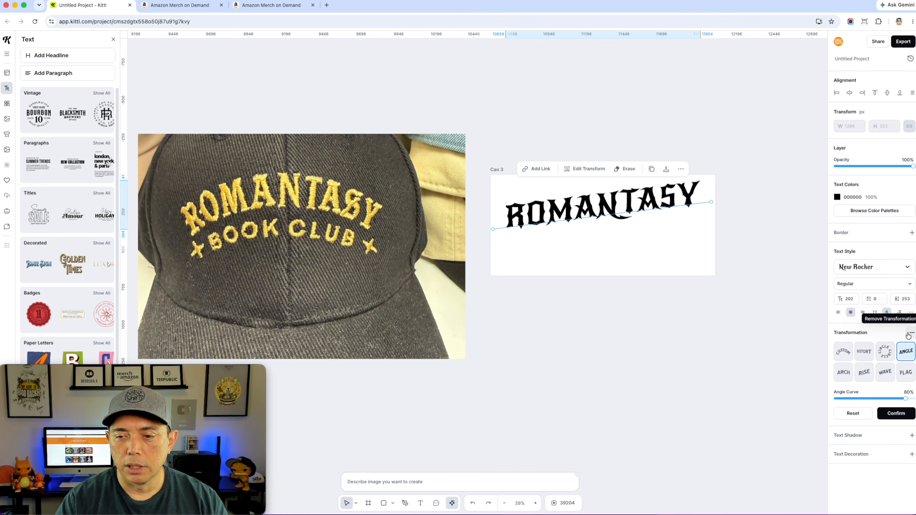
{"action": "left_click", "coordinate": [886, 353]}
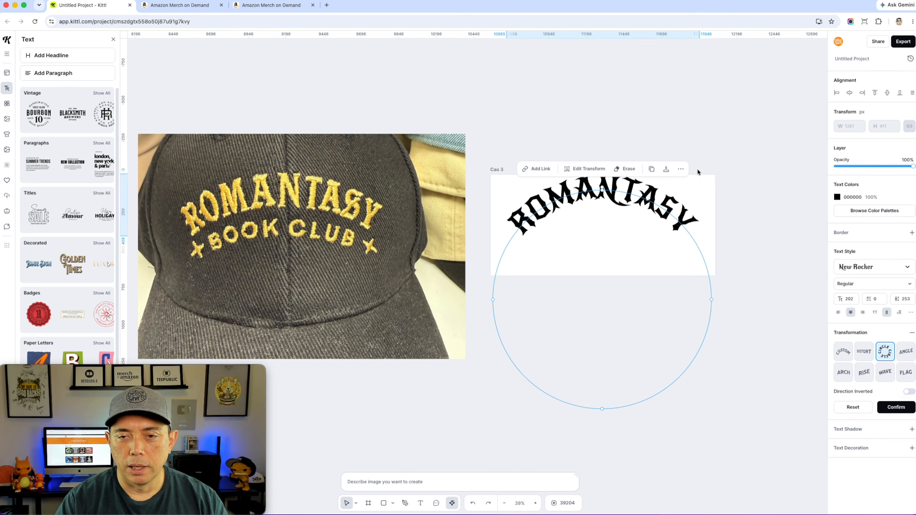
{"action": "scroll", "coordinate": [683, 281], "scroll_direction": "down", "scroll_amount": 3}
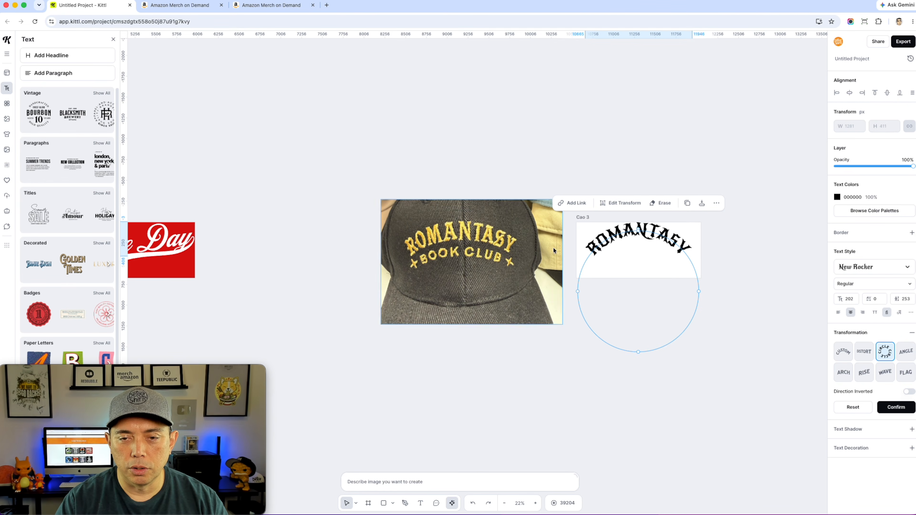
{"action": "left_click", "coordinate": [746, 195]}
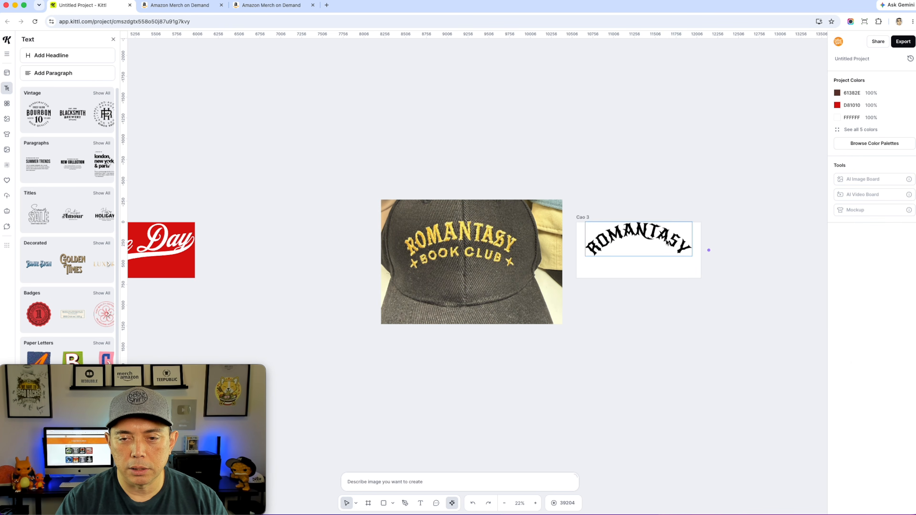
Enlarge the curved ROMANTASY text to about 3007 px wide and move it off the artboard to the empty space below
{"action": "left_click", "coordinate": [667, 244]}
{"action": "left_click_drag", "start_coordinate": [693, 223], "coordinate": [825, 165]}
{"action": "left_click_drag", "start_coordinate": [762, 211], "coordinate": [685, 379]}
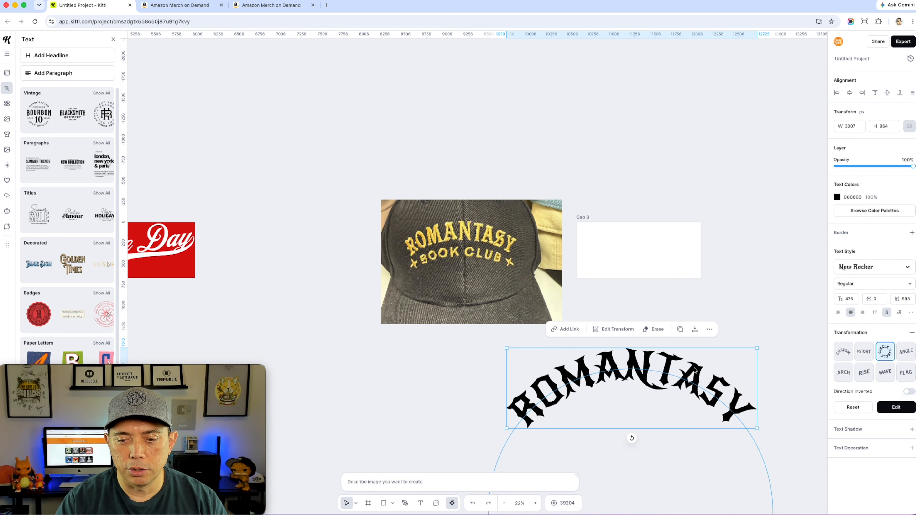
Set the curved ROMANTASY text's font size to 200
{"action": "double_click", "coordinate": [683, 377]}
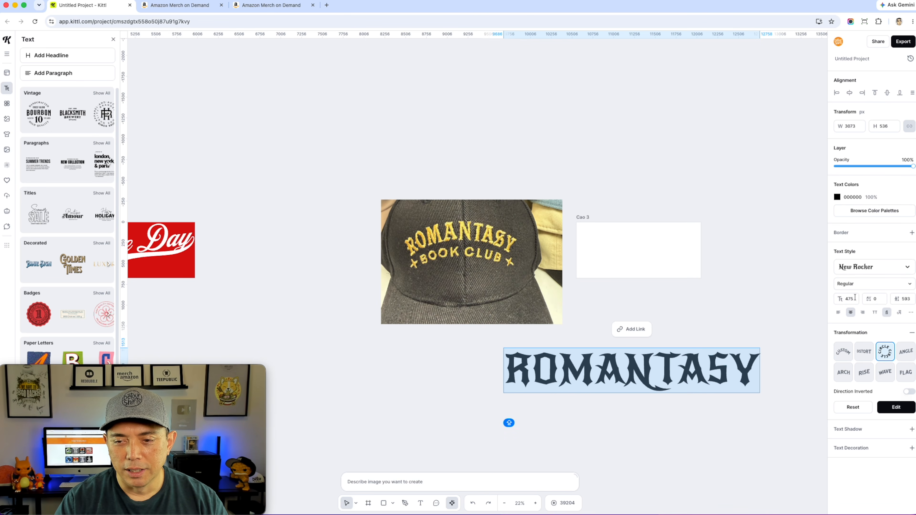
{"action": "type", "text": "20"}
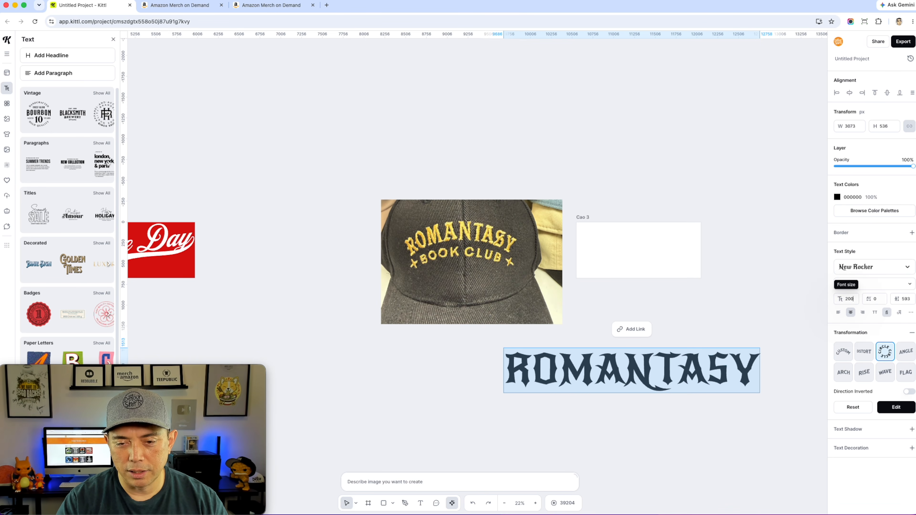
{"action": "type", "text": "0"}
{"action": "key", "text": "Return"}
{"action": "left_click", "coordinate": [648, 422]}
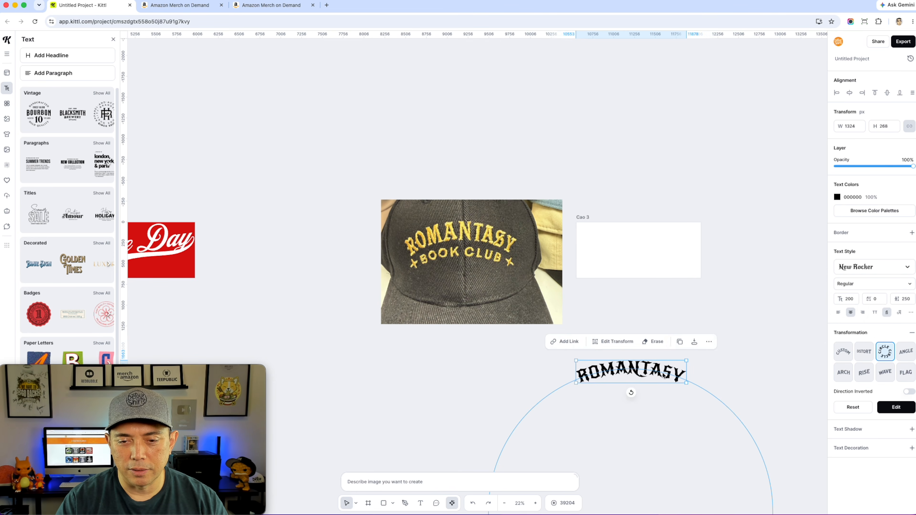
Move ROMANTASY onto the Cao 3 artboard, enlarge it to about 1466 px wide, and centre it across the upper part
{"action": "left_click_drag", "start_coordinate": [665, 378], "coordinate": [667, 239]}
{"action": "scroll", "coordinate": [668, 239], "scroll_direction": "up", "scroll_amount": 5}
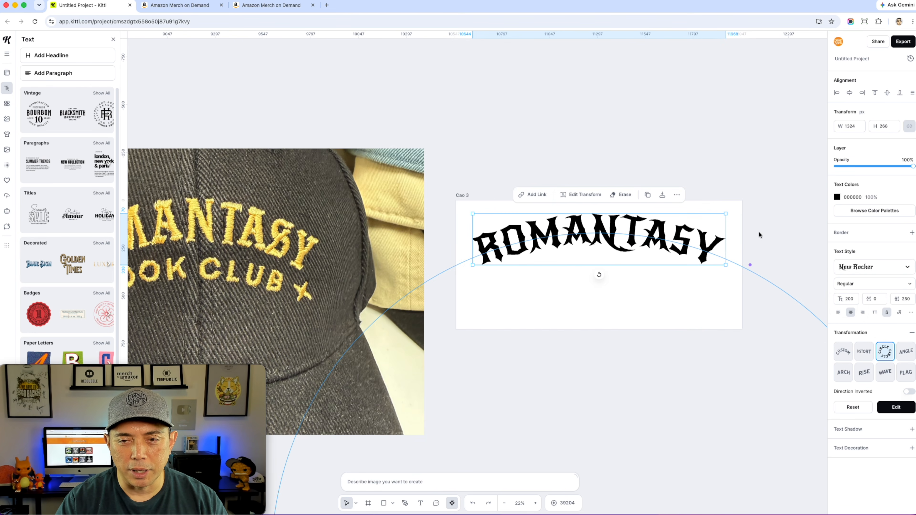
{"action": "left_click_drag", "start_coordinate": [726, 213], "coordinate": [739, 207]}
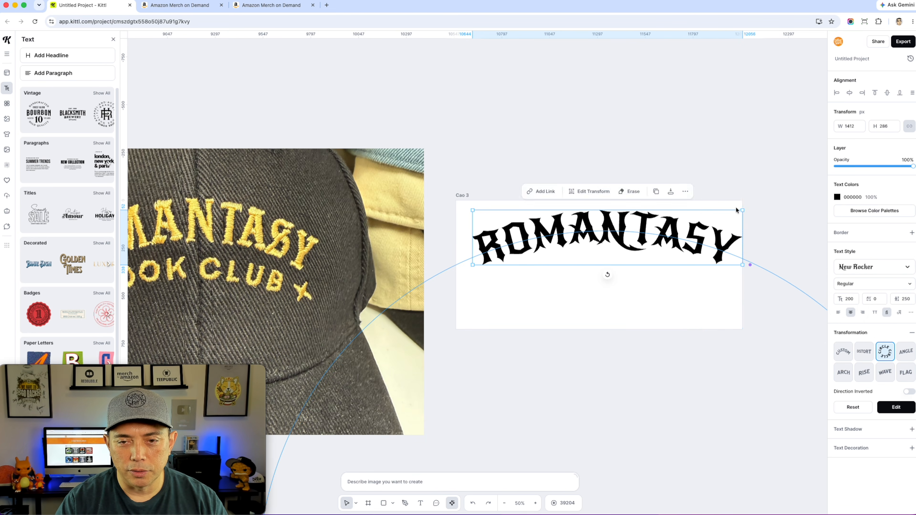
{"action": "left_click_drag", "start_coordinate": [471, 208], "coordinate": [461, 207]}
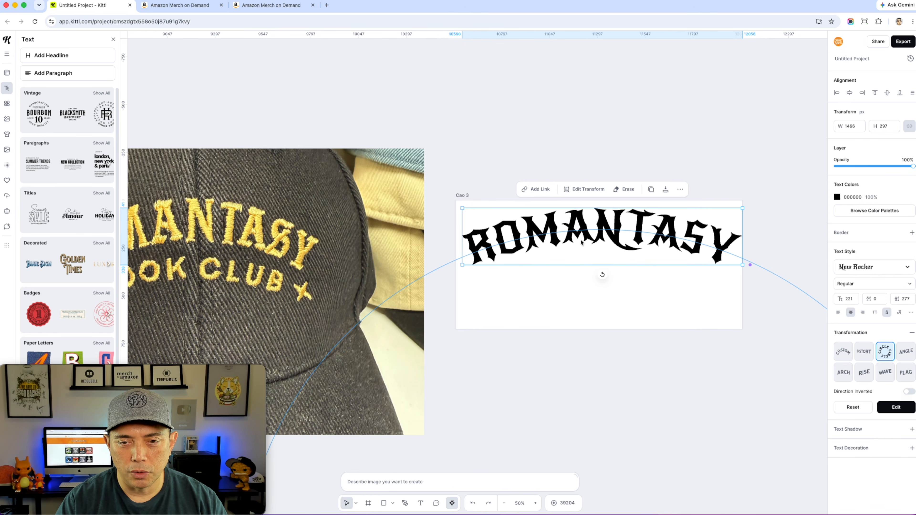
{"action": "left_click_drag", "start_coordinate": [608, 233], "coordinate": [605, 240]}
{"action": "left_click", "coordinate": [641, 178]}
Duplicate the curved ROMANTASY text directly below the original and change the copy's text to BOOK CLUB
{"action": "scroll", "coordinate": [642, 183], "scroll_direction": "down", "scroll_amount": 3}
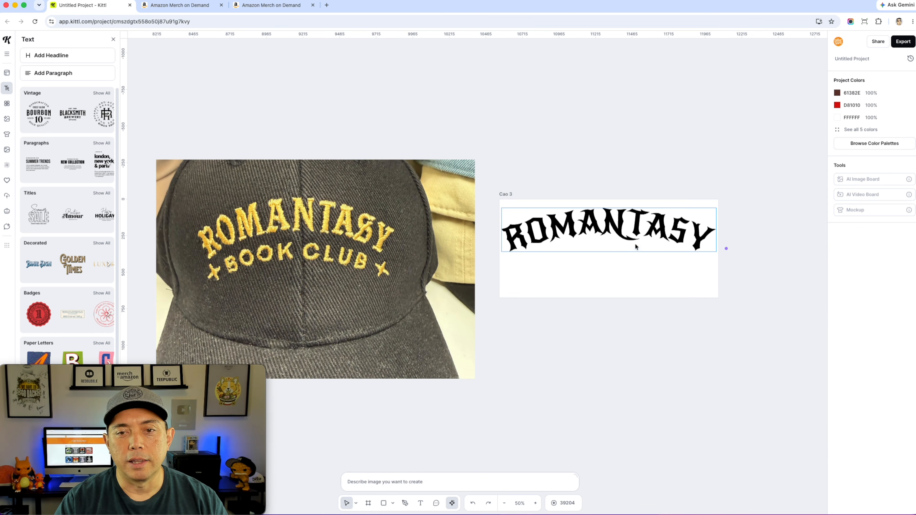
{"action": "left_click", "coordinate": [637, 230]}
{"action": "left_click_drag", "start_coordinate": [637, 229], "coordinate": [636, 265]}
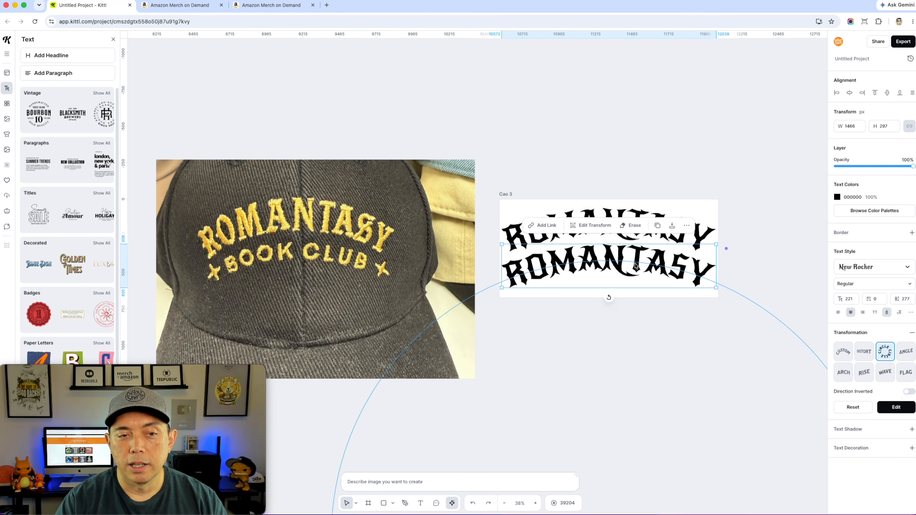
{"action": "double_click", "coordinate": [636, 265]}
{"action": "type", "text": "BOOK CLU"}
{"action": "type", "text": "B"}
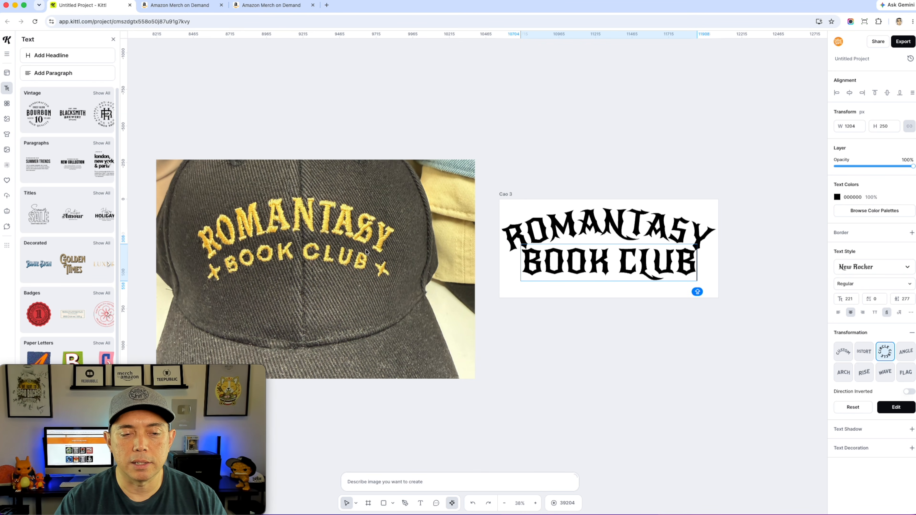
{"action": "key", "text": "Escape"}
Browse the sans serif fonts and set BOOK CLUB to Be Vietnam in SemiBold weight
{"action": "left_click", "coordinate": [906, 267]}
{"action": "left_click", "coordinate": [762, 80]}
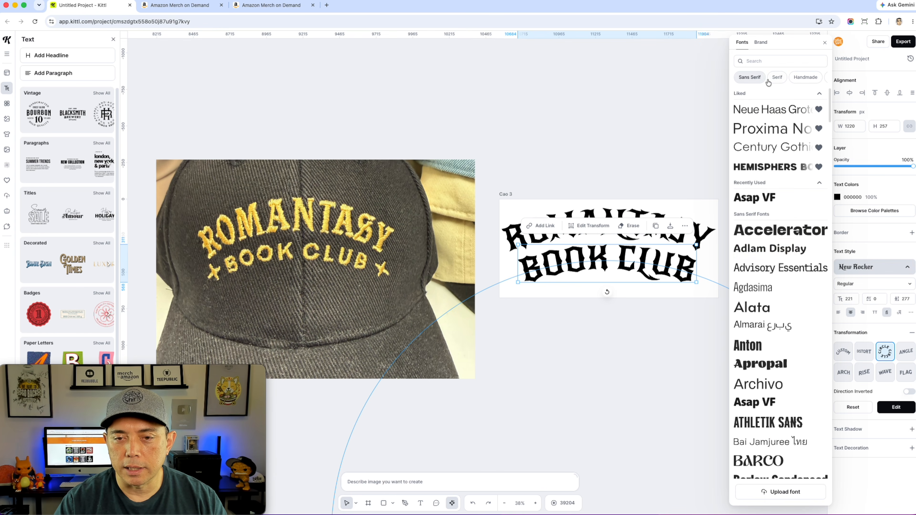
{"action": "scroll", "coordinate": [780, 259], "scroll_direction": "down", "scroll_amount": 10}
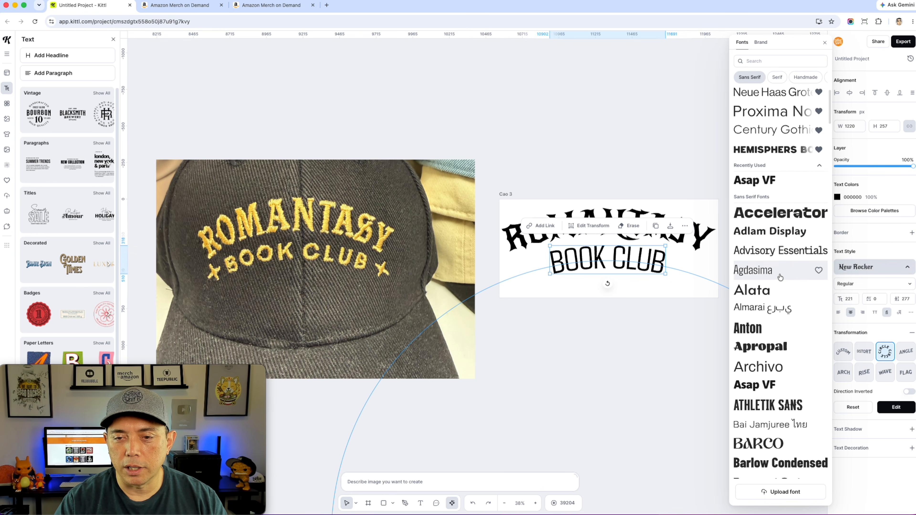
{"action": "scroll", "coordinate": [767, 289], "scroll_direction": "down", "scroll_amount": 2}
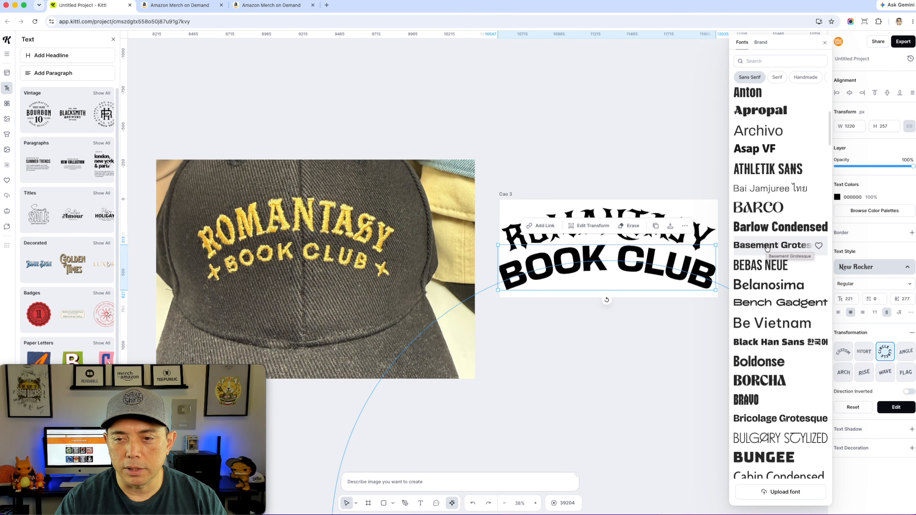
{"action": "left_click", "coordinate": [763, 323]}
{"action": "left_click", "coordinate": [867, 285]}
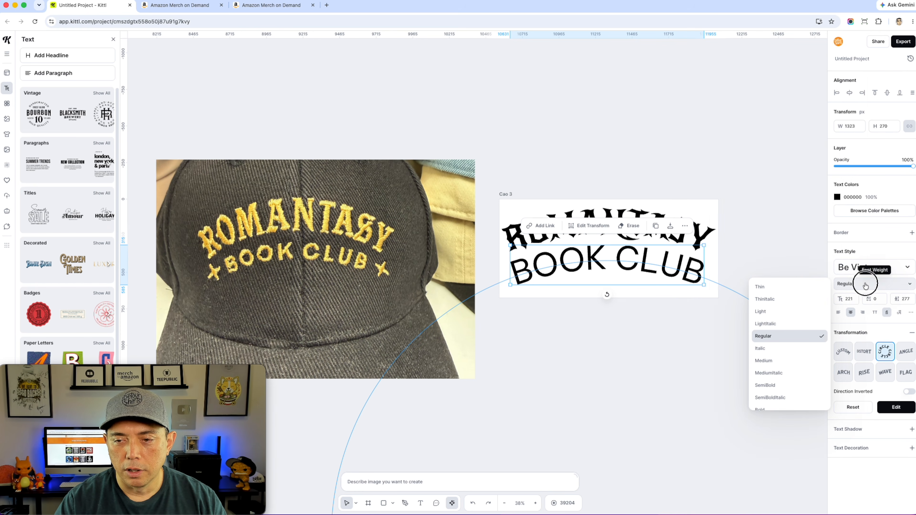
{"action": "left_click", "coordinate": [771, 384]}
{"action": "left_click", "coordinate": [672, 121]}
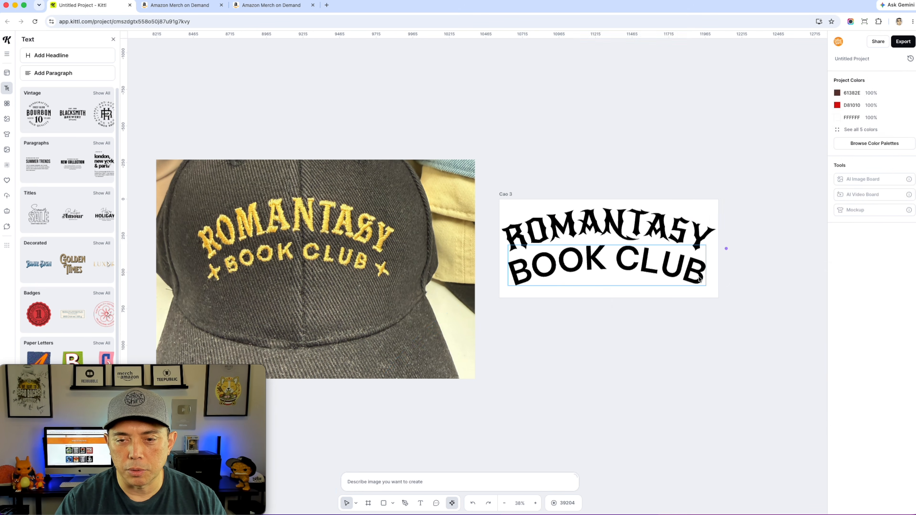
Shrink BOOK CLUB to about 1100 px wide and centre it beneath ROMANTASY
{"action": "left_click", "coordinate": [706, 282]}
{"action": "left_click_drag", "start_coordinate": [707, 285], "coordinate": [671, 278]}
{"action": "left_click_drag", "start_coordinate": [621, 260], "coordinate": [640, 259]}
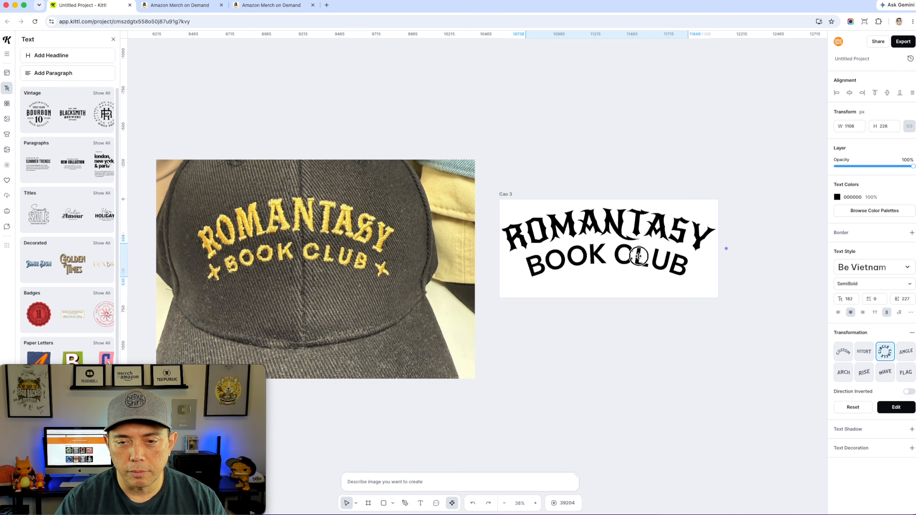
{"action": "left_click_drag", "start_coordinate": [690, 278], "coordinate": [688, 277]}
{"action": "left_click_drag", "start_coordinate": [629, 261], "coordinate": [629, 260]}
{"action": "left_click", "coordinate": [634, 92]}
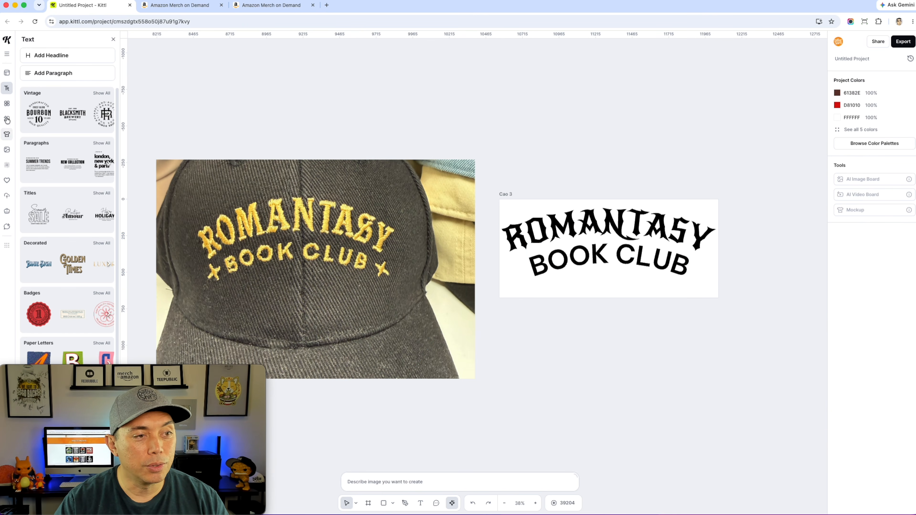
Add the three four-pointed stars illustration from the Y2K Cosmic Abstract collection and move it to the empty space above the artboard
{"action": "left_click", "coordinate": [6, 105]}
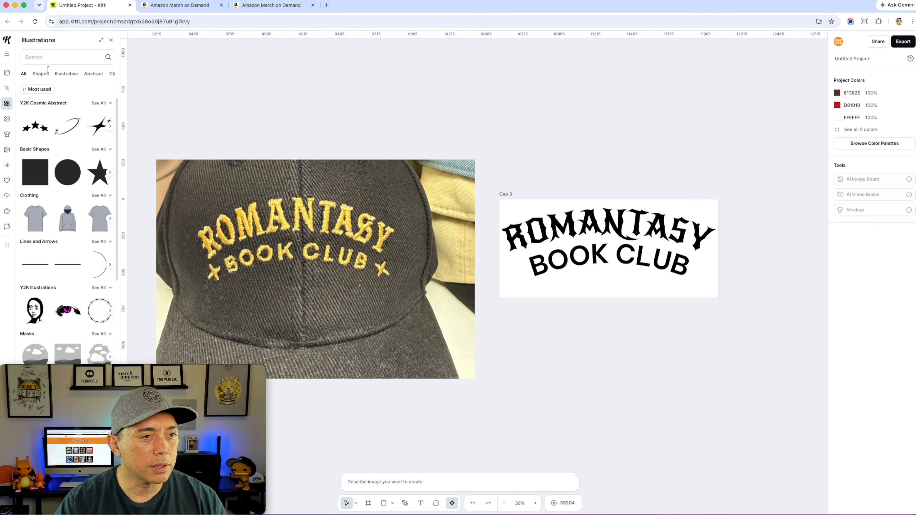
{"action": "left_click", "coordinate": [110, 104]}
{"action": "scroll", "coordinate": [93, 259], "scroll_direction": "down", "scroll_amount": 5}
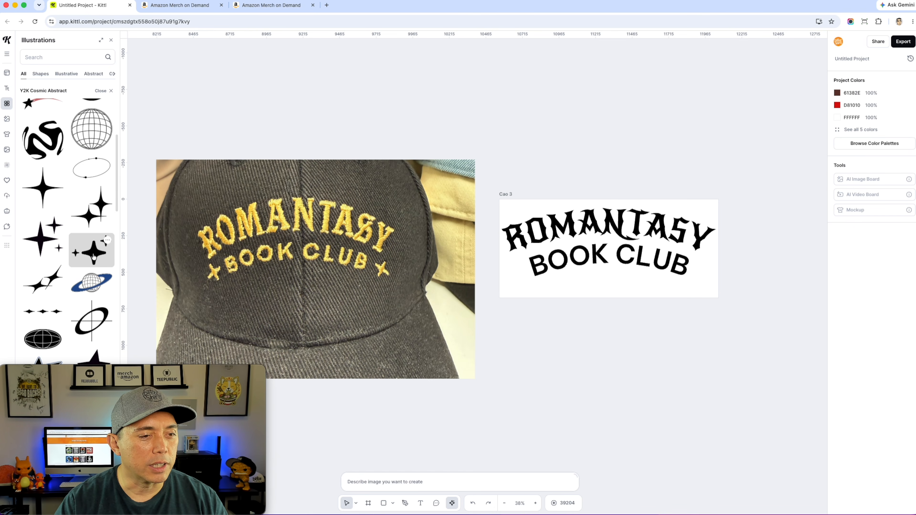
{"action": "left_click", "coordinate": [93, 257]}
{"action": "mouse_move", "coordinate": [433, 274]}
{"action": "left_mouse_down"}
{"action": "mouse_move", "coordinate": [553, 118]}
{"action": "mouse_move", "coordinate": [630, 126]}
{"action": "left_mouse_up"}
Break the star illustration apart and delete the surplus pieces, keeping one four-pointed star
{"action": "double_click", "coordinate": [630, 127]}
{"action": "left_click_drag", "start_coordinate": [516, 85], "coordinate": [637, 155]}
{"action": "key", "text": "Delete"}
{"action": "left_click_drag", "start_coordinate": [674, 185], "coordinate": [700, 178]}
{"action": "key", "text": "Delete"}
{"action": "key", "text": "Delete"}
{"action": "left_click", "coordinate": [628, 188]}
{"action": "key", "text": "Delete"}
{"action": "left_click", "coordinate": [719, 63]}
{"action": "left_click", "coordinate": [677, 87]}
Place the star before BOOK CLUB, then copy it to the other end of the words and flip the copy horizontally
{"action": "mouse_move", "coordinate": [694, 107]}
{"action": "left_mouse_down"}
{"action": "mouse_move", "coordinate": [665, 168]}
{"action": "mouse_move", "coordinate": [558, 296]}
{"action": "mouse_move", "coordinate": [537, 271]}
{"action": "mouse_move", "coordinate": [520, 269]}
{"action": "mouse_move", "coordinate": [528, 288]}
{"action": "mouse_move", "coordinate": [519, 270]}
{"action": "mouse_move", "coordinate": [517, 279]}
{"action": "left_mouse_up"}
{"action": "left_click_drag", "start_coordinate": [519, 271], "coordinate": [707, 272]}
{"action": "right_click", "coordinate": [704, 268]}
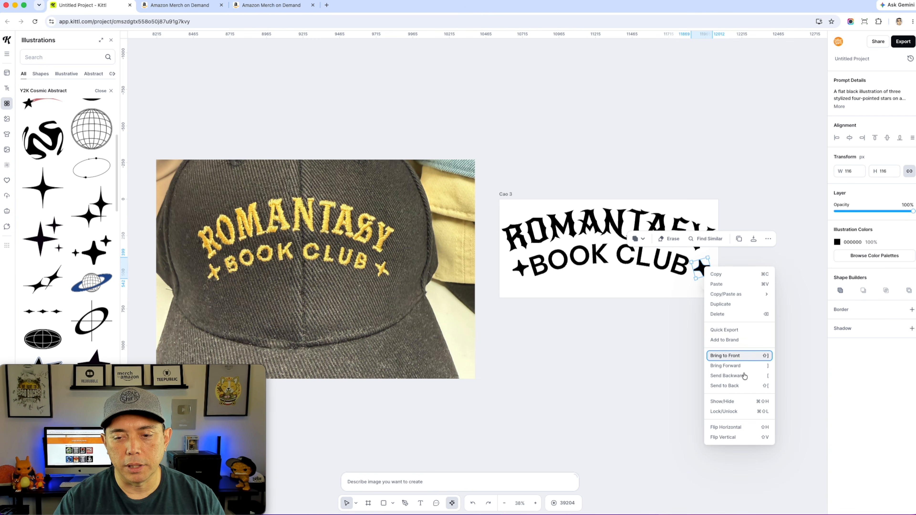
{"action": "left_click", "coordinate": [736, 426]}
Move both stars close to the ends of BOOK CLUB and align them vertically with each other
{"action": "left_click_drag", "start_coordinate": [703, 268], "coordinate": [696, 268]}
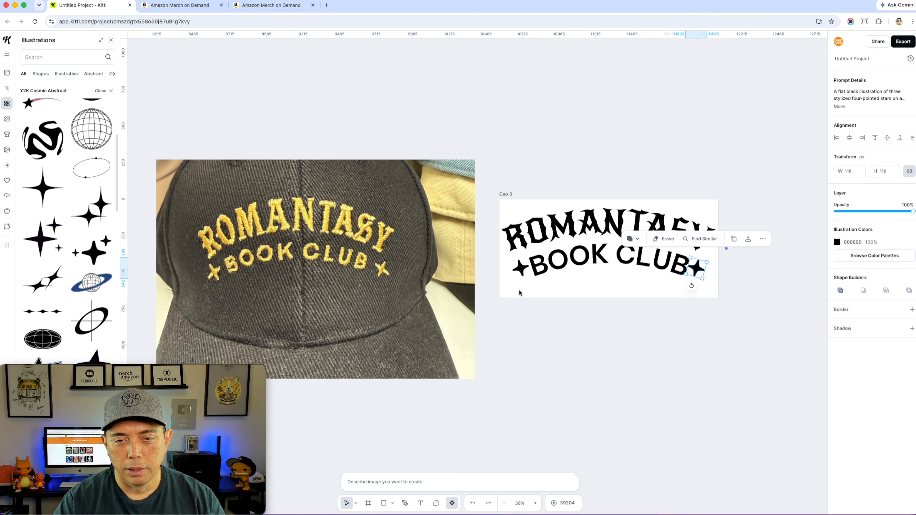
{"action": "left_click_drag", "start_coordinate": [525, 271], "coordinate": [523, 270]}
{"action": "left_click", "coordinate": [695, 271], "text": "shift"}
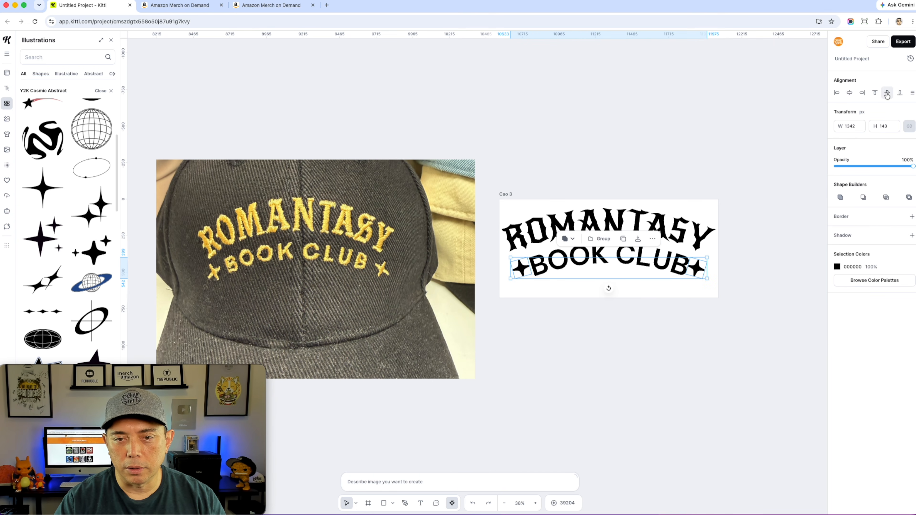
{"action": "left_click", "coordinate": [659, 116]}
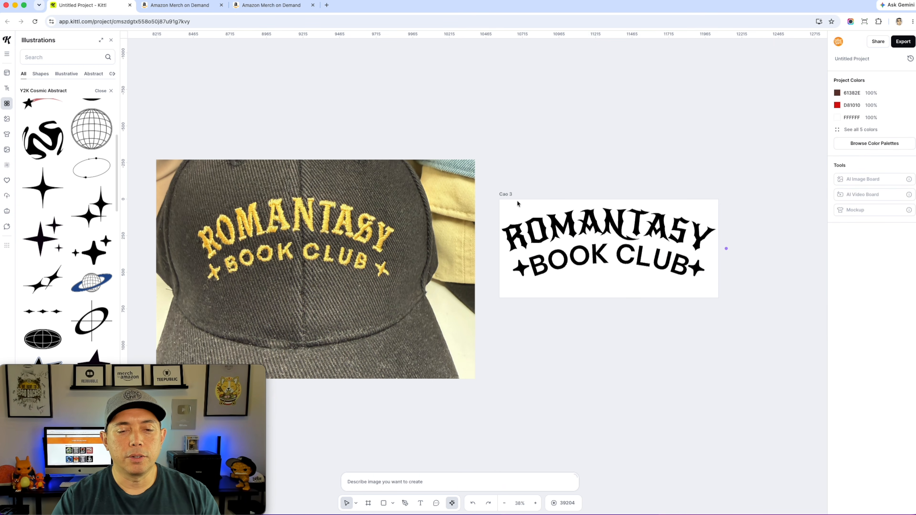
Fill the Cao 3 artboard with the dark fabric colour 5B5B4F sampled from the reference cap photo
{"action": "left_click", "coordinate": [505, 194]}
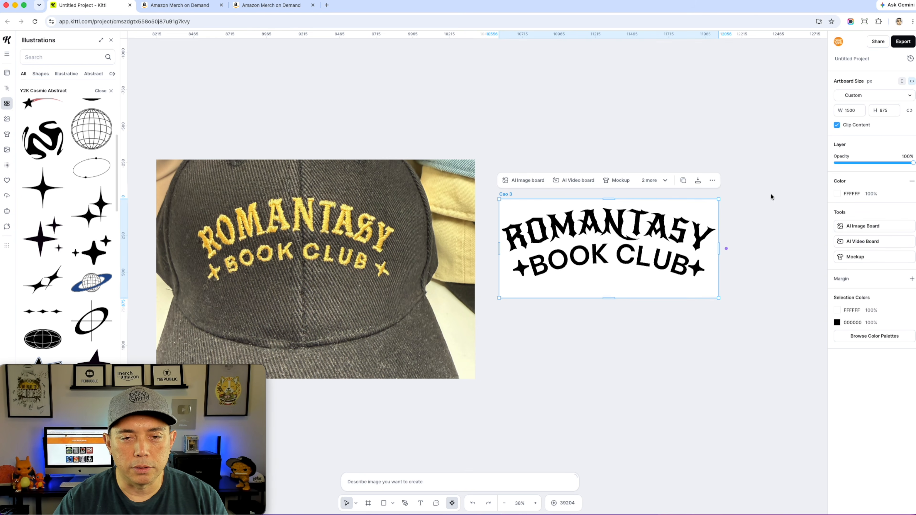
{"action": "left_click", "coordinate": [844, 194]}
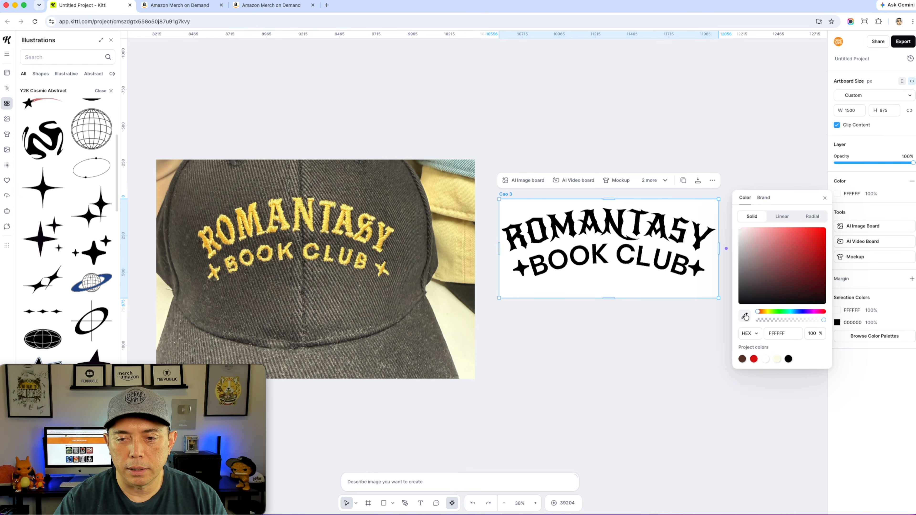
{"action": "left_click", "coordinate": [429, 189]}
{"action": "left_click", "coordinate": [610, 127]}
Recolour ROMANTASY, BOOK CLUB and both stars to yellow FFF577 sampled from the cap's embroidery
{"action": "left_click", "coordinate": [489, 190]}
{"action": "left_click_drag", "start_coordinate": [490, 189], "coordinate": [724, 274]}
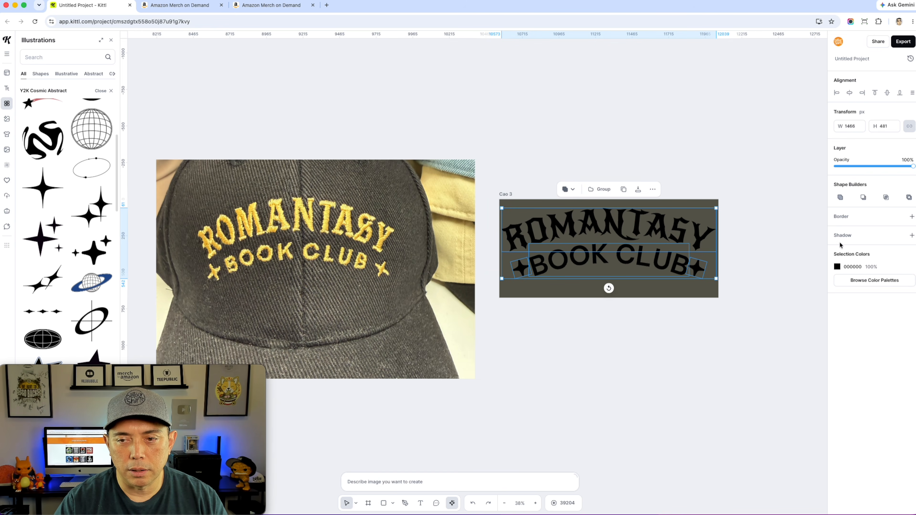
{"action": "left_click", "coordinate": [837, 266]}
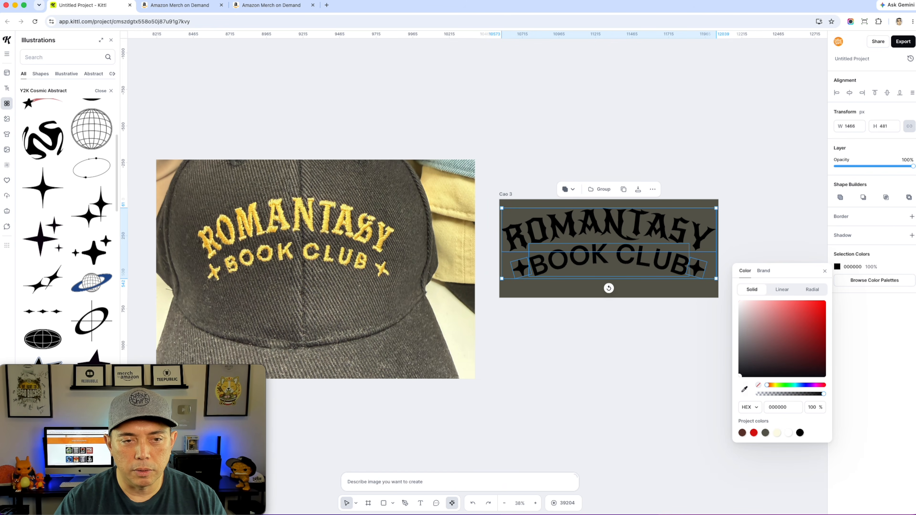
{"action": "left_click", "coordinate": [301, 205]}
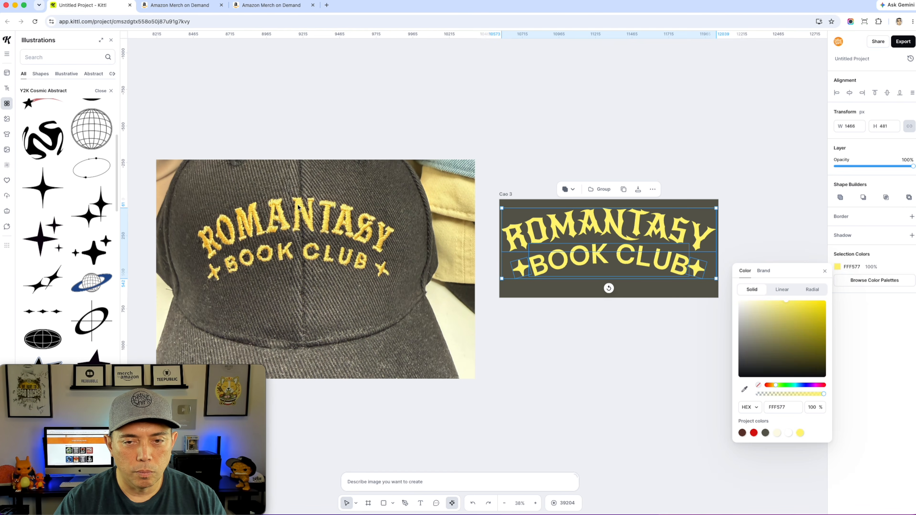
{"action": "left_click", "coordinate": [571, 89]}
Review the three cap designs beside their reference photos and browse the Vintage text templates
{"action": "scroll", "coordinate": [611, 136], "scroll_direction": "down", "scroll_amount": 10}
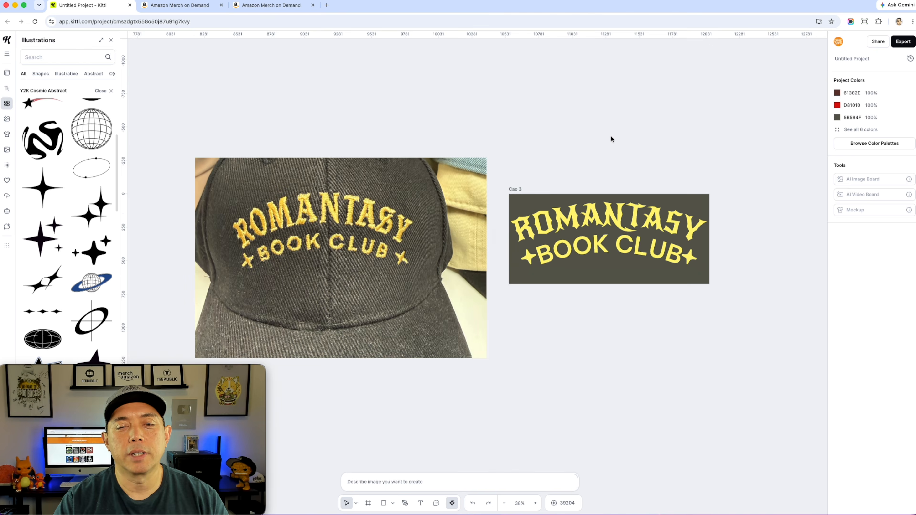
{"action": "scroll", "coordinate": [438, 169], "scroll_direction": "up", "scroll_amount": 10}
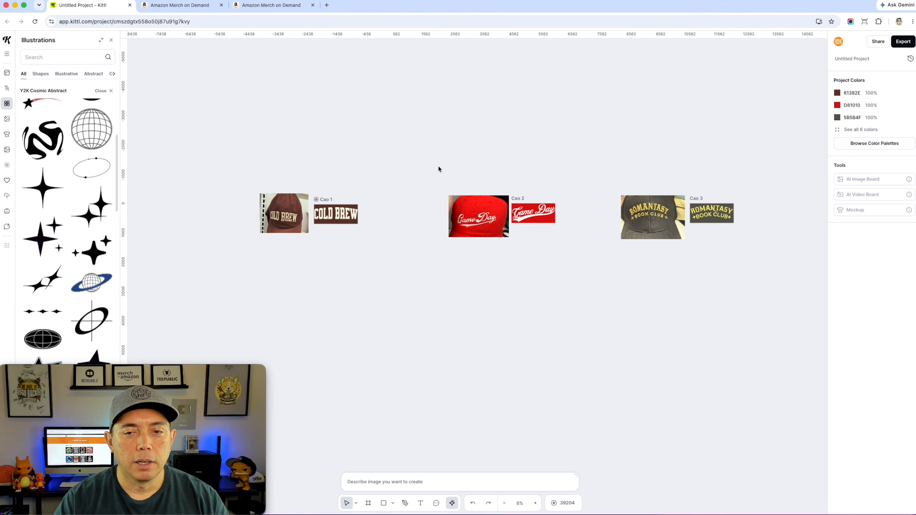
{"action": "left_click_drag", "start_coordinate": [599, 107], "coordinate": [508, 103]}
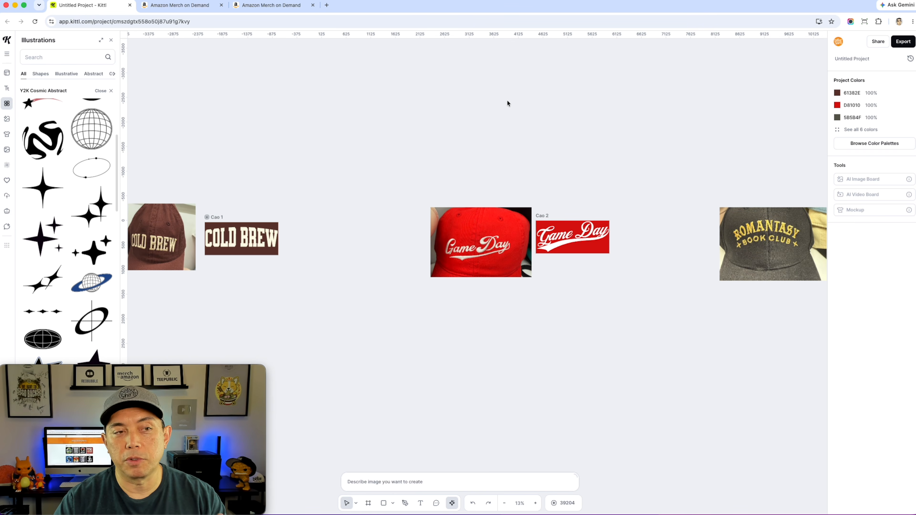
{"action": "left_click", "coordinate": [110, 92]}
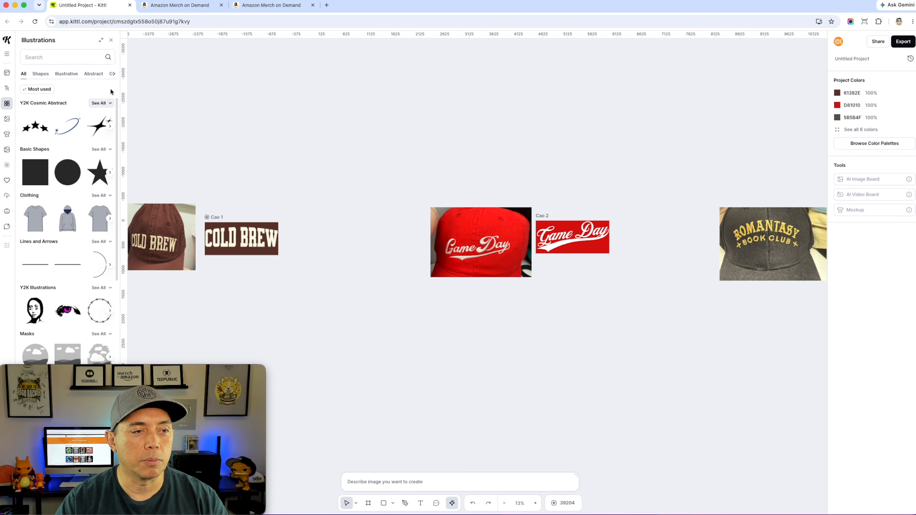
{"action": "left_click", "coordinate": [7, 89]}
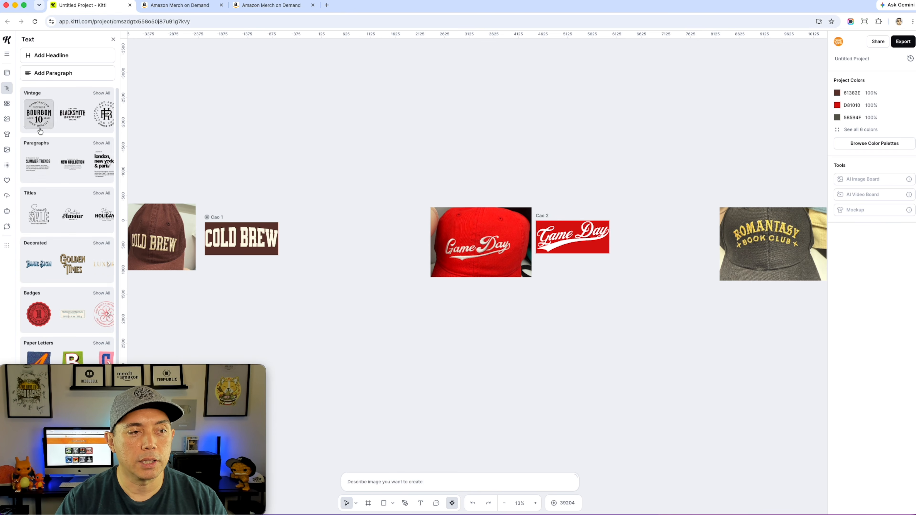
{"action": "left_click", "coordinate": [101, 93]}
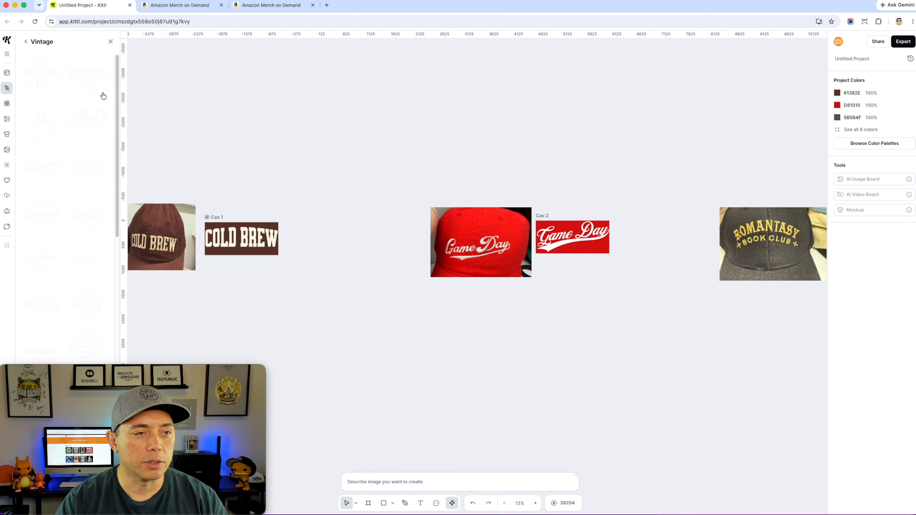
{"action": "scroll", "coordinate": [72, 148], "scroll_direction": "down", "scroll_amount": 5}
{"action": "scroll", "coordinate": [71, 148], "scroll_direction": "down", "scroll_amount": 5}
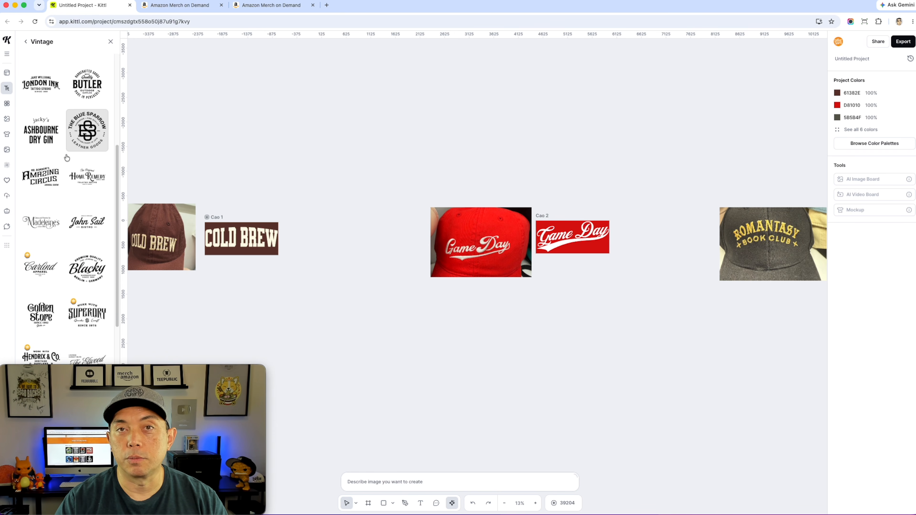
{"action": "scroll", "coordinate": [60, 138], "scroll_direction": "down", "scroll_amount": 6}
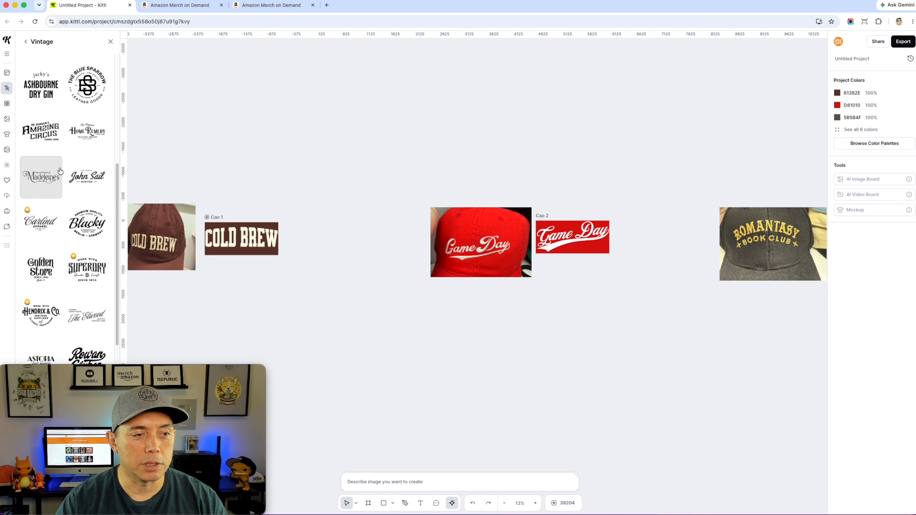
Browse the remaining Vintage text templates and the Titles text templates for cap lettering ideas
{"action": "scroll", "coordinate": [92, 228], "scroll_direction": "down", "scroll_amount": 10}
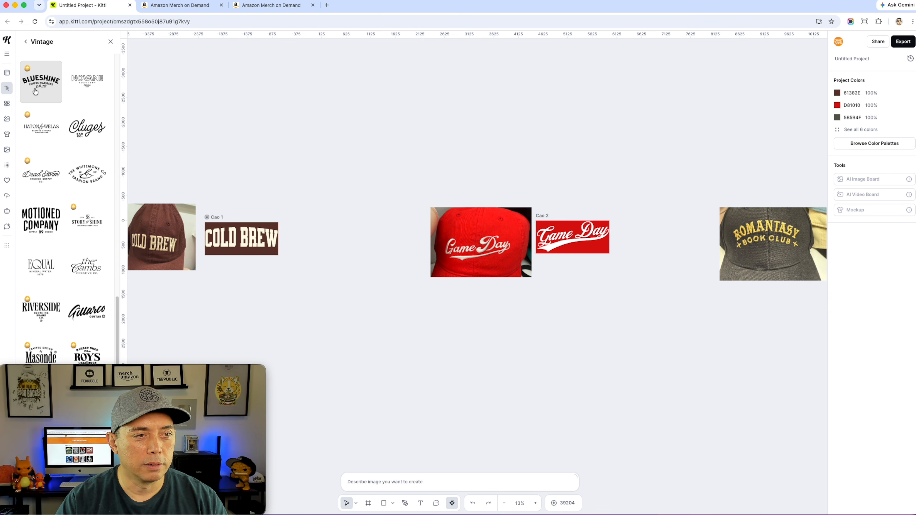
{"action": "scroll", "coordinate": [38, 119], "scroll_direction": "down", "scroll_amount": 3}
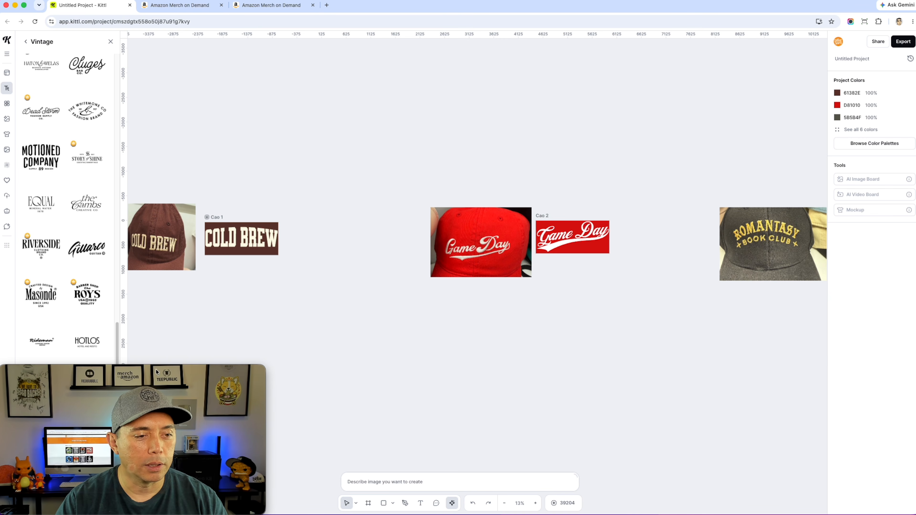
{"action": "left_click_drag", "start_coordinate": [168, 371], "coordinate": [820, 371]}
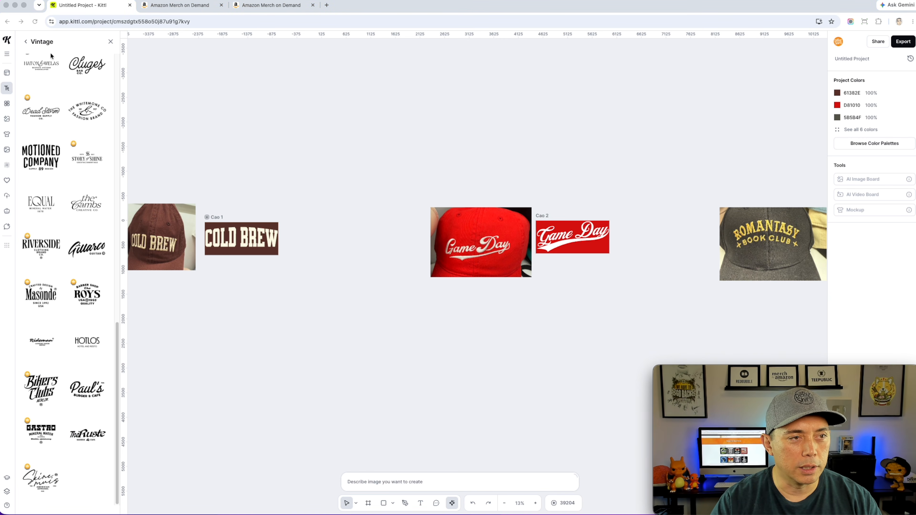
{"action": "left_click", "coordinate": [26, 41]}
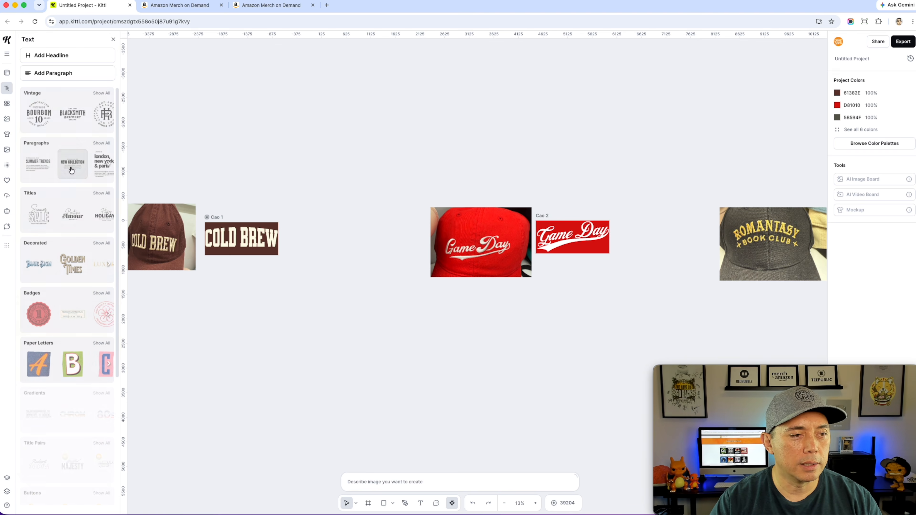
{"action": "left_click", "coordinate": [107, 195]}
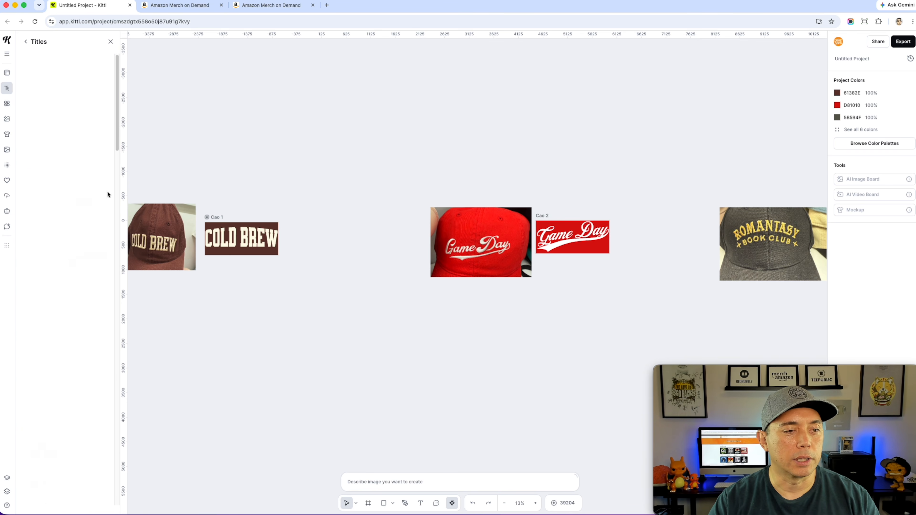
{"action": "scroll", "coordinate": [45, 212], "scroll_direction": "down", "scroll_amount": 5}
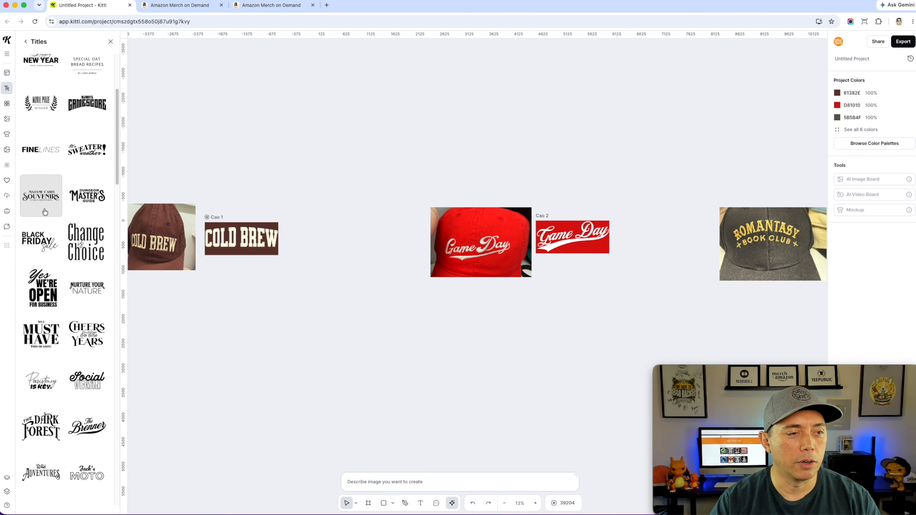
{"action": "scroll", "coordinate": [65, 282], "scroll_direction": "down", "scroll_amount": 3}
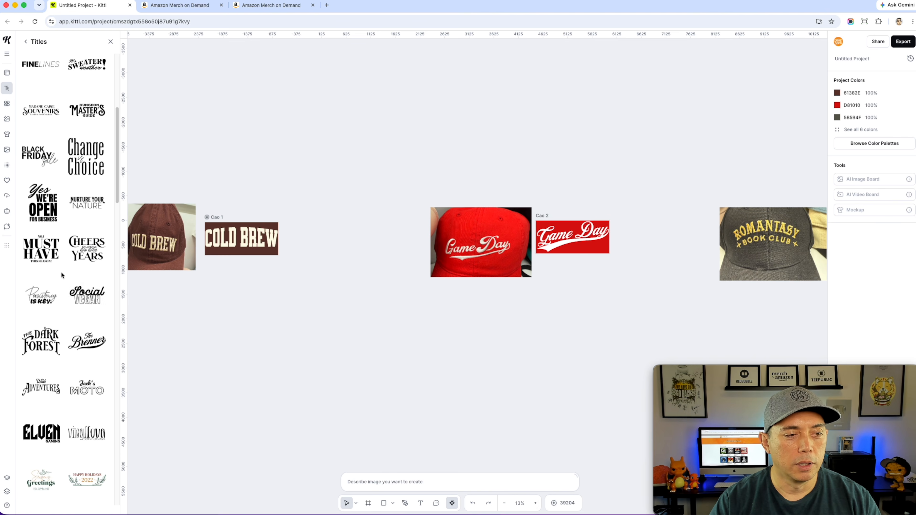
{"action": "scroll", "coordinate": [76, 302], "scroll_direction": "down", "scroll_amount": 3}
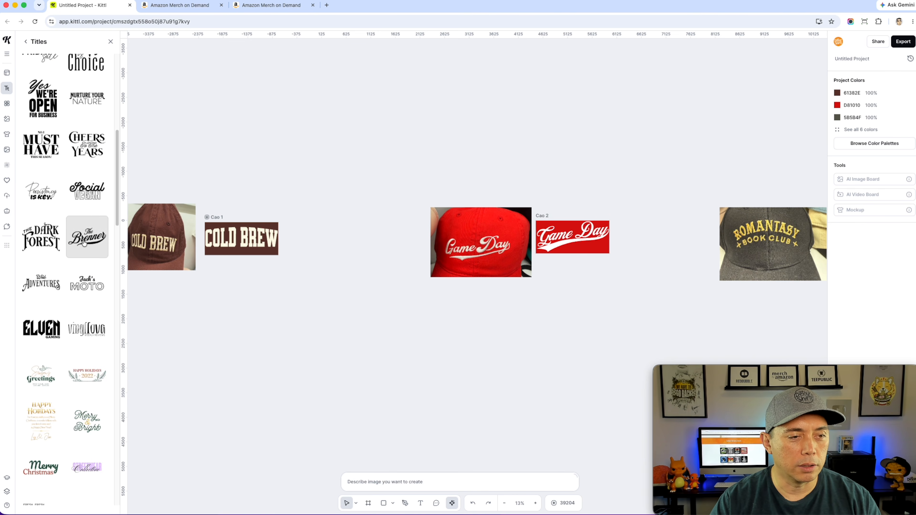
{"action": "scroll", "coordinate": [46, 319], "scroll_direction": "down", "scroll_amount": 10}
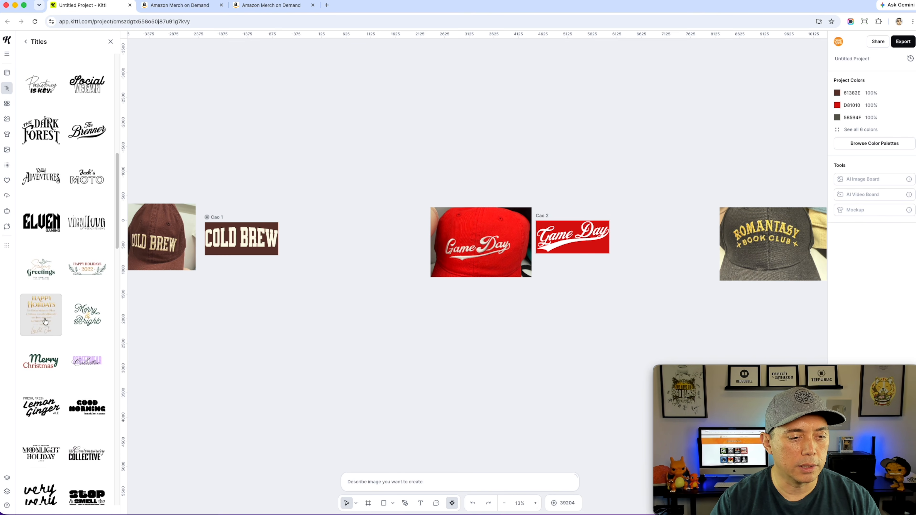
{"action": "scroll", "coordinate": [46, 319], "scroll_direction": "down", "scroll_amount": 20}
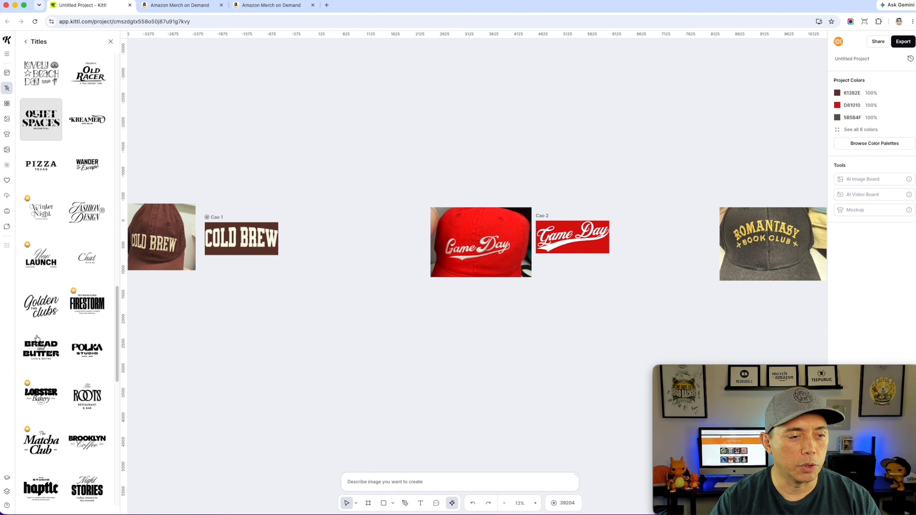
{"action": "scroll", "coordinate": [37, 339], "scroll_direction": "down", "scroll_amount": 10}
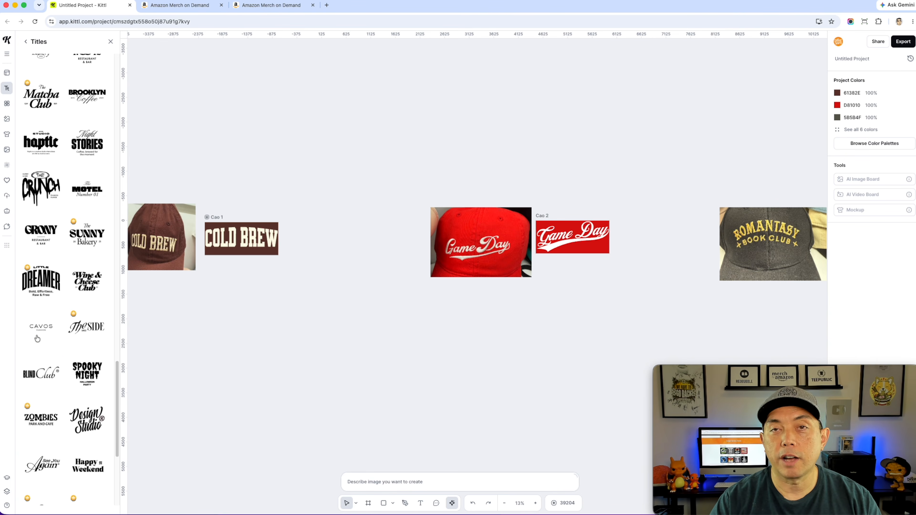
{"action": "scroll", "coordinate": [37, 338], "scroll_direction": "down", "scroll_amount": 5}
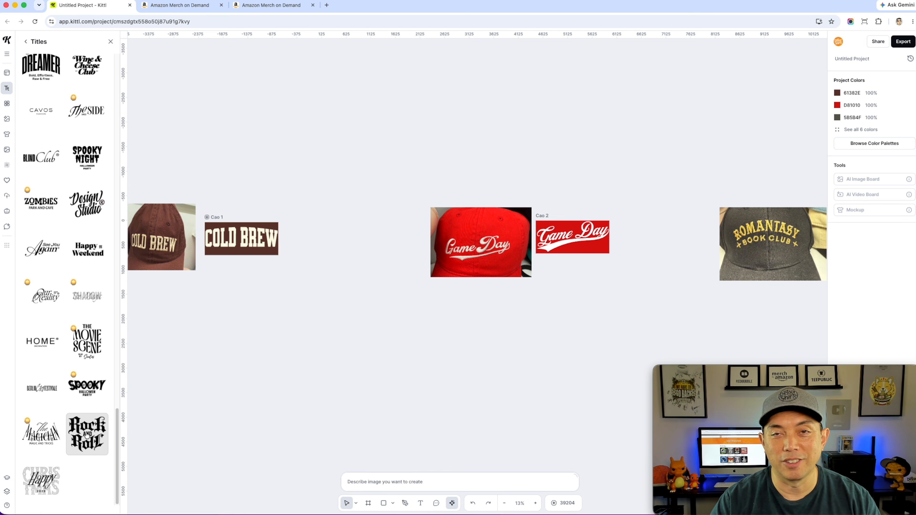
{"action": "scroll", "coordinate": [86, 436], "scroll_direction": "up", "scroll_amount": 6}
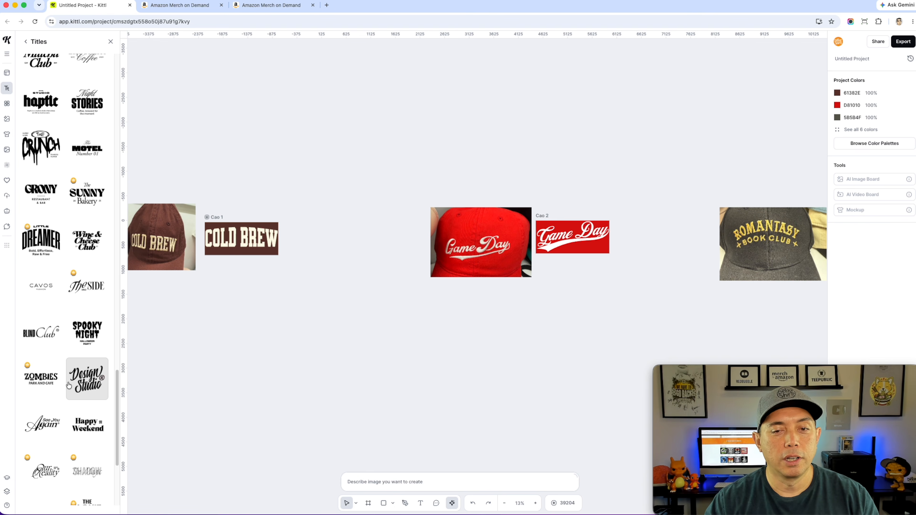
Export the Cao 1 COLD BREW artboard as a 1500 by 675 px PNG with its background removed
{"action": "scroll", "coordinate": [222, 214], "scroll_direction": "up", "scroll_amount": 5}
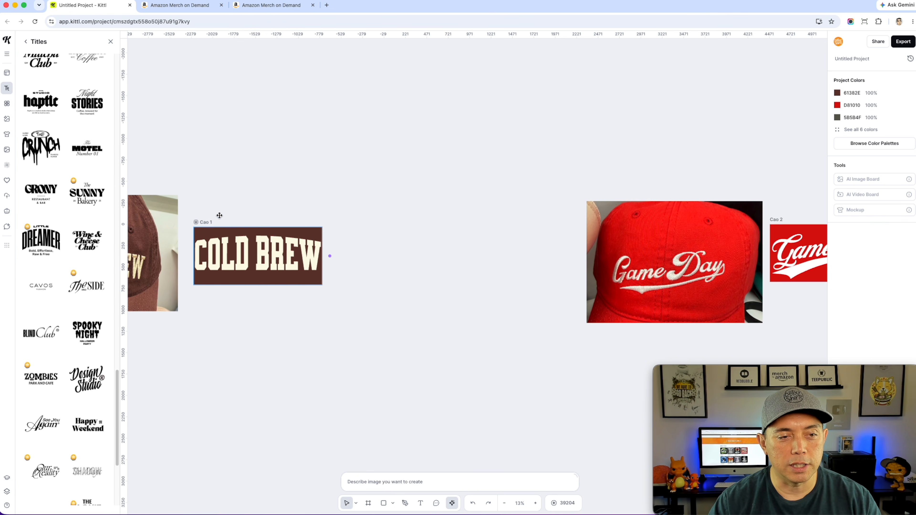
{"action": "left_click", "coordinate": [205, 222]}
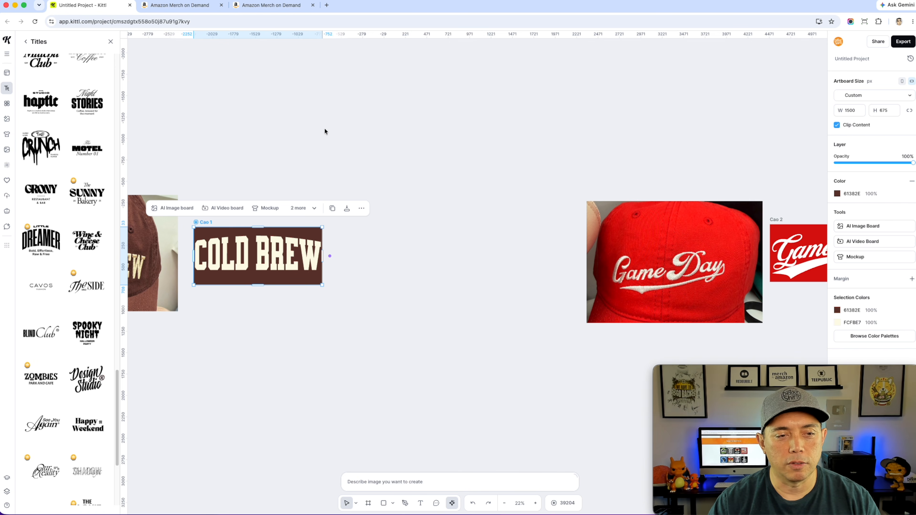
{"action": "left_click", "coordinate": [265, 135]}
{"action": "left_click_drag", "start_coordinate": [260, 149], "coordinate": [406, 88]}
{"action": "scroll", "coordinate": [377, 149], "scroll_direction": "up", "scroll_amount": 5}
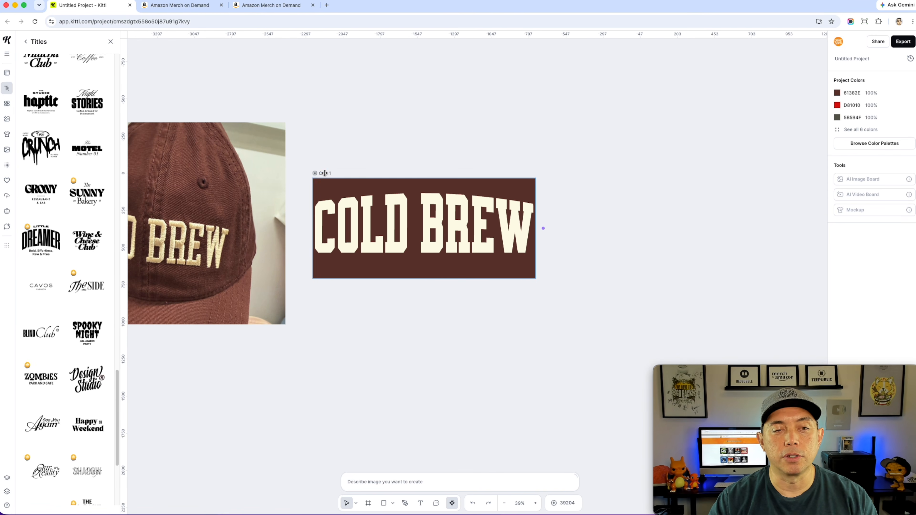
{"action": "left_click", "coordinate": [325, 173]}
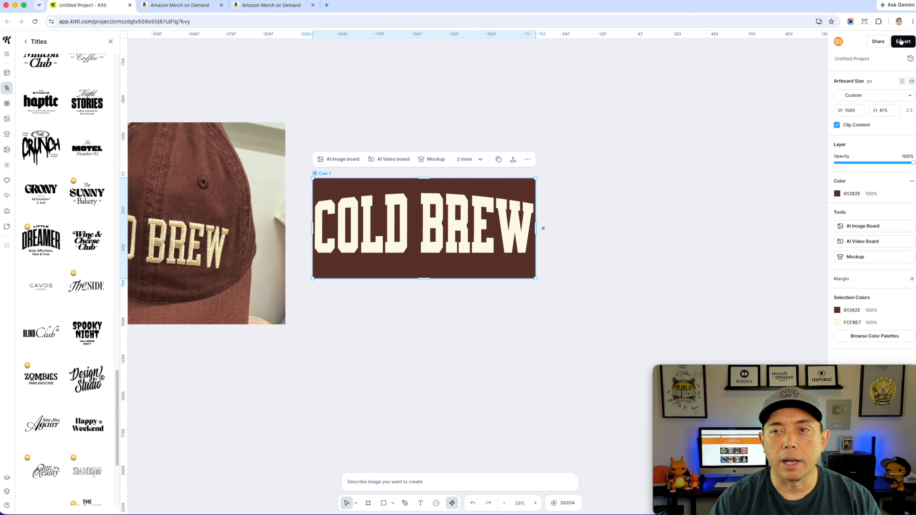
{"action": "left_click", "coordinate": [905, 42]}
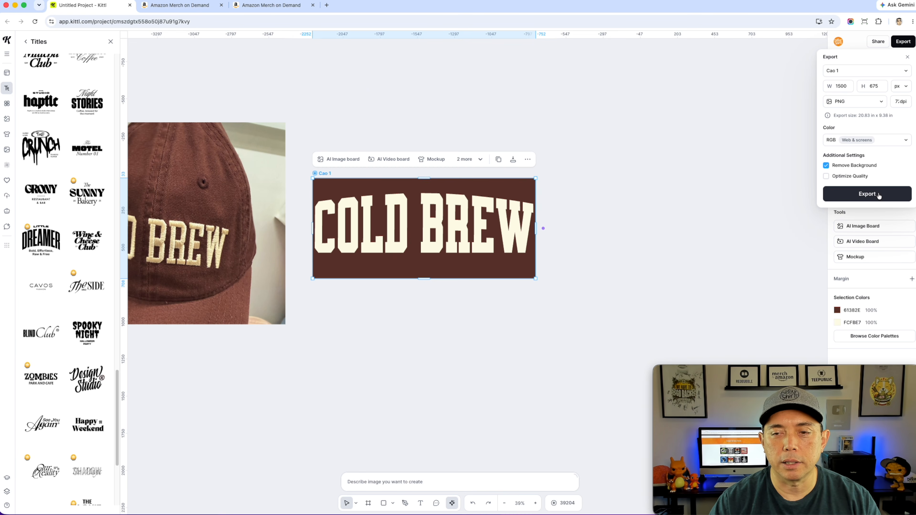
{"action": "left_click", "coordinate": [879, 195]}
{"action": "left_click", "coordinate": [557, 127]}
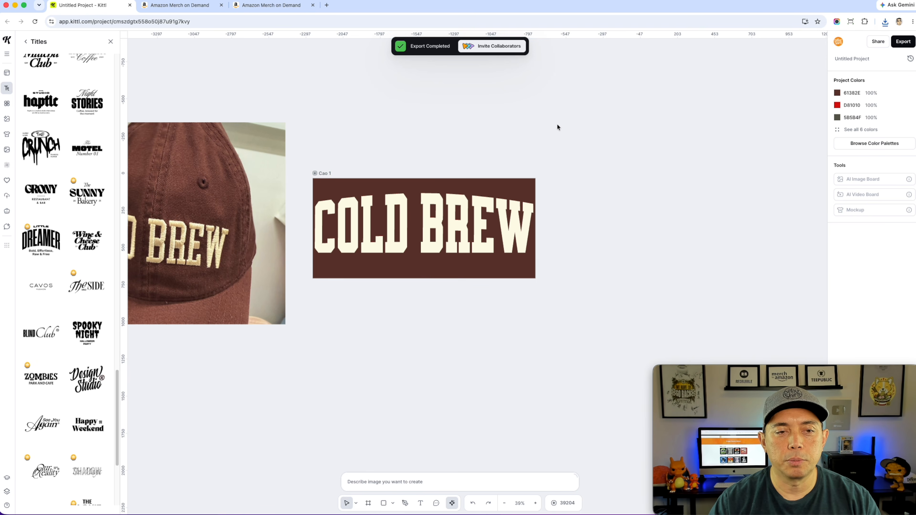
Export the Cao 2 Game Day artboard as a PNG
{"action": "scroll", "coordinate": [642, 131], "scroll_direction": "right", "scroll_amount": 15}
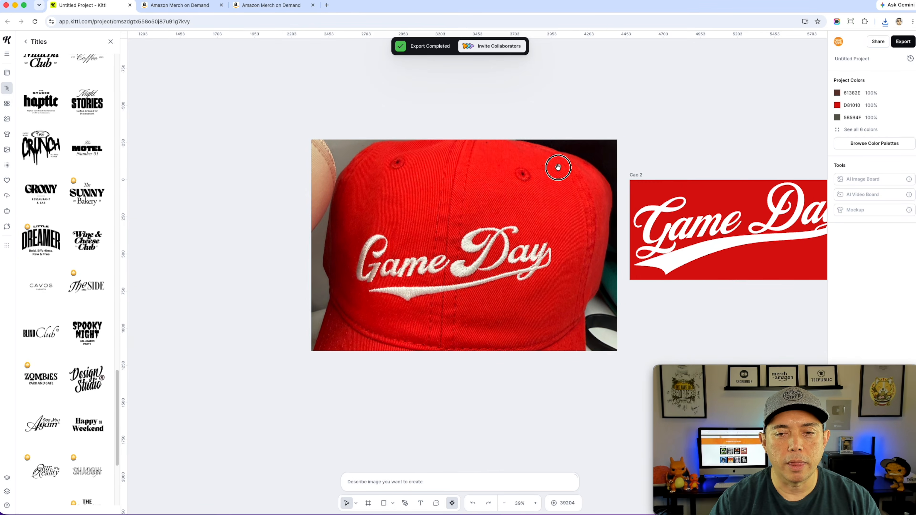
{"action": "left_click", "coordinate": [310, 193]}
{"action": "left_click", "coordinate": [896, 45]}
{"action": "left_click", "coordinate": [861, 195]}
{"action": "left_click", "coordinate": [699, 125]}
Export the Cao 3 ROMANTASY BOOK CLUB artboard as a 1500 by 675 px PNG with its background removed
{"action": "scroll", "coordinate": [408, 129], "scroll_direction": "right", "scroll_amount": 10}
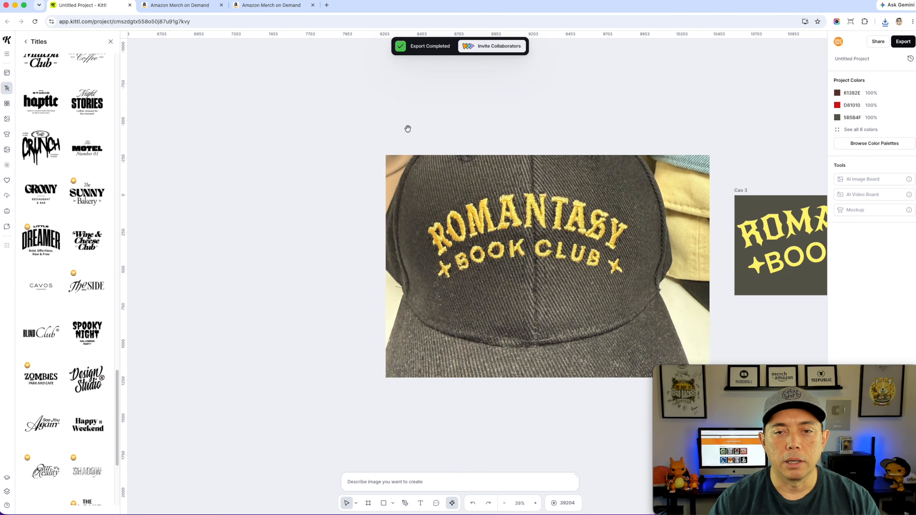
{"action": "scroll", "coordinate": [407, 129], "scroll_direction": "right", "scroll_amount": 10}
{"action": "left_click", "coordinate": [390, 204]}
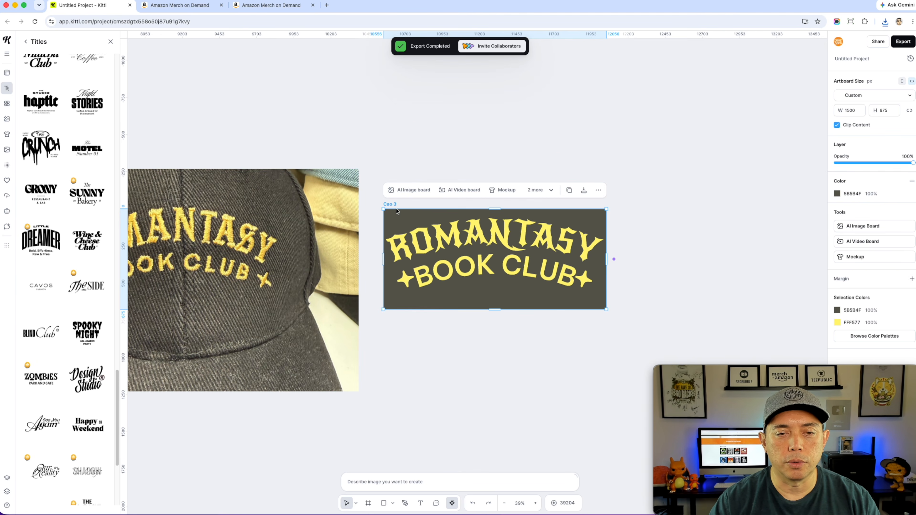
{"action": "left_click", "coordinate": [904, 41]}
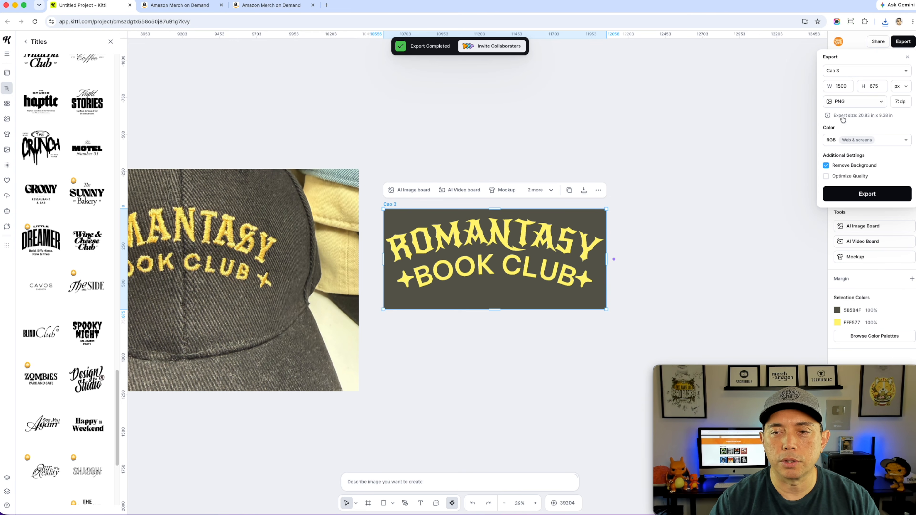
{"action": "left_click", "coordinate": [867, 194]}
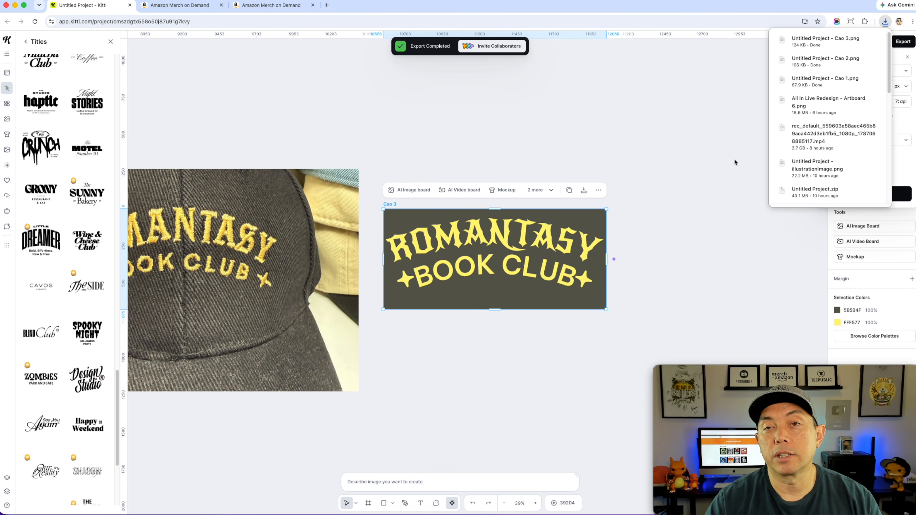
{"action": "left_click", "coordinate": [550, 114]}
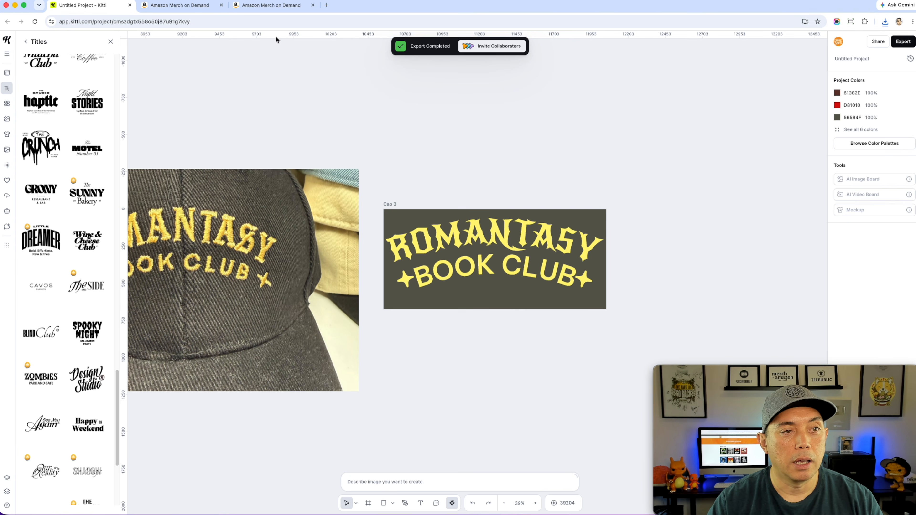
Switch to Amazon Merch on Demand and upload the exported COLD BREW PNG as the artwork for new products
{"action": "left_click", "coordinate": [182, 10]}
{"action": "scroll", "coordinate": [527, 192], "scroll_direction": "up", "scroll_amount": 15}
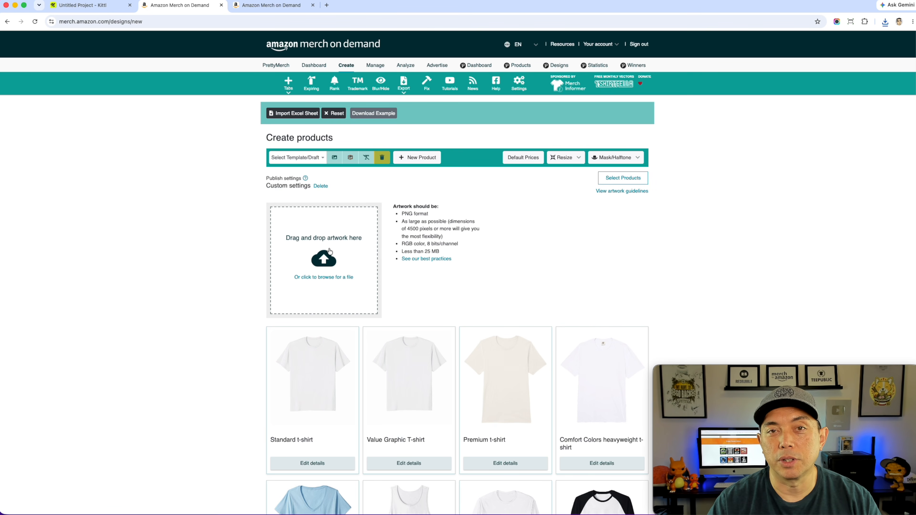
{"action": "left_click_drag", "start_coordinate": [914, 108], "coordinate": [317, 249]}
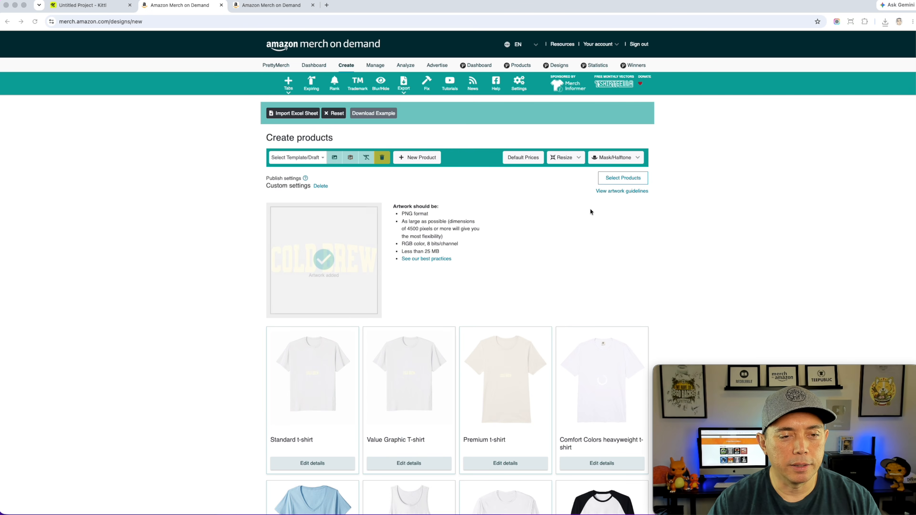
Preview the Baseball Hat in black without keeping that colour, and add the dark navy and red hat colours
{"action": "scroll", "coordinate": [588, 241], "scroll_direction": "down", "scroll_amount": 3}
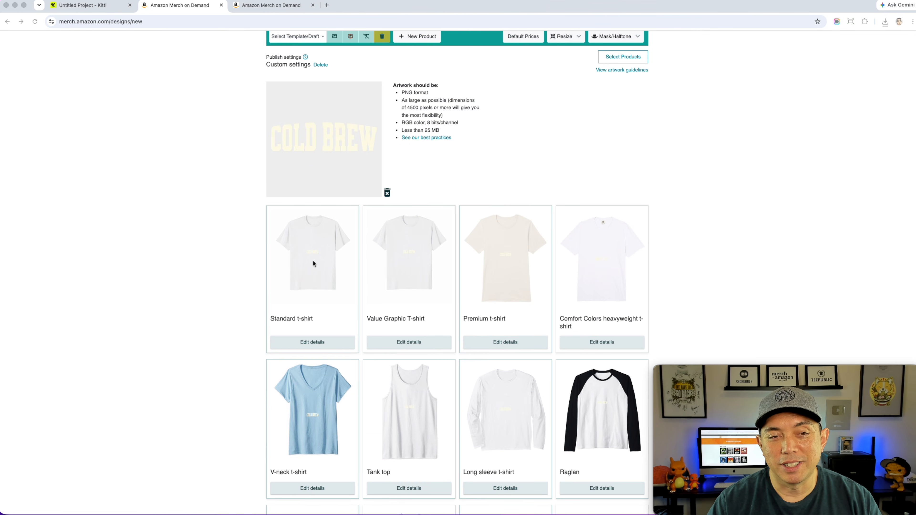
{"action": "scroll", "coordinate": [313, 261], "scroll_direction": "down", "scroll_amount": 8}
{"action": "scroll", "coordinate": [359, 278], "scroll_direction": "down", "scroll_amount": 7}
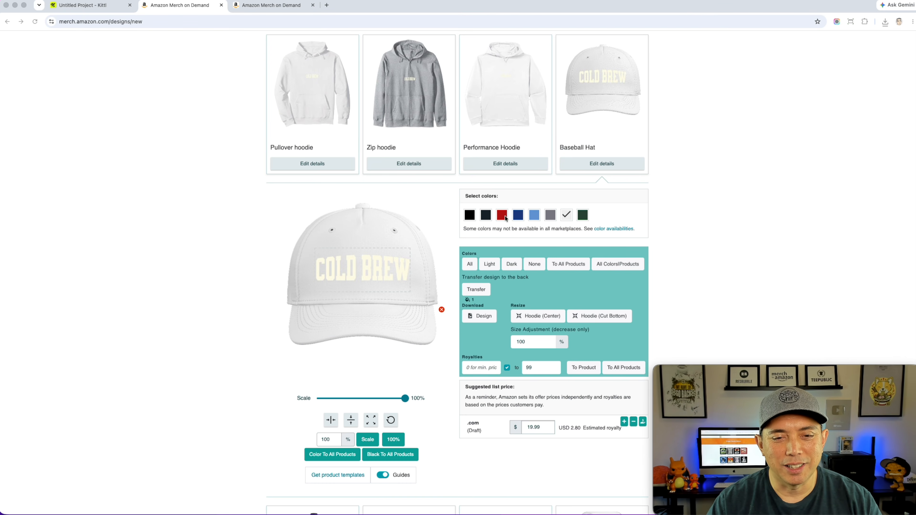
{"action": "left_click", "coordinate": [470, 214]}
{"action": "left_click", "coordinate": [470, 216]}
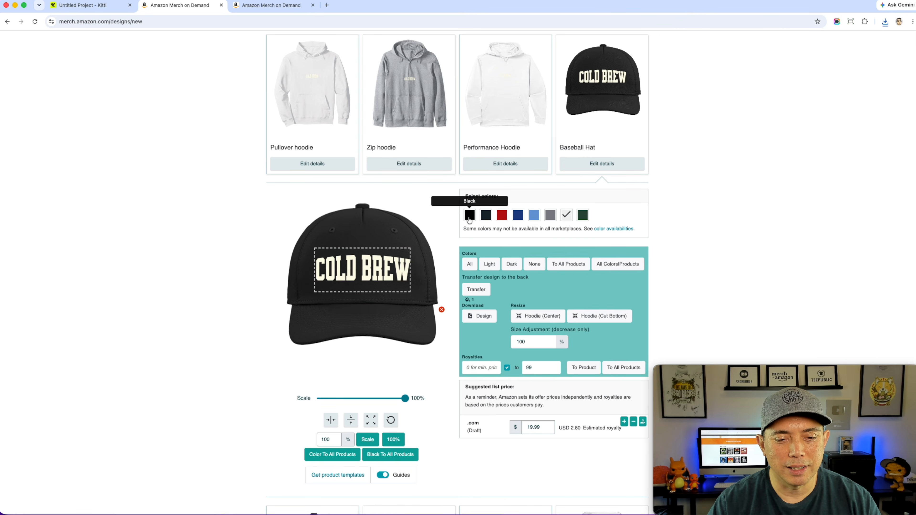
{"action": "left_click", "coordinate": [487, 215]}
{"action": "left_click", "coordinate": [502, 216]}
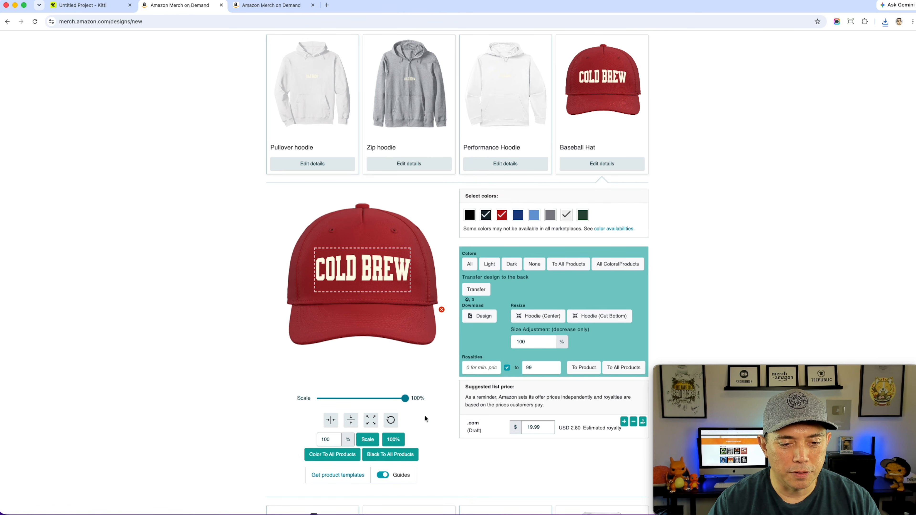
Hide the print-area guides on the Baseball Hat preview and add the royal blue hat colour
{"action": "scroll", "coordinate": [375, 437], "scroll_direction": "down", "scroll_amount": 2}
{"action": "left_click", "coordinate": [383, 436]}
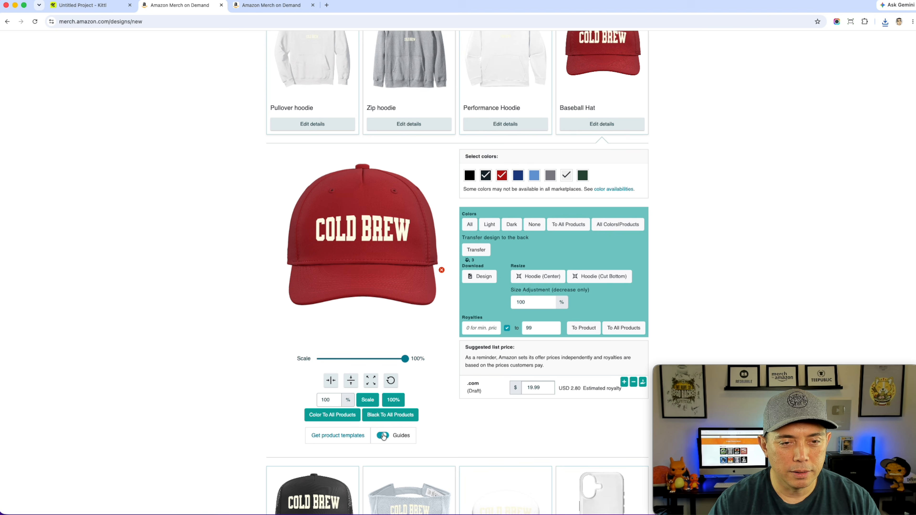
{"action": "scroll", "coordinate": [375, 241], "scroll_direction": "up", "scroll_amount": 2}
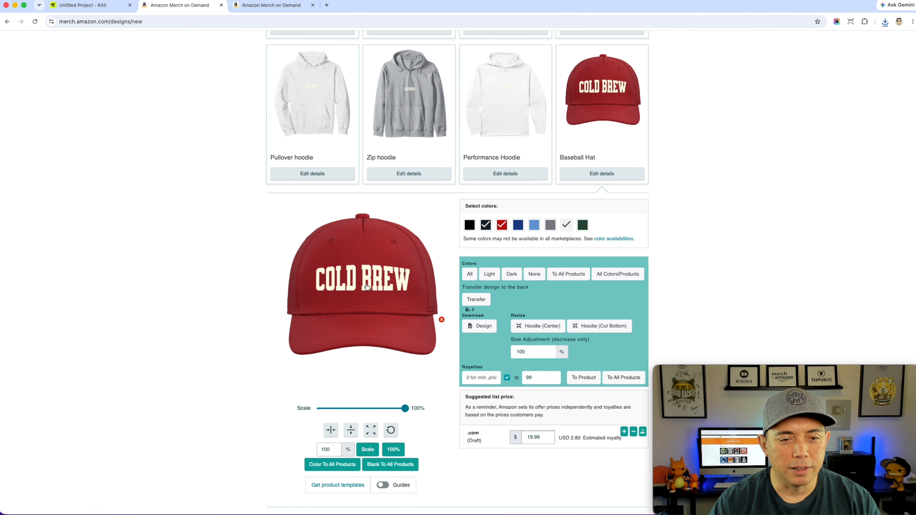
{"action": "left_click", "coordinate": [518, 225]}
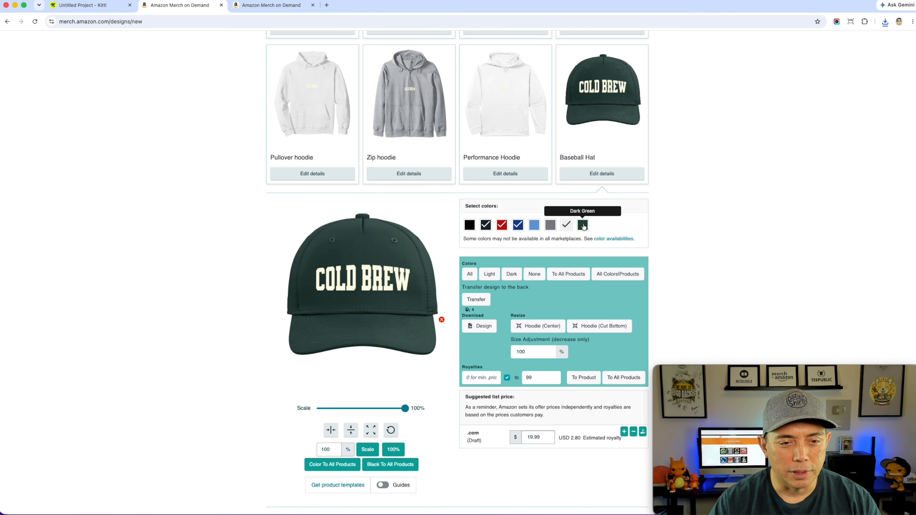
Hide the print-area guides on the Trucker Hat and add the cream, dark navy, red and brown camo colours
{"action": "scroll", "coordinate": [353, 313], "scroll_direction": "down", "scroll_amount": 1}
{"action": "scroll", "coordinate": [354, 314], "scroll_direction": "down", "scroll_amount": 3}
{"action": "left_click", "coordinate": [312, 373]}
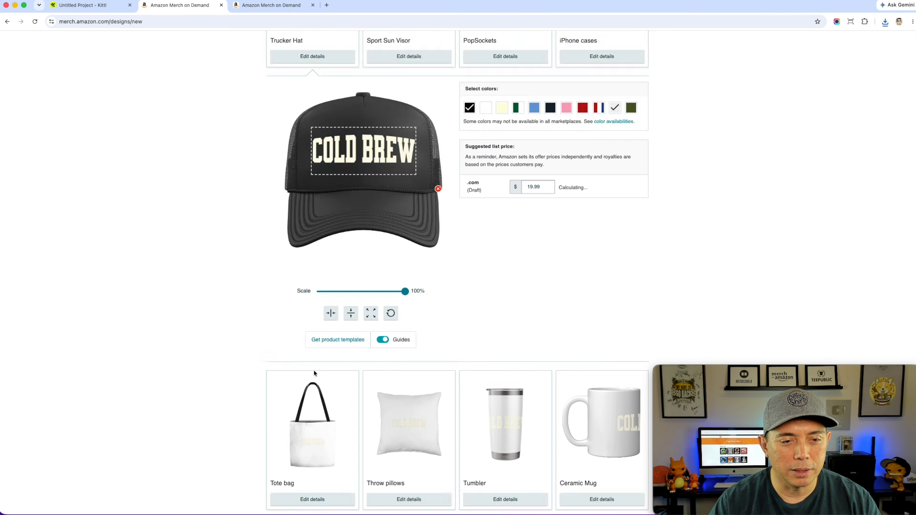
{"action": "left_click", "coordinate": [383, 471]}
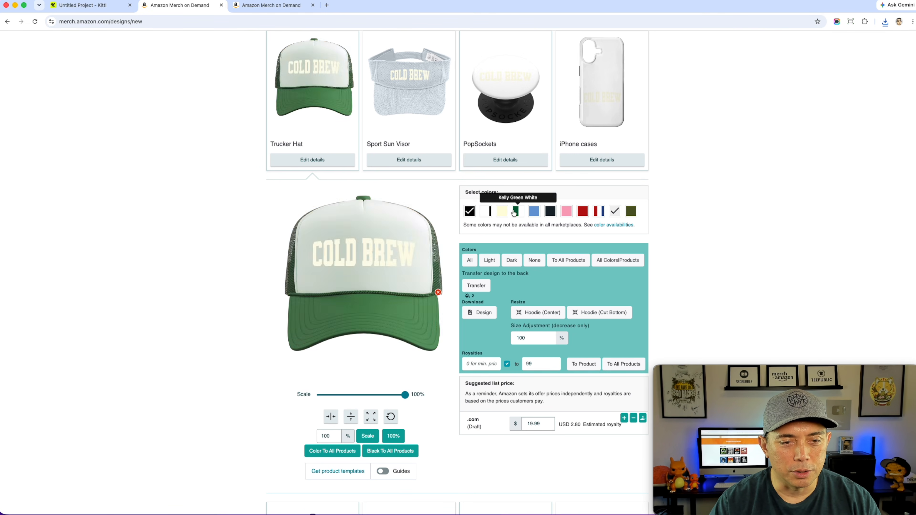
{"action": "left_click", "coordinate": [505, 213]}
{"action": "left_click", "coordinate": [550, 211]}
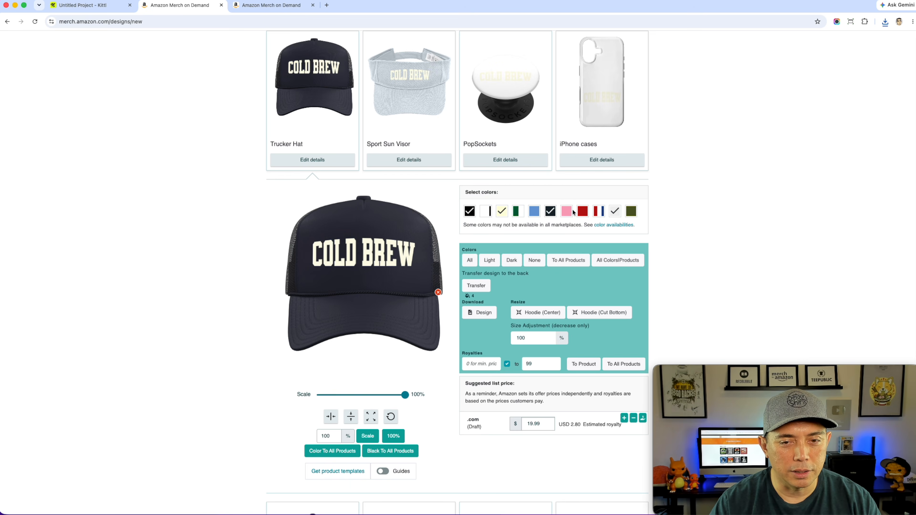
{"action": "left_click", "coordinate": [583, 212]}
{"action": "left_click", "coordinate": [632, 213]}
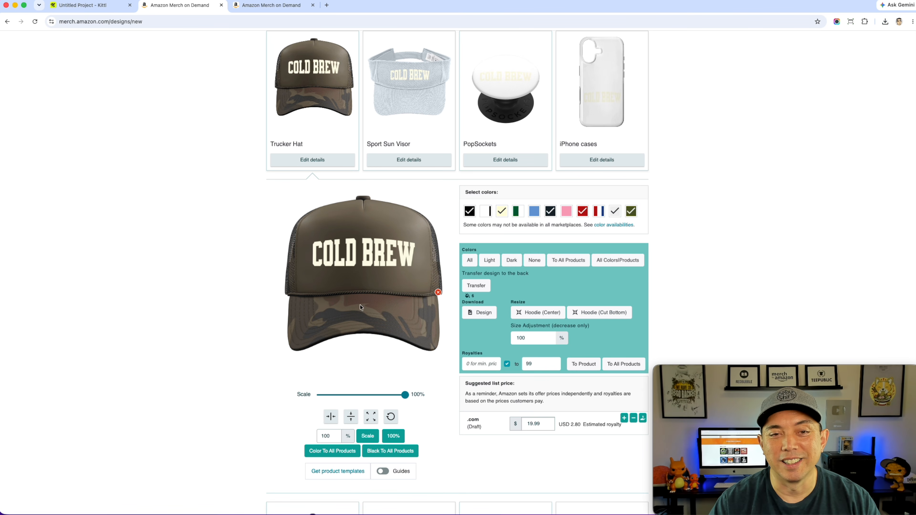
Add the dark navy and black colours to the Sport Sun Visor
{"action": "left_click", "coordinate": [409, 160]}
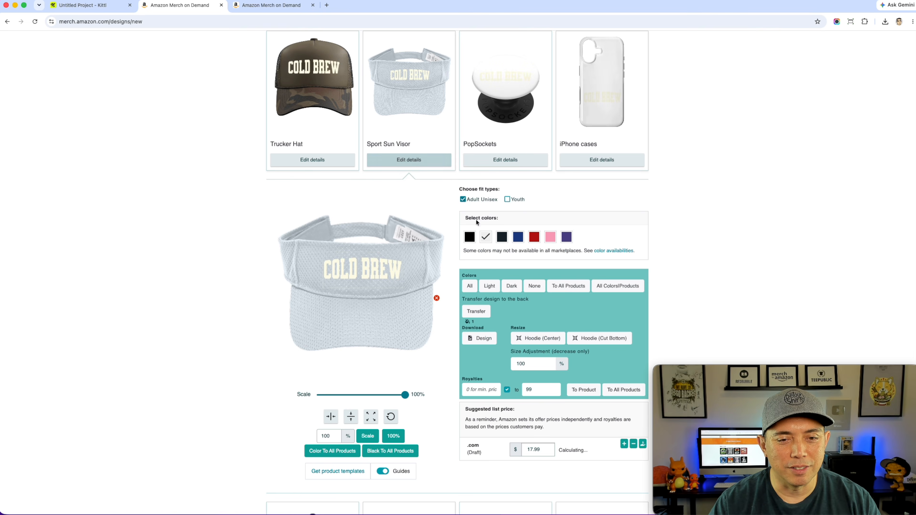
{"action": "left_click", "coordinate": [502, 237]}
{"action": "left_click", "coordinate": [469, 237]}
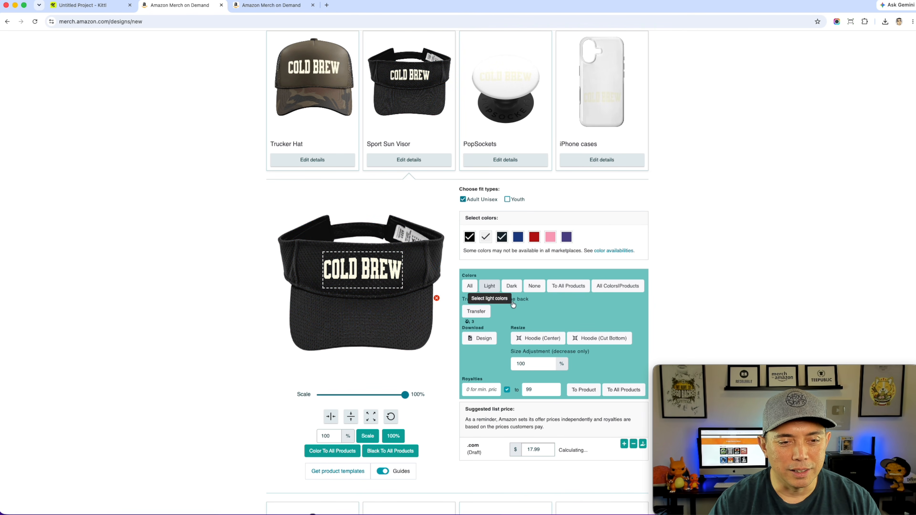
{"action": "left_click", "coordinate": [569, 286]}
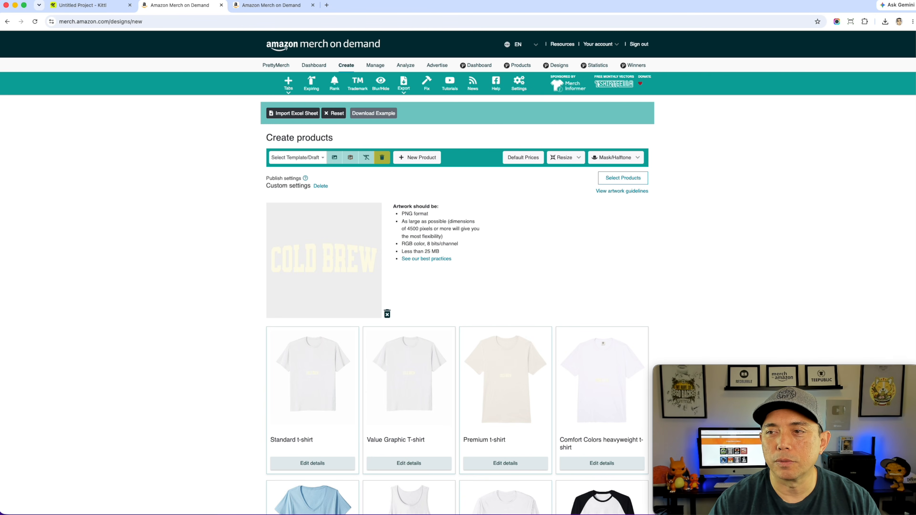
Delete the COLD BREW artwork and upload the exported Game Day PNG in its place
{"action": "left_click_drag", "start_coordinate": [915, 159], "coordinate": [341, 247]}
{"action": "left_click", "coordinate": [387, 315]}
{"action": "left_click", "coordinate": [387, 315]}
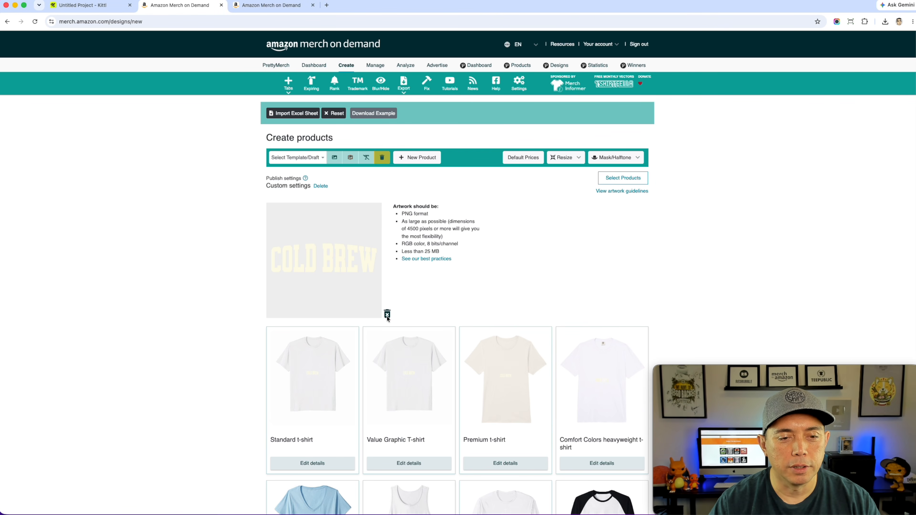
{"action": "left_click", "coordinate": [387, 315]}
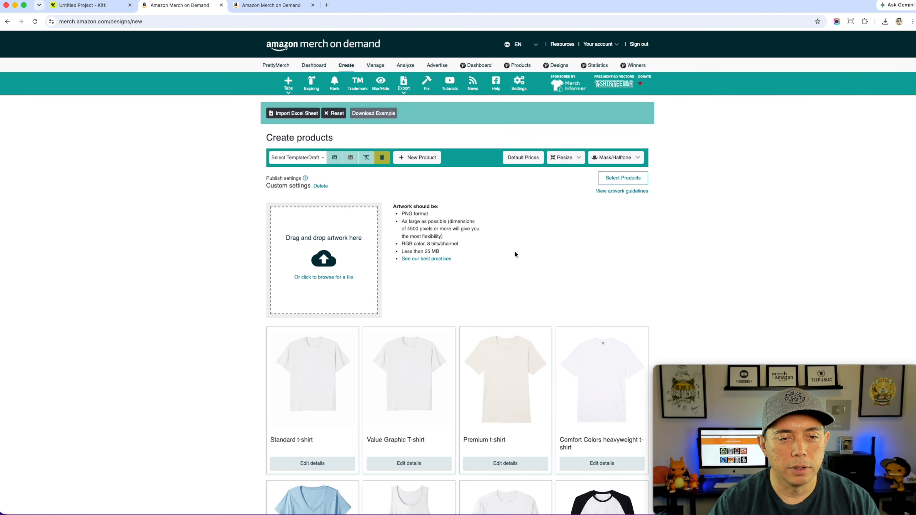
{"action": "left_click_drag", "start_coordinate": [915, 159], "coordinate": [414, 209]}
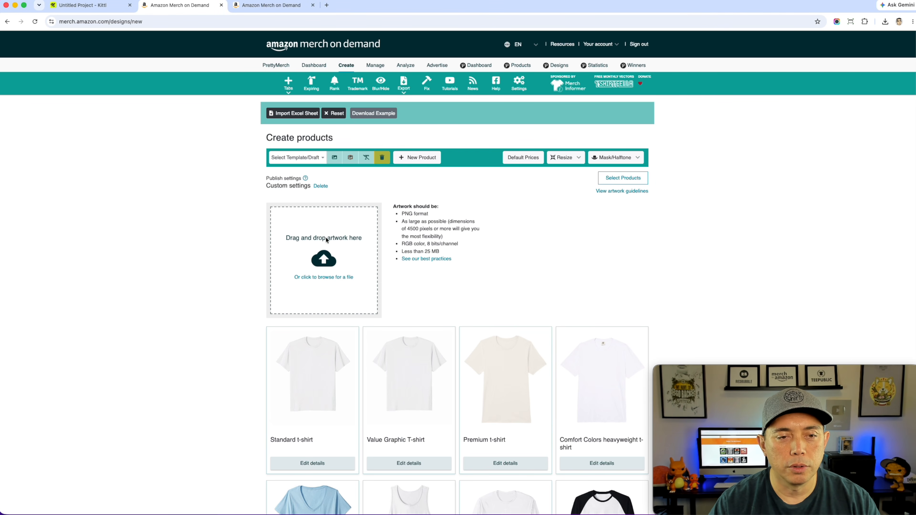
Hide the Baseball Hat's guides, then scale its Game Day artwork to 98% and centre it horizontally
{"action": "scroll", "coordinate": [576, 264], "scroll_direction": "down", "scroll_amount": 15}
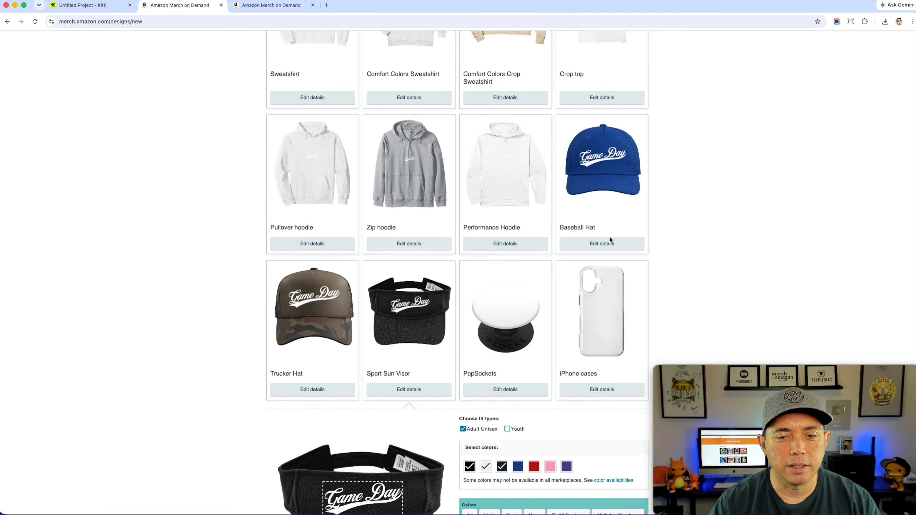
{"action": "left_click", "coordinate": [613, 243]}
{"action": "scroll", "coordinate": [325, 307], "scroll_direction": "down", "scroll_amount": 2}
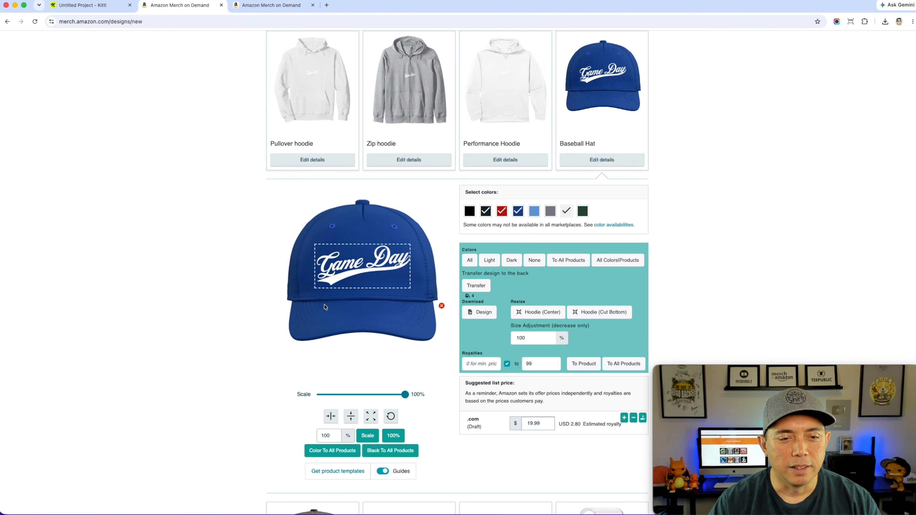
{"action": "left_click", "coordinate": [383, 471]}
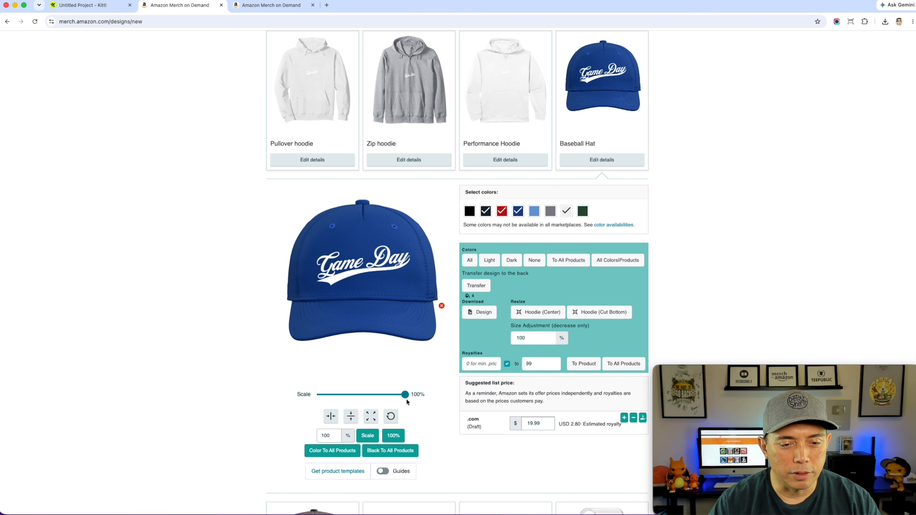
{"action": "left_click_drag", "start_coordinate": [405, 395], "coordinate": [404, 394]}
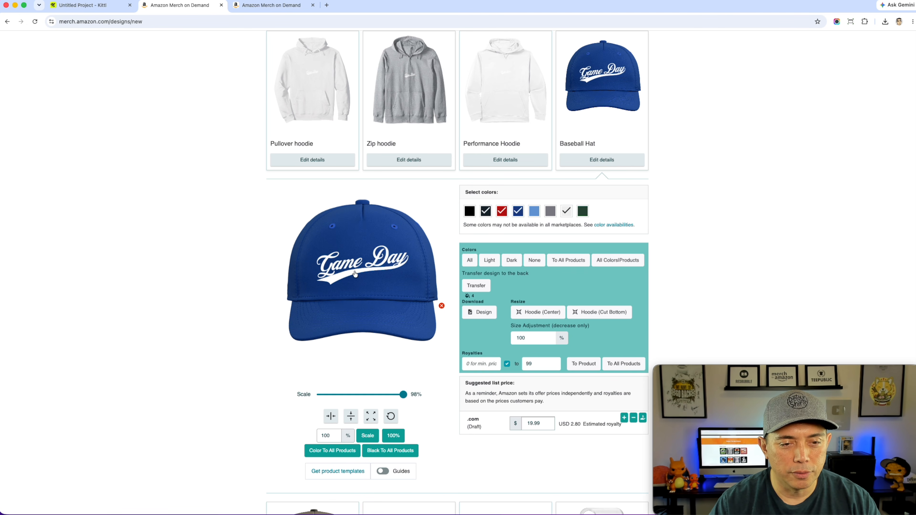
{"action": "left_click", "coordinate": [338, 414]}
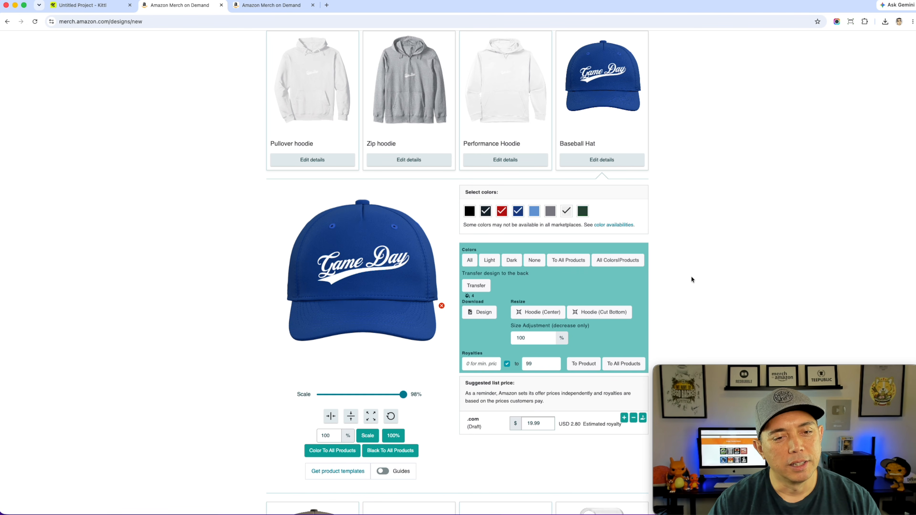
Preview the Game Day artwork on the Trucker Hat with the print-area guides hidden
{"action": "scroll", "coordinate": [454, 367], "scroll_direction": "down", "scroll_amount": 8}
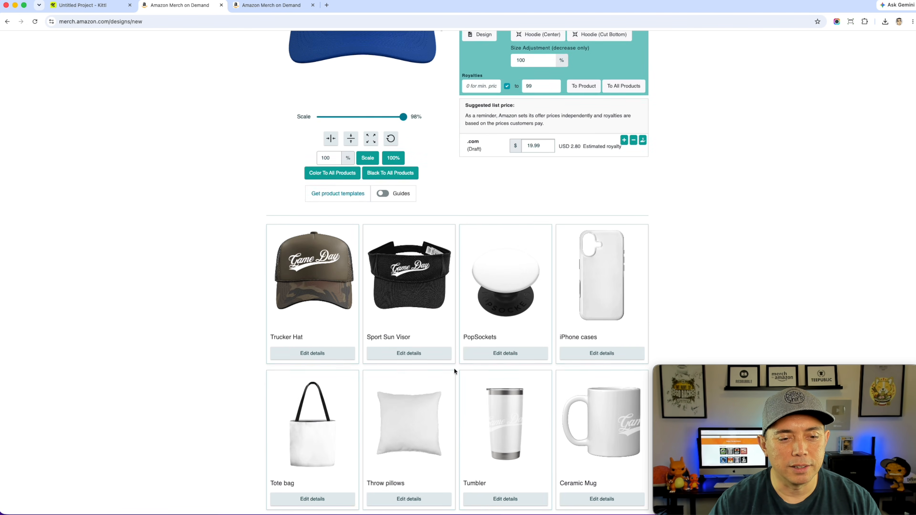
{"action": "left_click", "coordinate": [327, 357]}
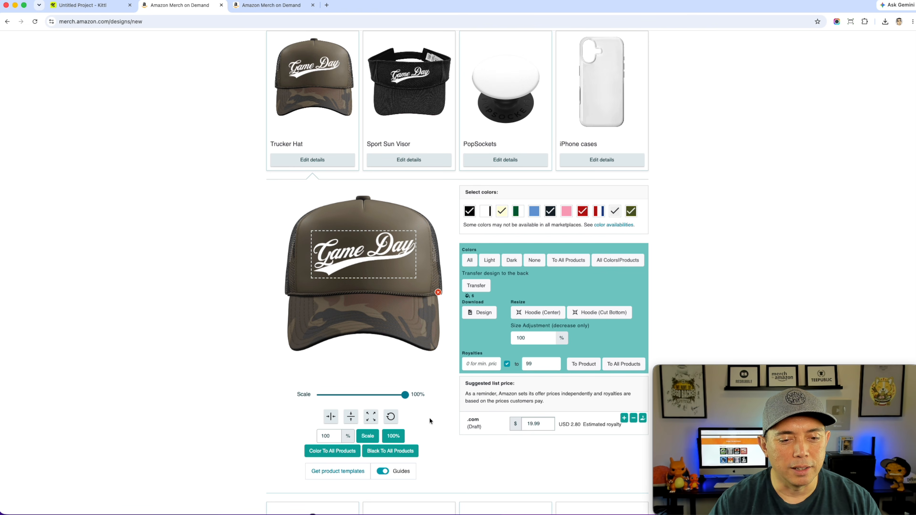
{"action": "left_click", "coordinate": [400, 471]}
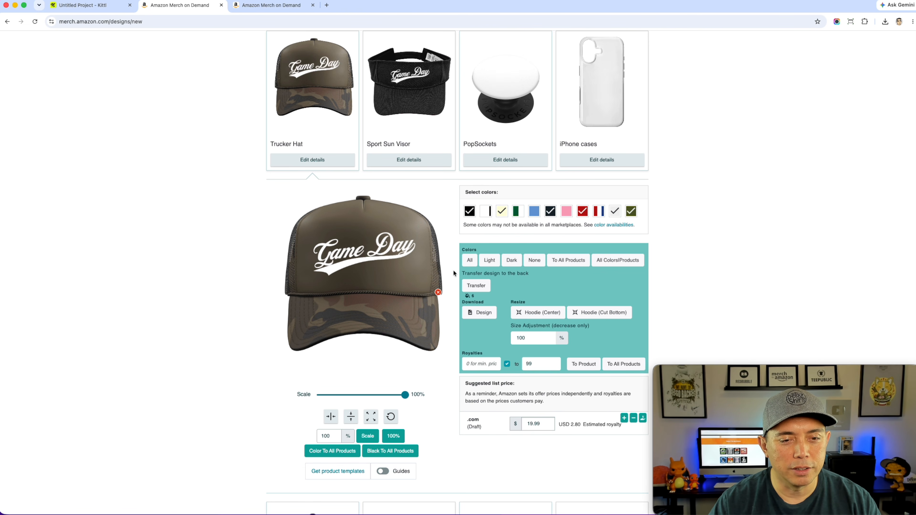
Open the Sport Sun Visor's details, apply black to all products, and return to the visor
{"action": "left_click", "coordinate": [434, 161]}
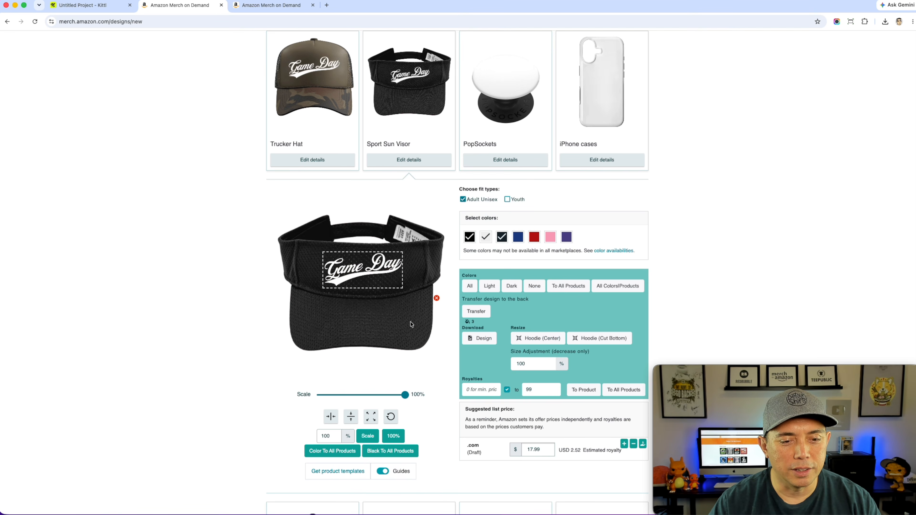
{"action": "left_click", "coordinate": [393, 451]}
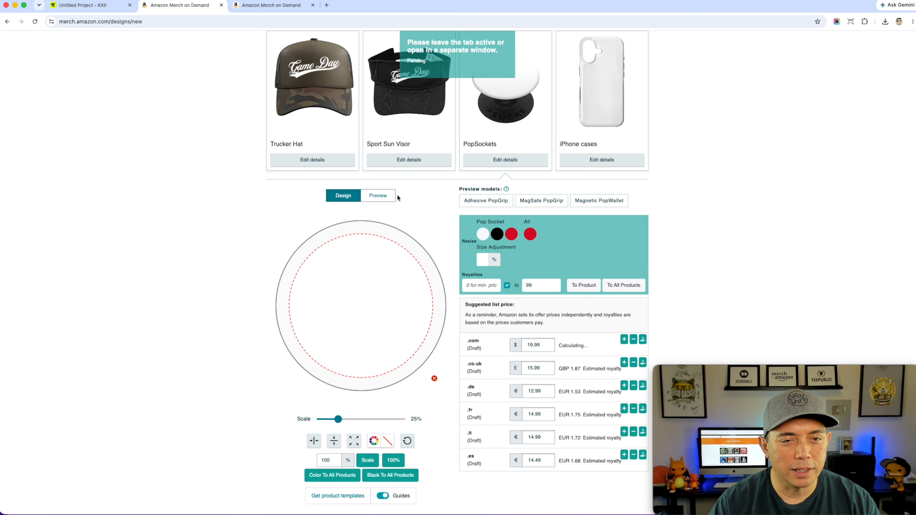
{"action": "left_click", "coordinate": [416, 160]}
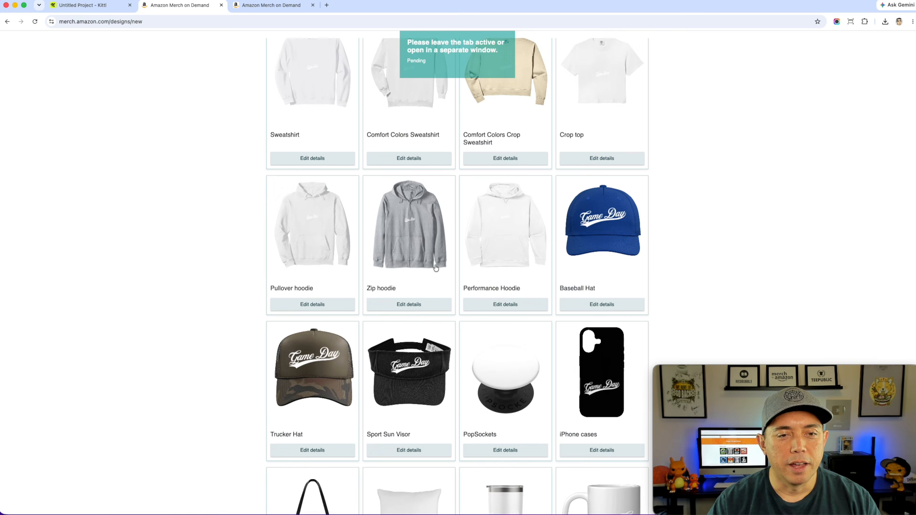
Delete the Game Day artwork and upload the exported ROMANTASY BOOK CLUB PNG in its place
{"action": "scroll", "coordinate": [436, 267], "scroll_direction": "up", "scroll_amount": 15}
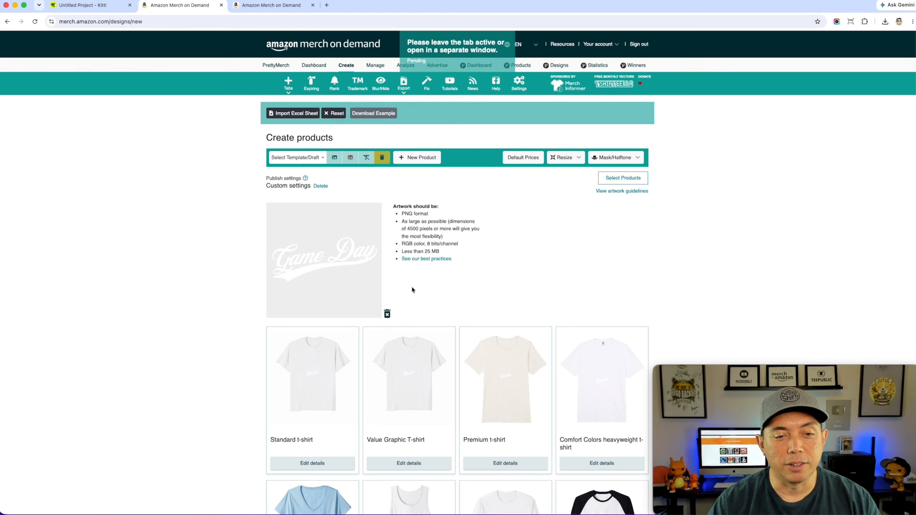
{"action": "left_click", "coordinate": [387, 313]}
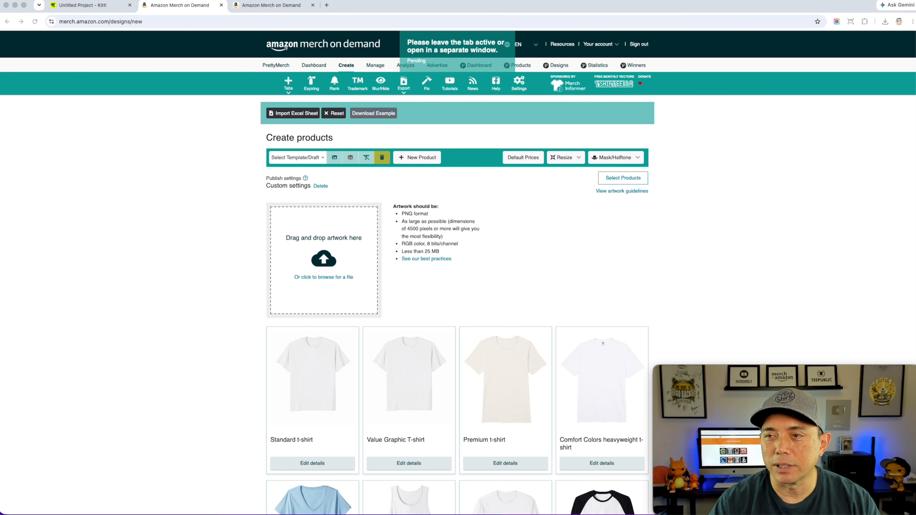
{"action": "left_click_drag", "start_coordinate": [915, 253], "coordinate": [303, 275]}
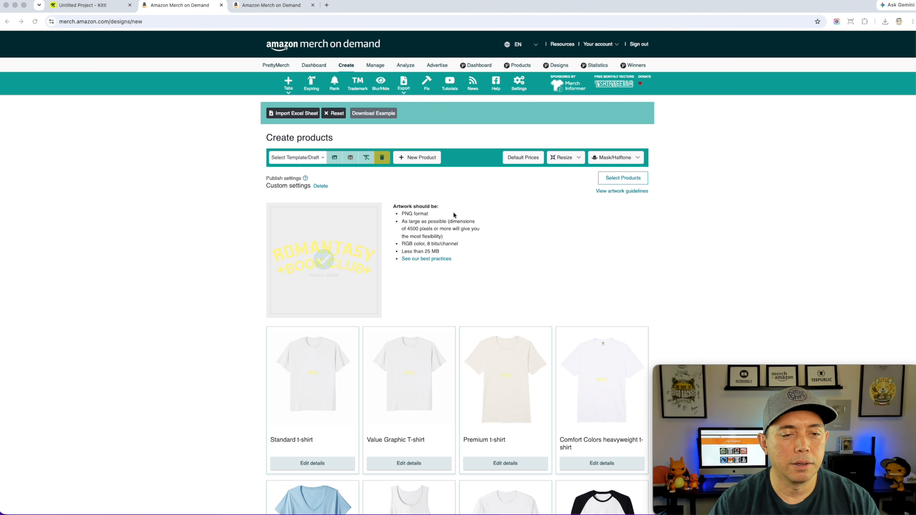
Add black and dark green to the Baseball Hat, remove white, and hide the print-area guides
{"action": "scroll", "coordinate": [491, 271], "scroll_direction": "down", "scroll_amount": 5}
{"action": "scroll", "coordinate": [491, 271], "scroll_direction": "down", "scroll_amount": 10}
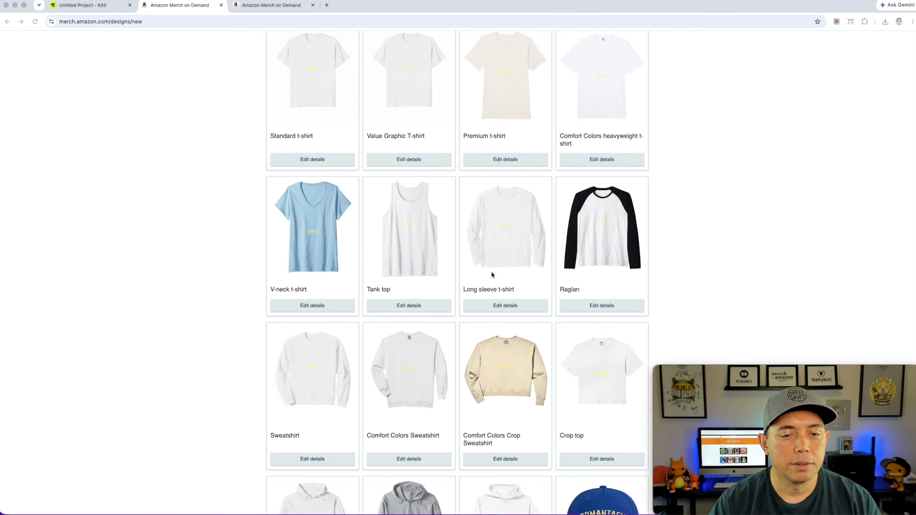
{"action": "left_click", "coordinate": [602, 331]}
{"action": "left_click", "coordinate": [603, 332]}
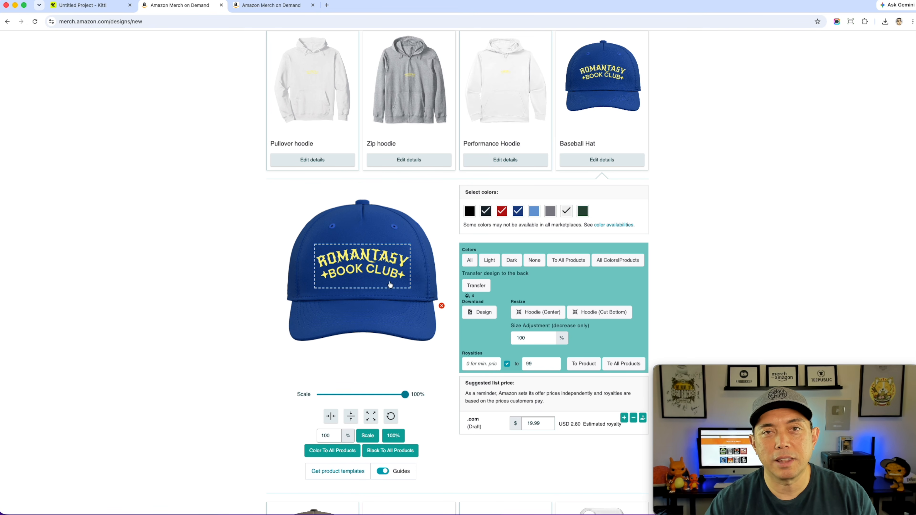
{"action": "left_click", "coordinate": [470, 211]}
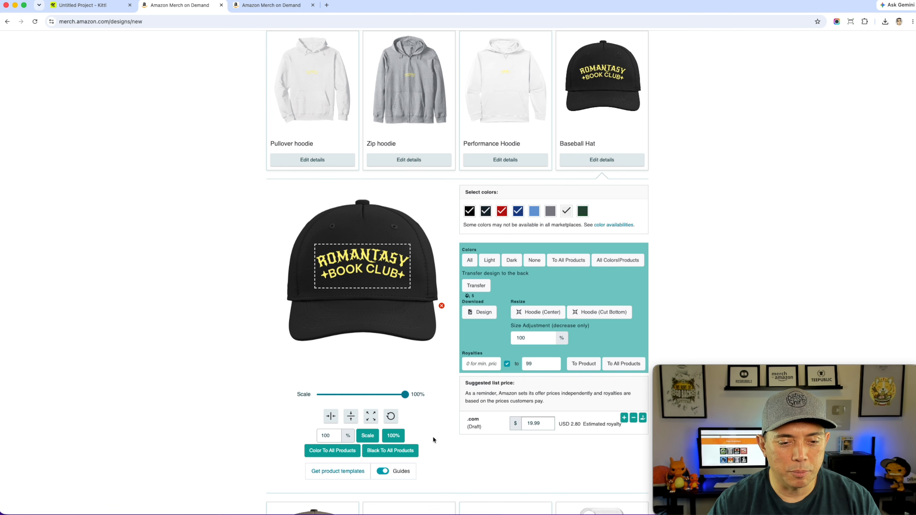
{"action": "left_click", "coordinate": [388, 473]}
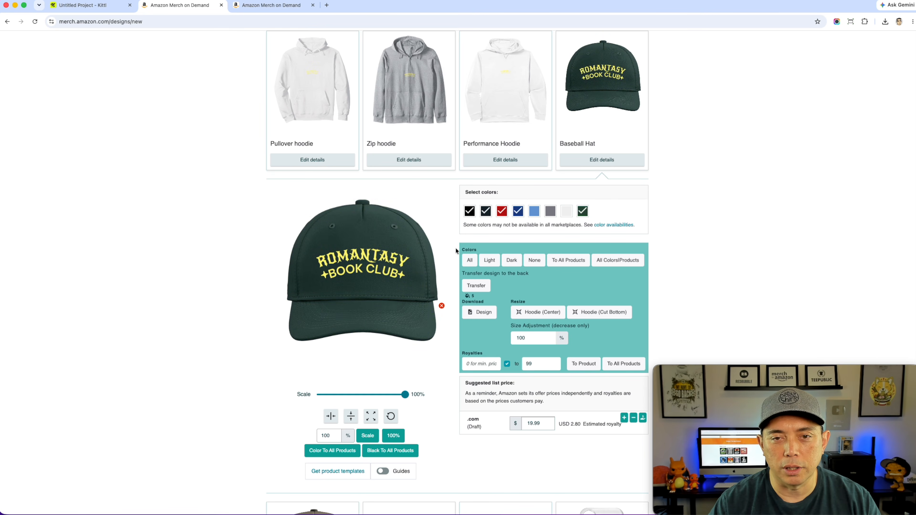
Hide the print-area guides on the ROMANTASY BOOK CLUB Trucker Hat and add the light blue colour
{"action": "scroll", "coordinate": [435, 269], "scroll_direction": "down", "scroll_amount": 5}
{"action": "scroll", "coordinate": [435, 269], "scroll_direction": "down", "scroll_amount": 4}
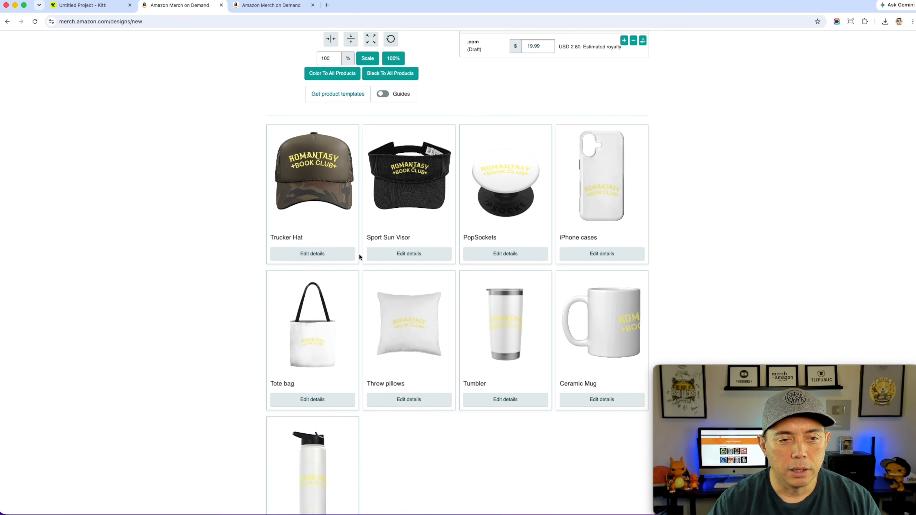
{"action": "left_click", "coordinate": [336, 254]}
{"action": "left_click", "coordinate": [381, 472]}
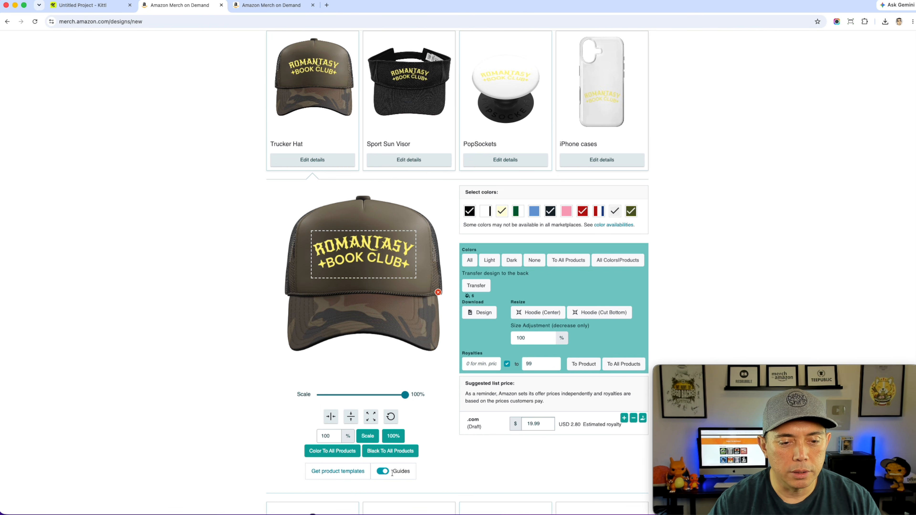
{"action": "left_click", "coordinate": [381, 472]}
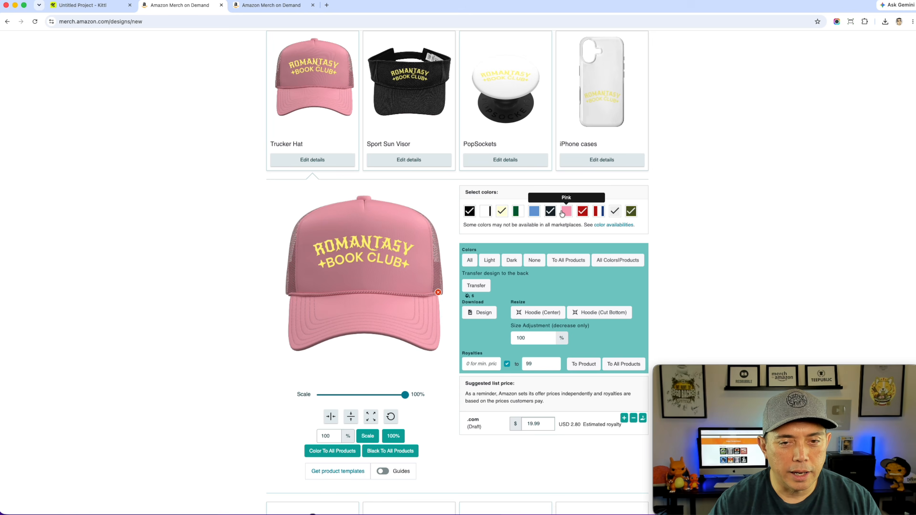
{"action": "left_click", "coordinate": [535, 212]}
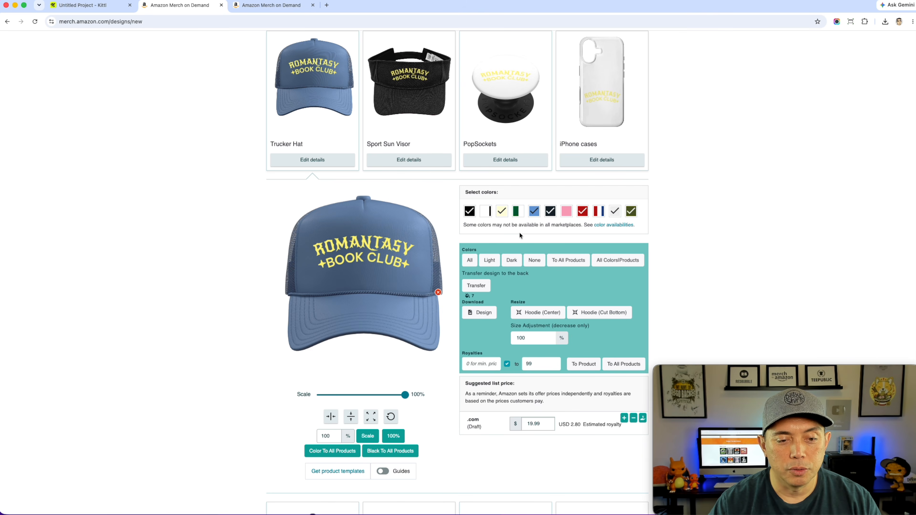
Hide the print-area guides on the Sport Sun Visor and add the red and royal blue colours
{"action": "left_click", "coordinate": [423, 159]}
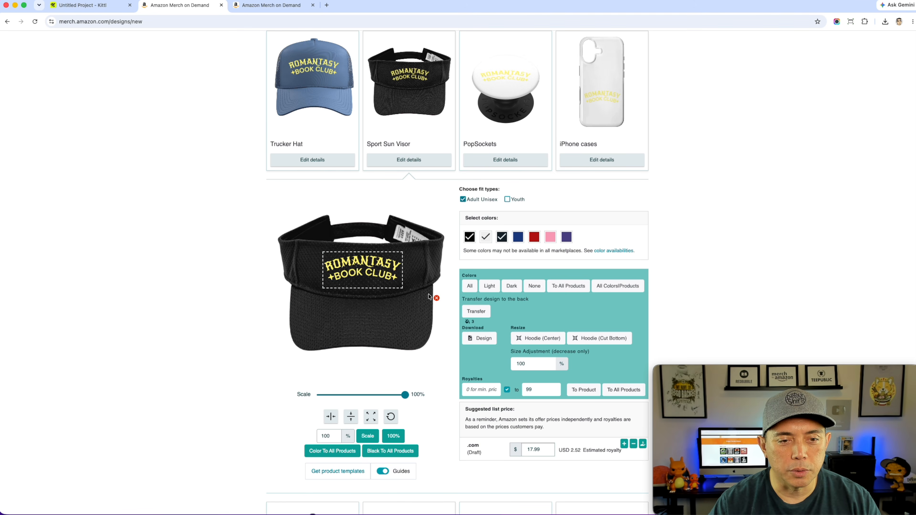
{"action": "scroll", "coordinate": [404, 362], "scroll_direction": "down", "scroll_amount": 2}
{"action": "left_click", "coordinate": [379, 426]}
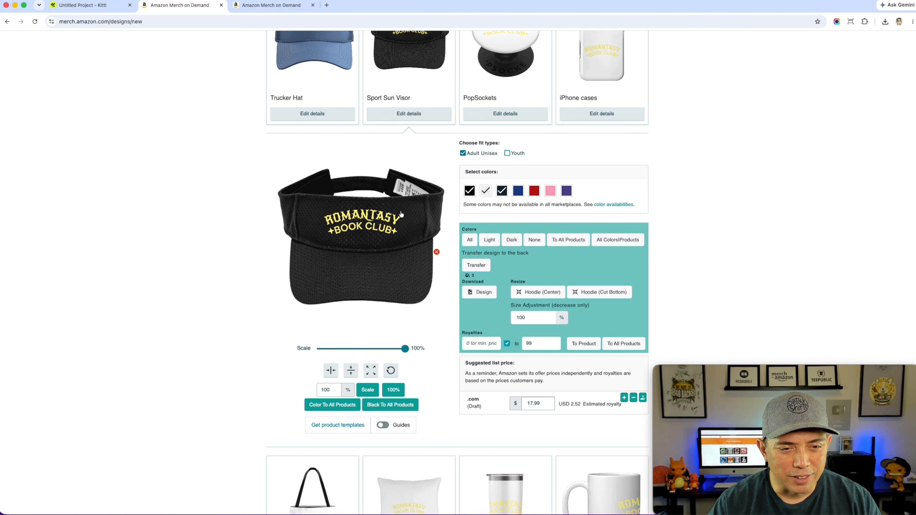
{"action": "left_click", "coordinate": [534, 191]}
{"action": "left_click", "coordinate": [519, 191]}
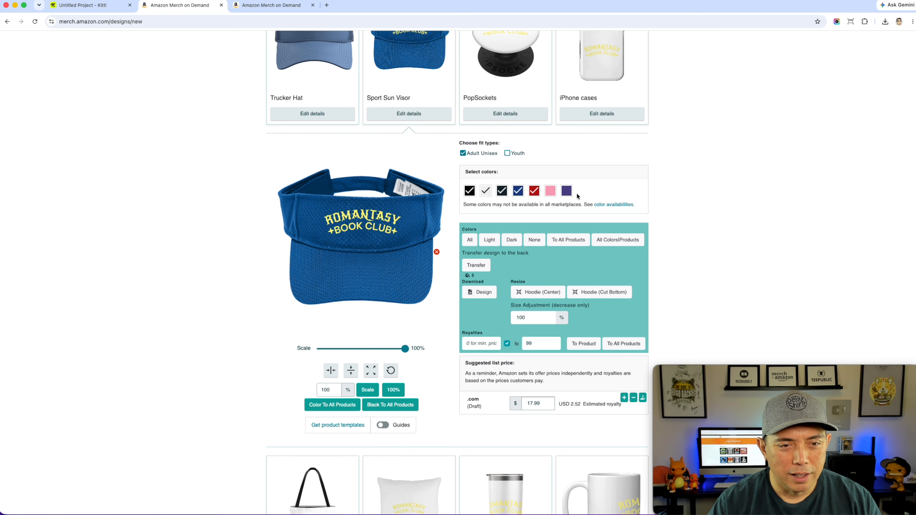
Add purple to the Sport Sun Visor's colours and white to the Baseball Hat's colours
{"action": "left_click", "coordinate": [567, 192]}
{"action": "scroll", "coordinate": [616, 264], "scroll_direction": "up", "scroll_amount": 7}
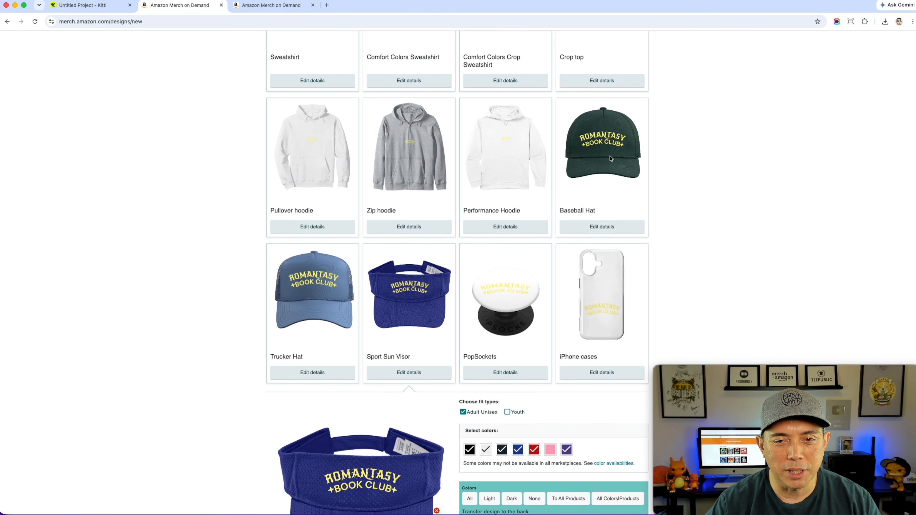
{"action": "left_click", "coordinate": [602, 226]}
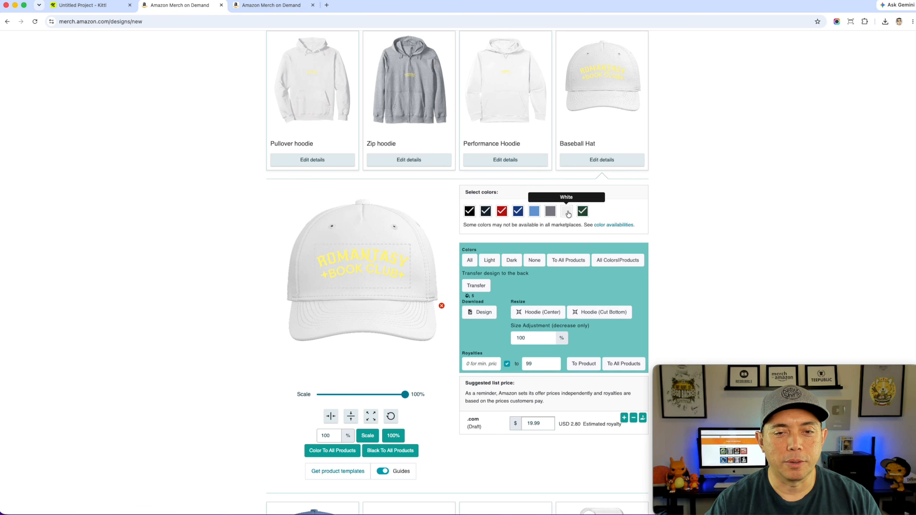
{"action": "left_click", "coordinate": [568, 211]}
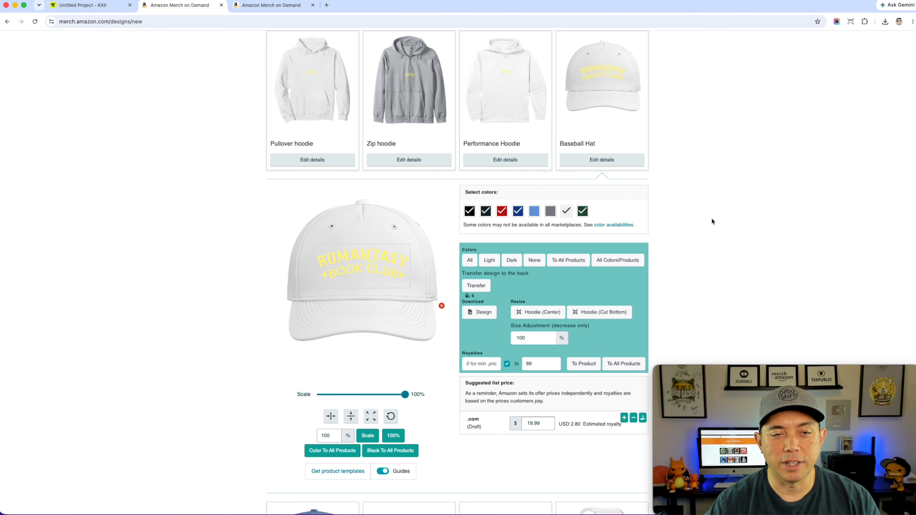
{"action": "scroll", "coordinate": [711, 218], "scroll_direction": "up", "scroll_amount": 4}
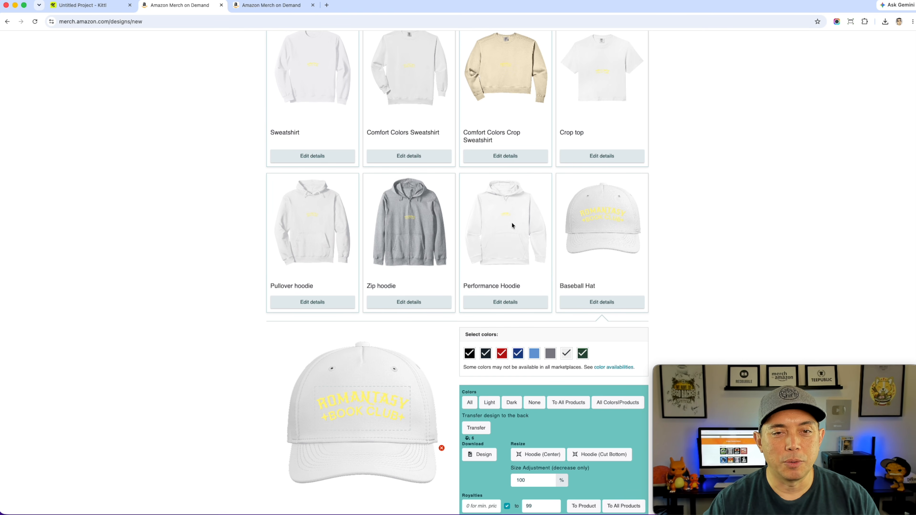
{"action": "scroll", "coordinate": [498, 205], "scroll_direction": "up", "scroll_amount": 15}
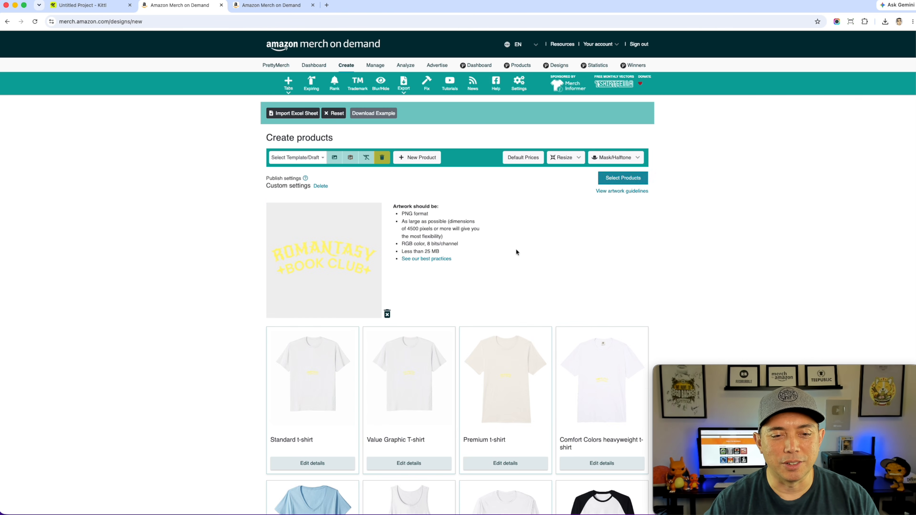
{"action": "scroll", "coordinate": [423, 336], "scroll_direction": "down", "scroll_amount": 5}
{"action": "scroll", "coordinate": [447, 358], "scroll_direction": "down", "scroll_amount": 10}
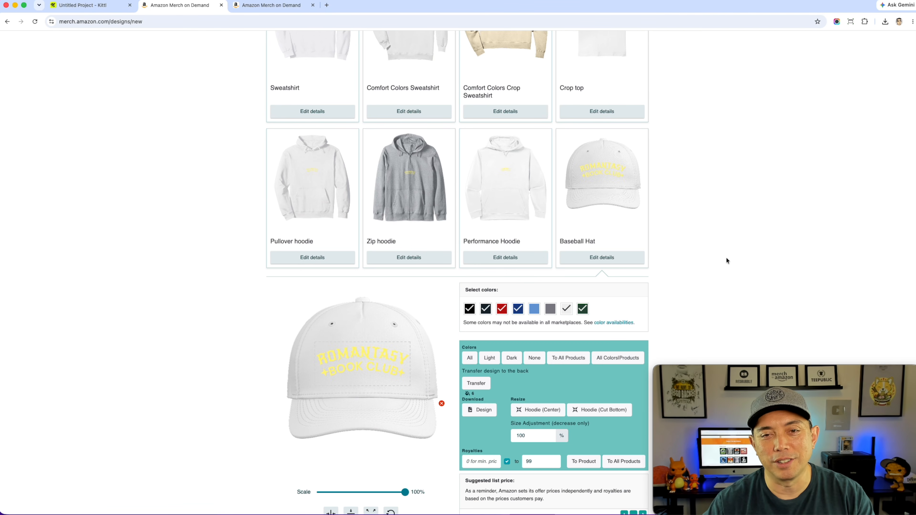
{"action": "scroll", "coordinate": [752, 318], "scroll_direction": "down", "scroll_amount": 1}
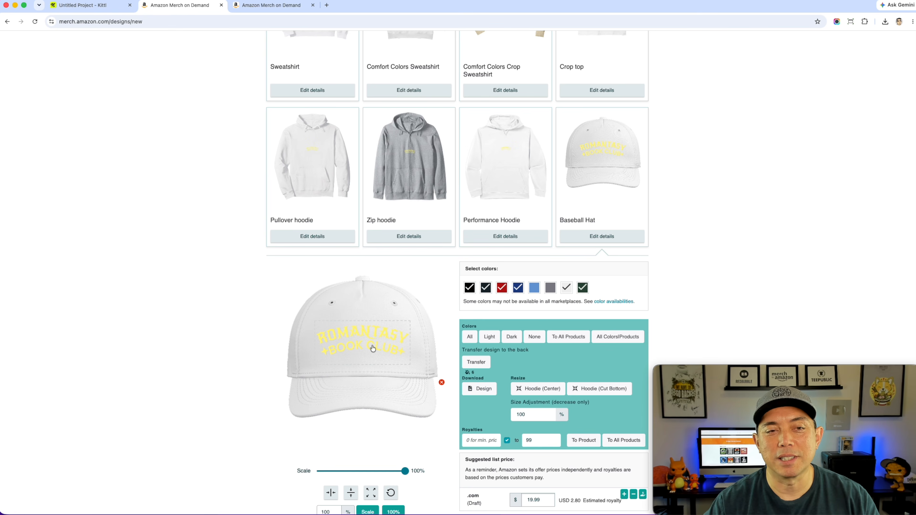
{"action": "scroll", "coordinate": [457, 349], "scroll_direction": "down", "scroll_amount": 15}
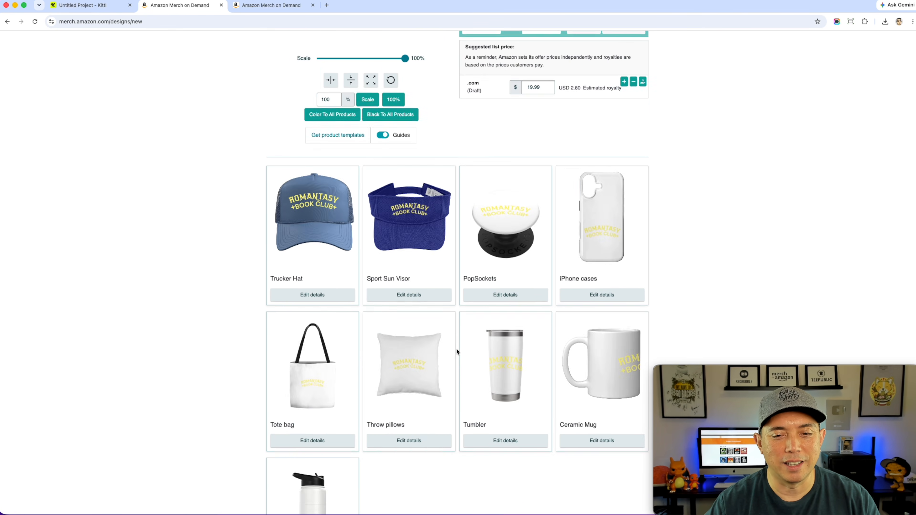